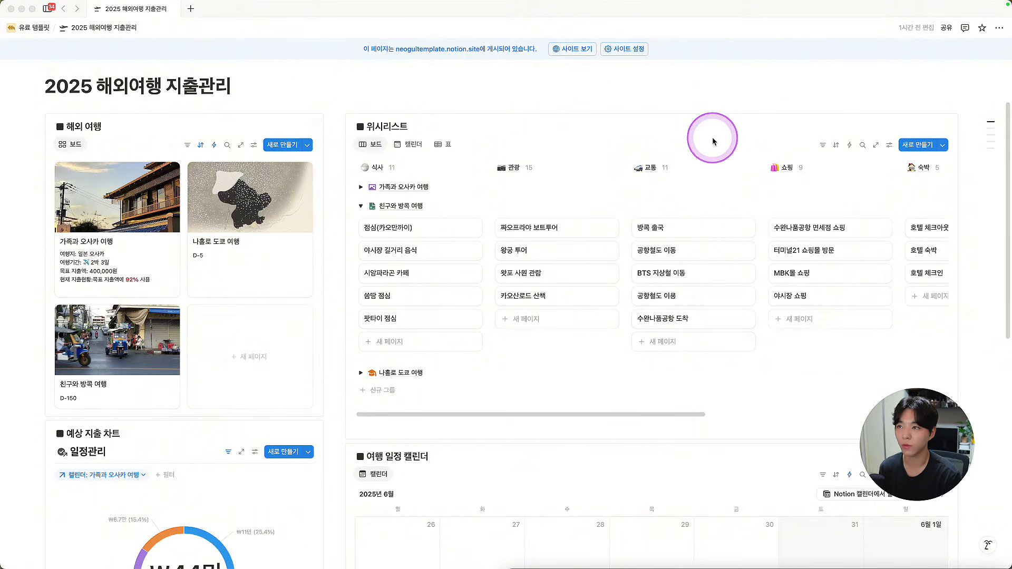
# Step: Review the wishlist board's 가족과 오사카 여행 group, collapse it again, and expand the 나홀로 도쿄 여행 group
pyautogui.click(360, 188)
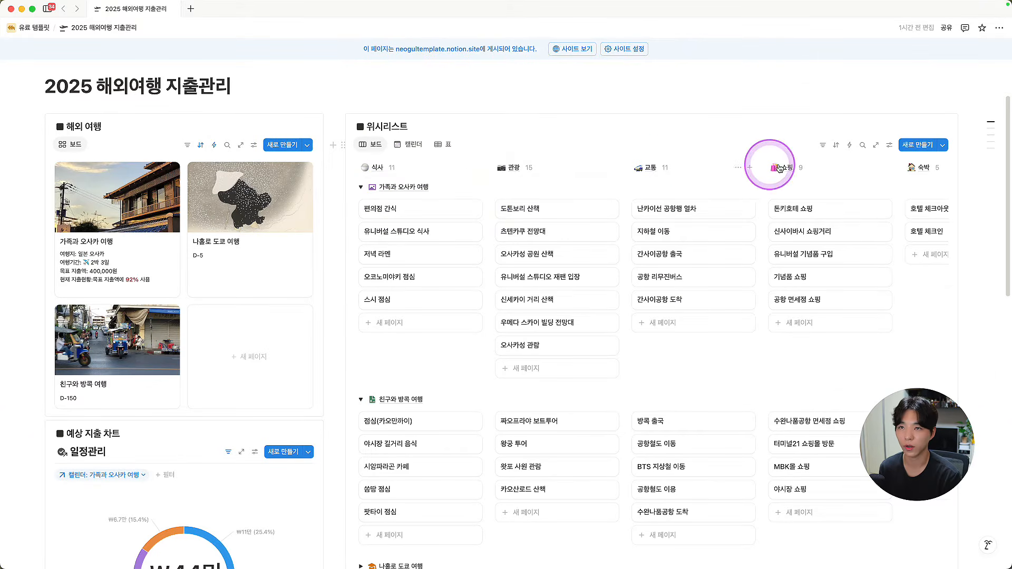
pyautogui.moveTo(379, 174); pyautogui.dragTo(364, 129)
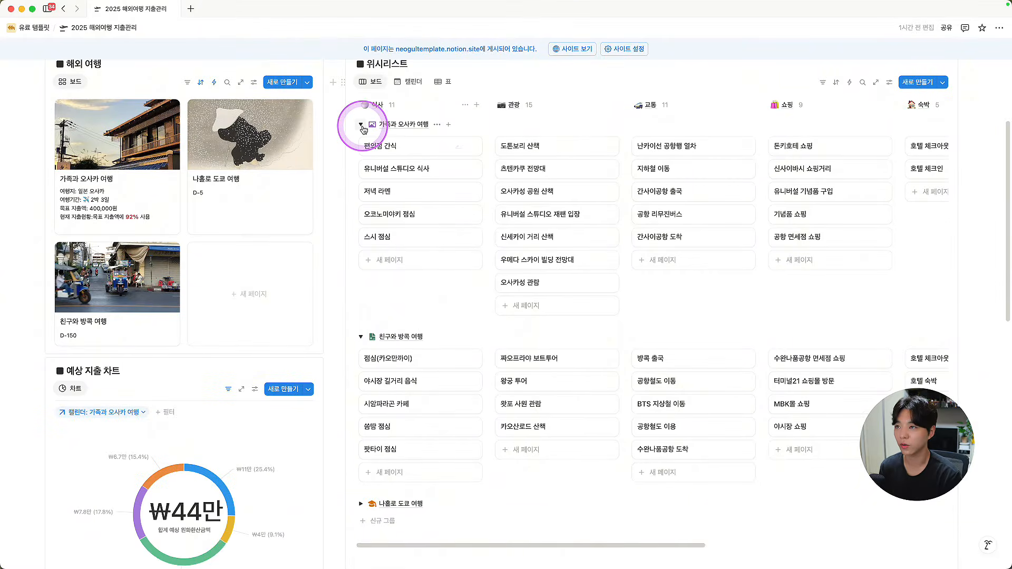
pyautogui.click(361, 126)
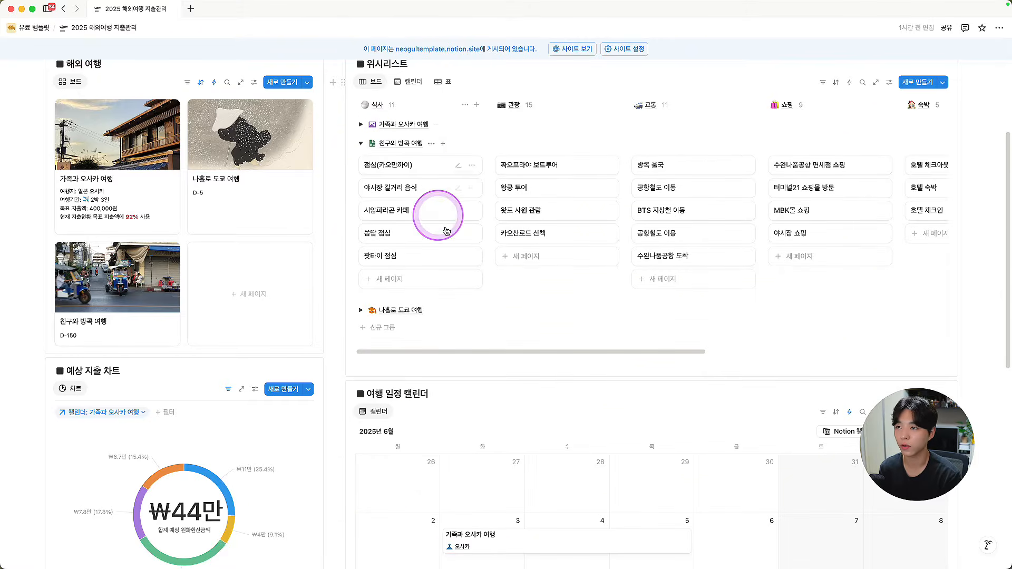
pyautogui.scroll(3, 443, 274)
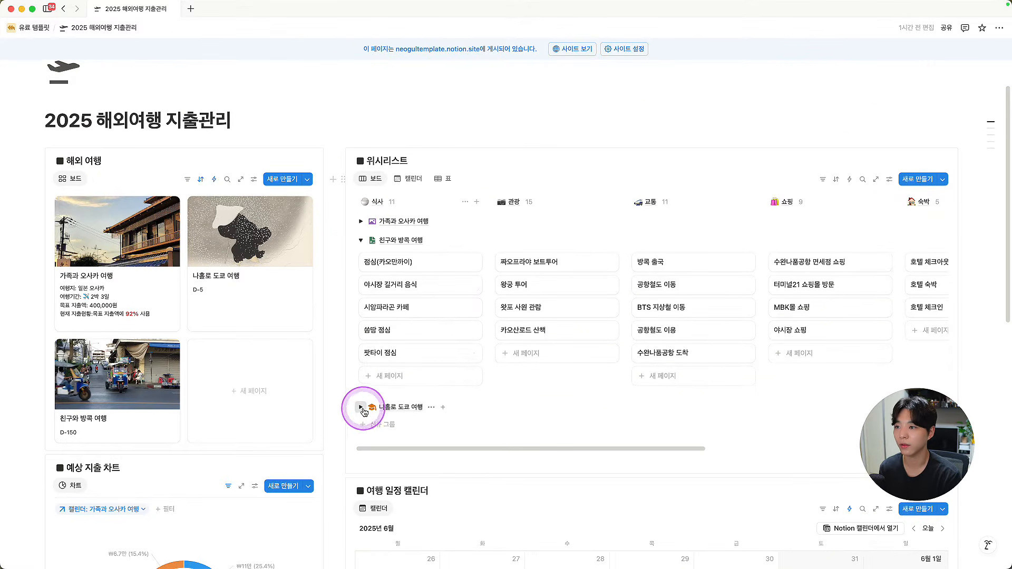
pyautogui.click(361, 407)
pyautogui.scroll(-2, 515, 350)
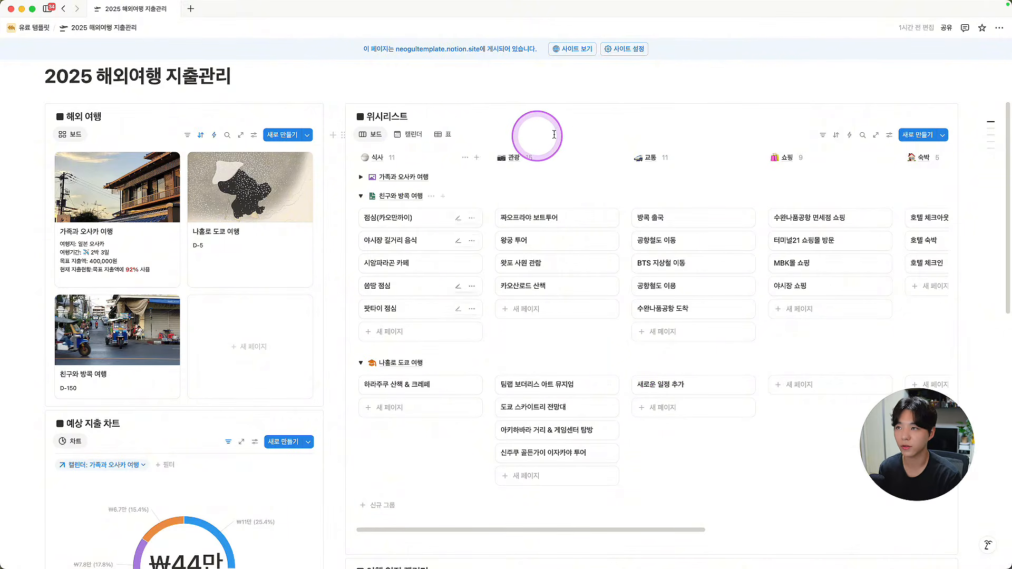
# Step: Look over the expense chart, travel schedule calendar and database list further down the dashboard, and return to the trip cards
pyautogui.scroll(-5, 553, 214)
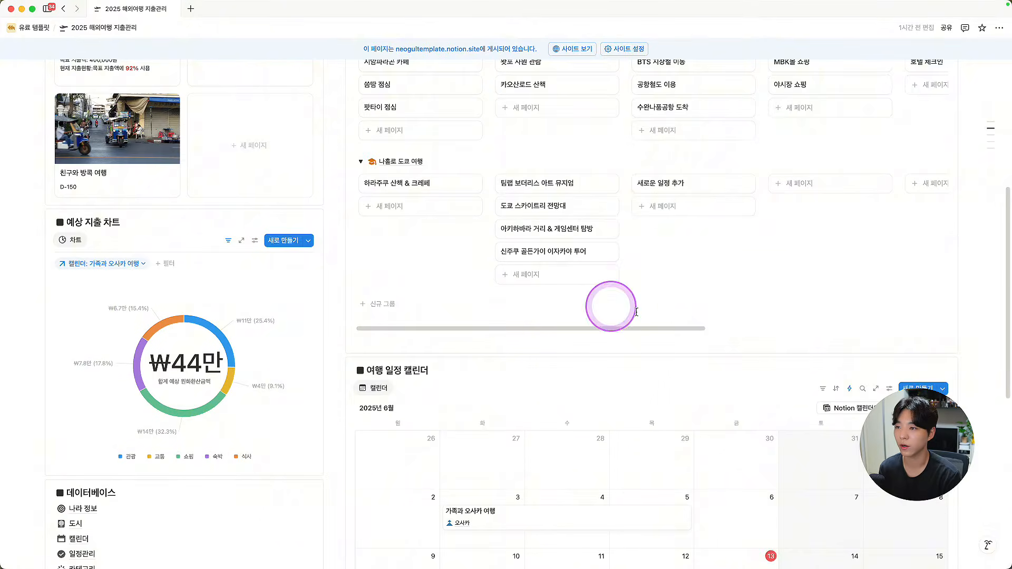
pyautogui.scroll(-5, 603, 300)
pyautogui.scroll(-2, 711, 338)
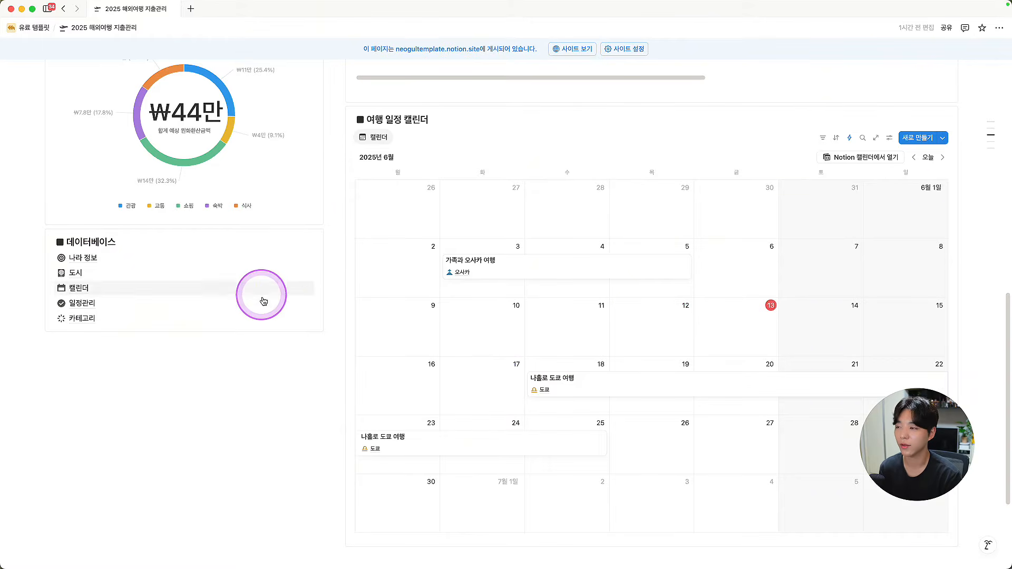
pyautogui.moveTo(264, 302)
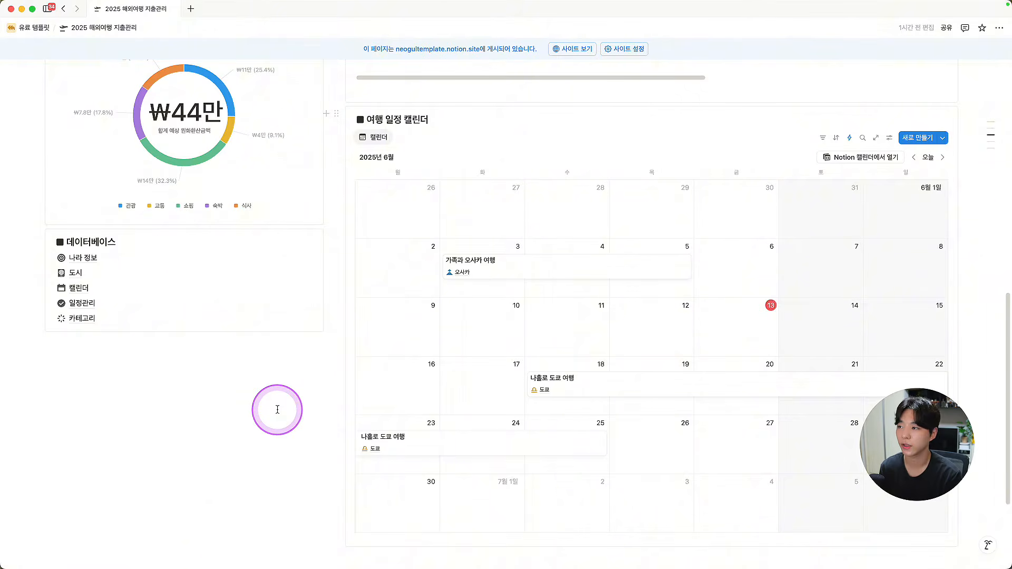
pyautogui.scroll(10, 370, 411)
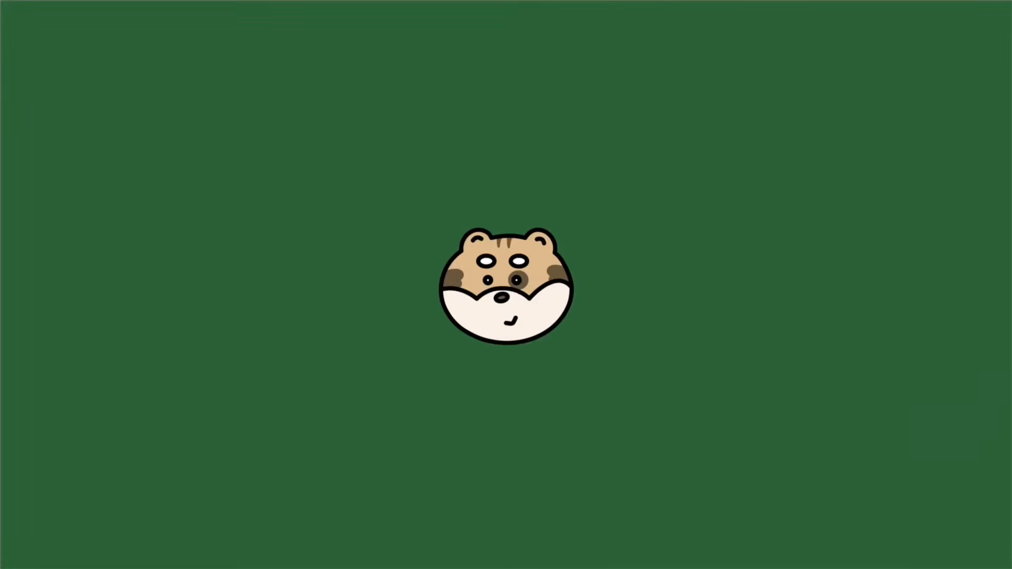
# Step: Create a new trip page titled 베이징 출장 on the 해외 여행 board
pyautogui.click(467, 399)
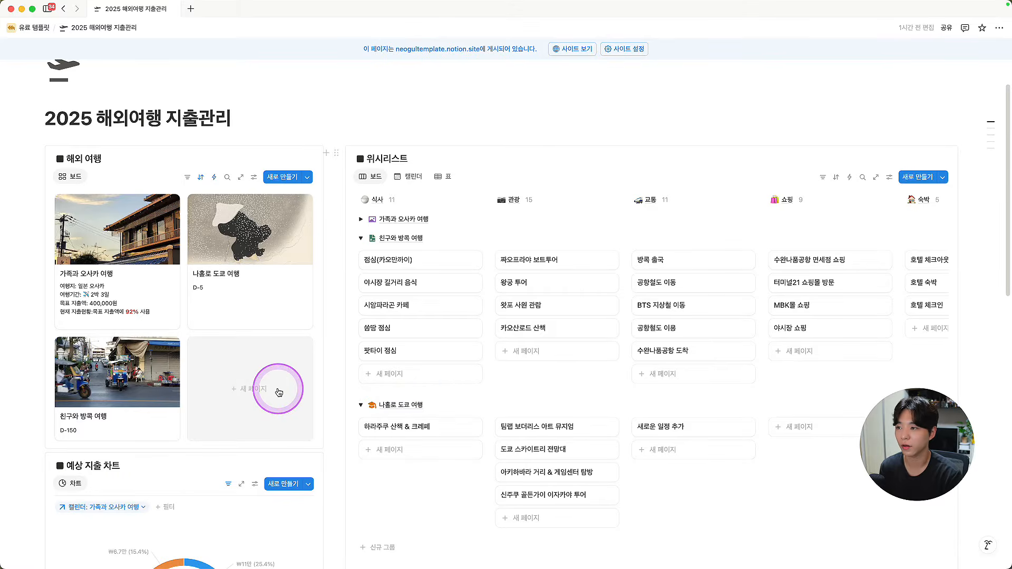
pyautogui.click(259, 403)
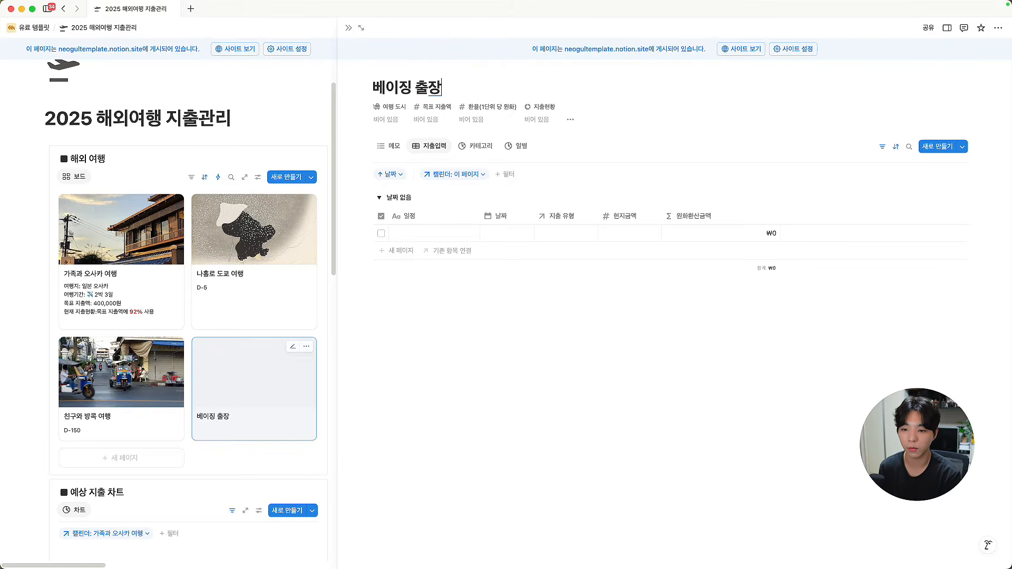
pyautogui.click(255, 402)
# Step: Link the existing 베이징 entry as the 여행 도시 of the 베이징 출장 trip and close the trip page
pyautogui.click(385, 121)
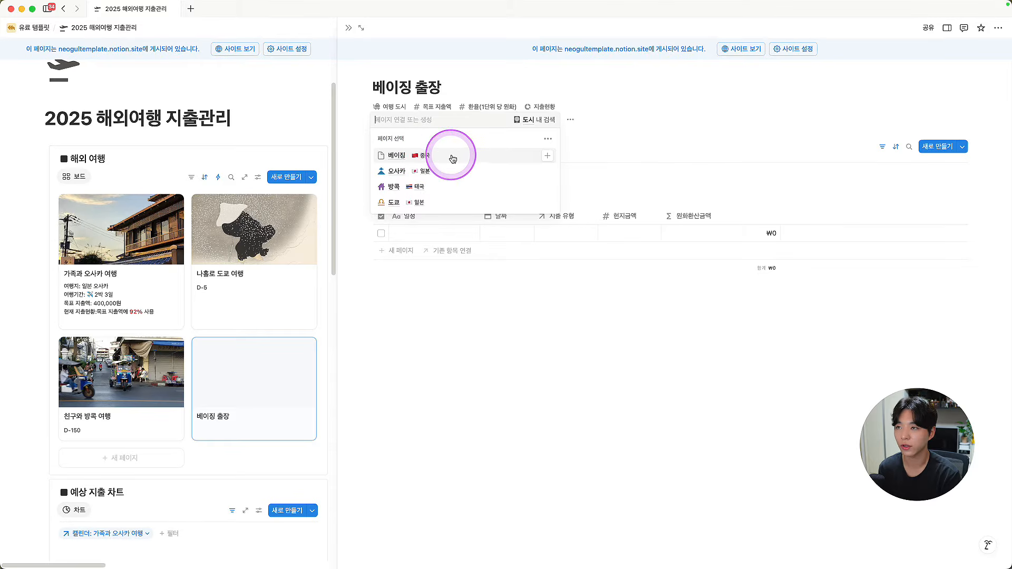
pyautogui.click(431, 156)
pyautogui.click(425, 91)
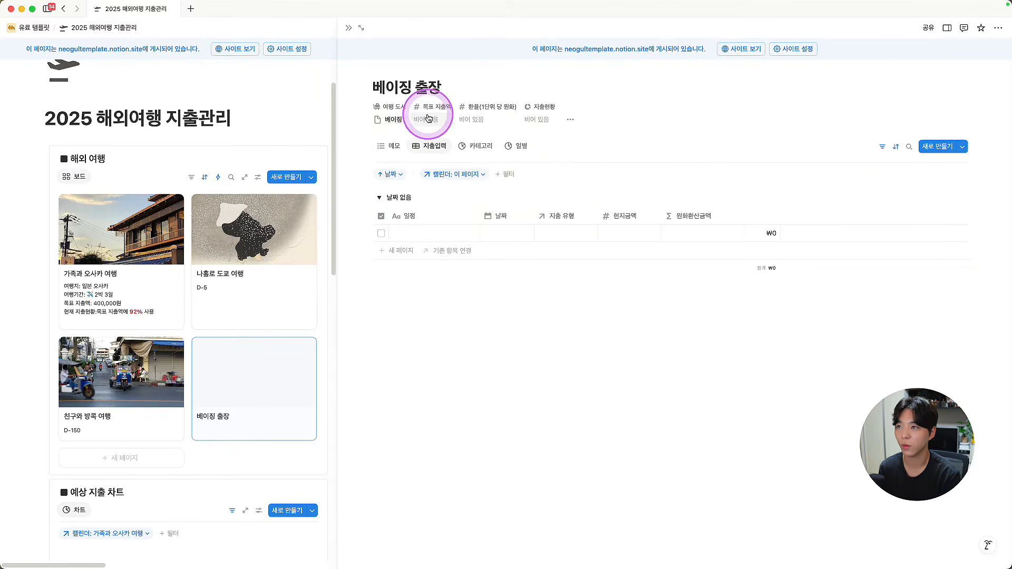
pyautogui.click(398, 123)
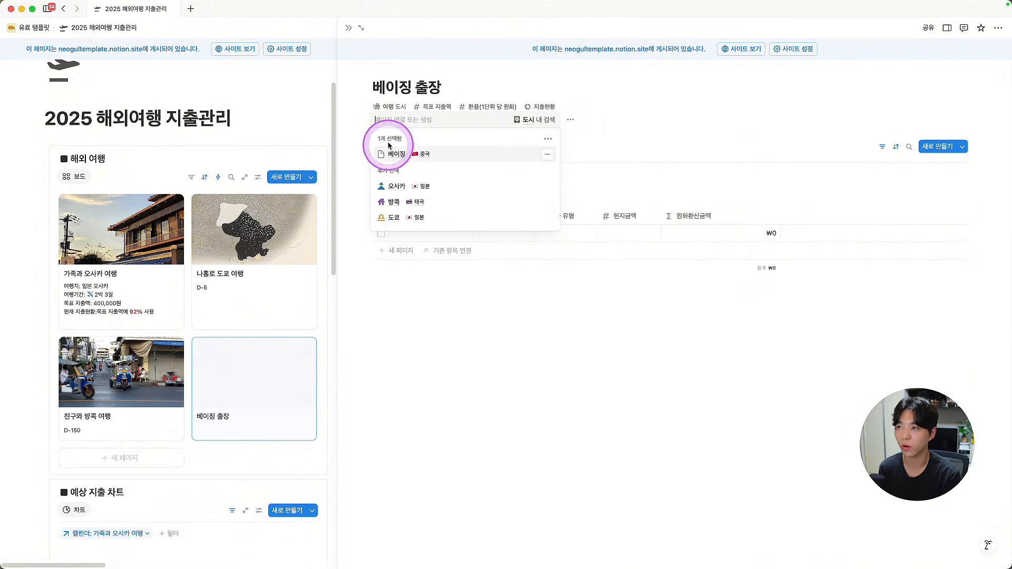
pyautogui.click(348, 28)
# Step: Check the 도시 and 나라 정보 databases for the existing 베이징 and 중국 entries
pyautogui.scroll(-10, 192, 332)
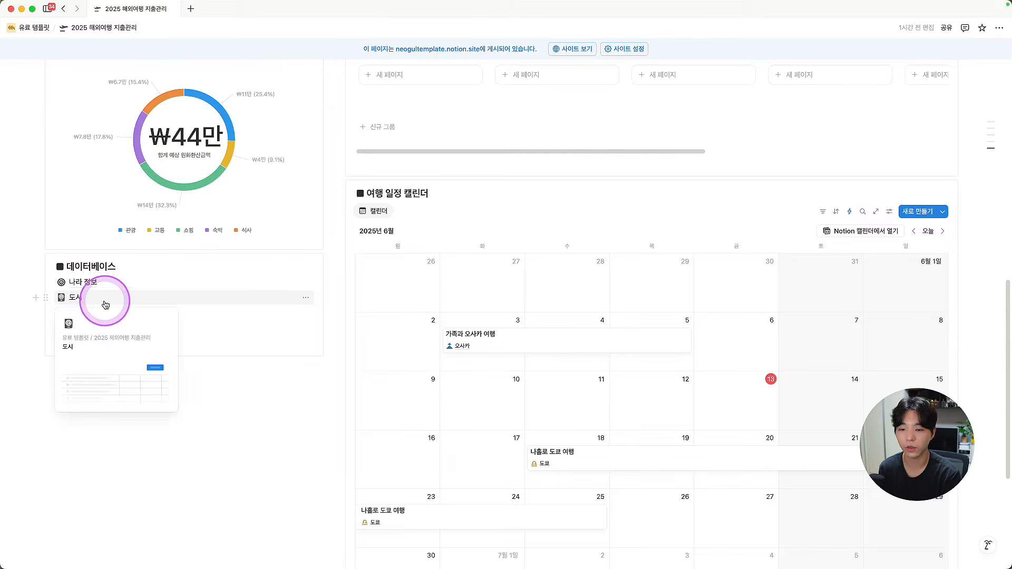
pyautogui.click(118, 296)
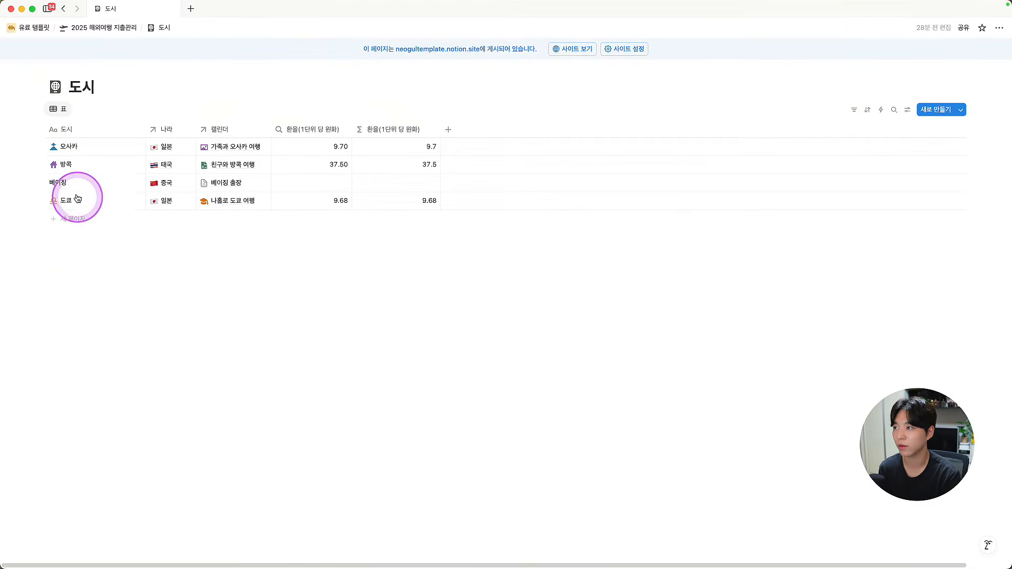
pyautogui.click(104, 32)
pyautogui.scroll(-10, 124, 276)
pyautogui.click(88, 415)
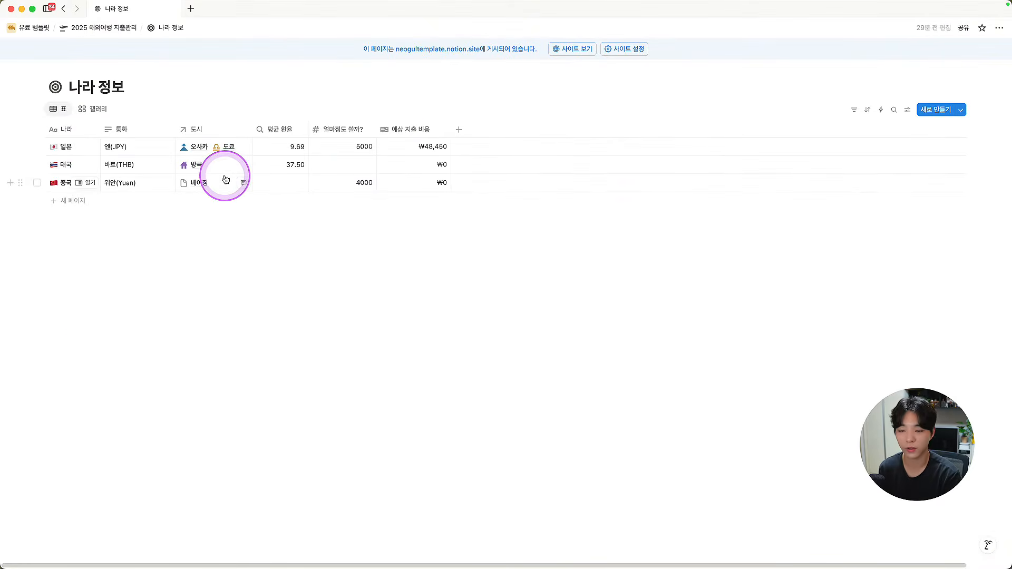
pyautogui.click(122, 30)
# Step: Delete the 베이징 row from the 도시 database and return to the travel expense dashboard
pyautogui.scroll(-8, 142, 279)
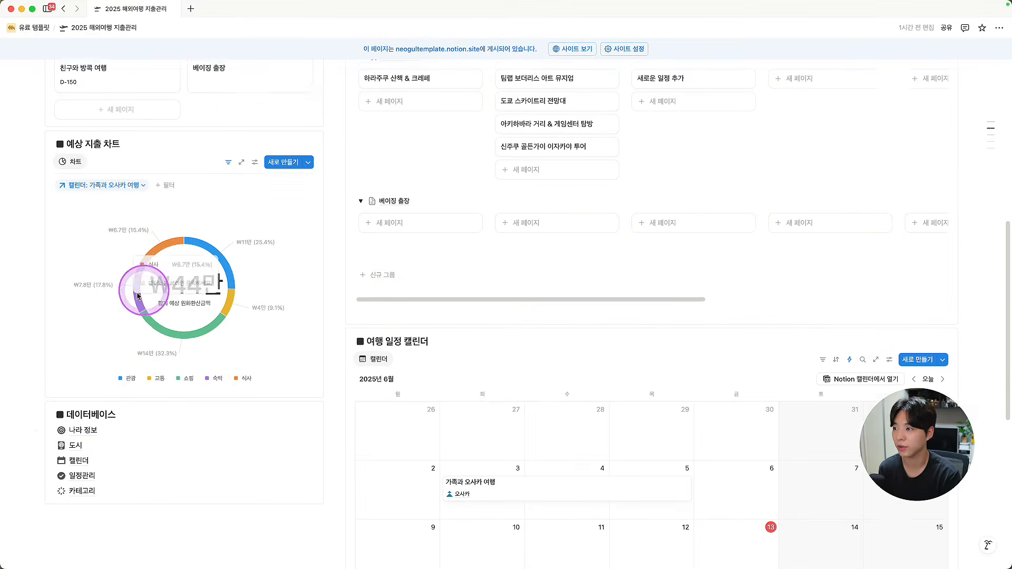
pyautogui.click(84, 439)
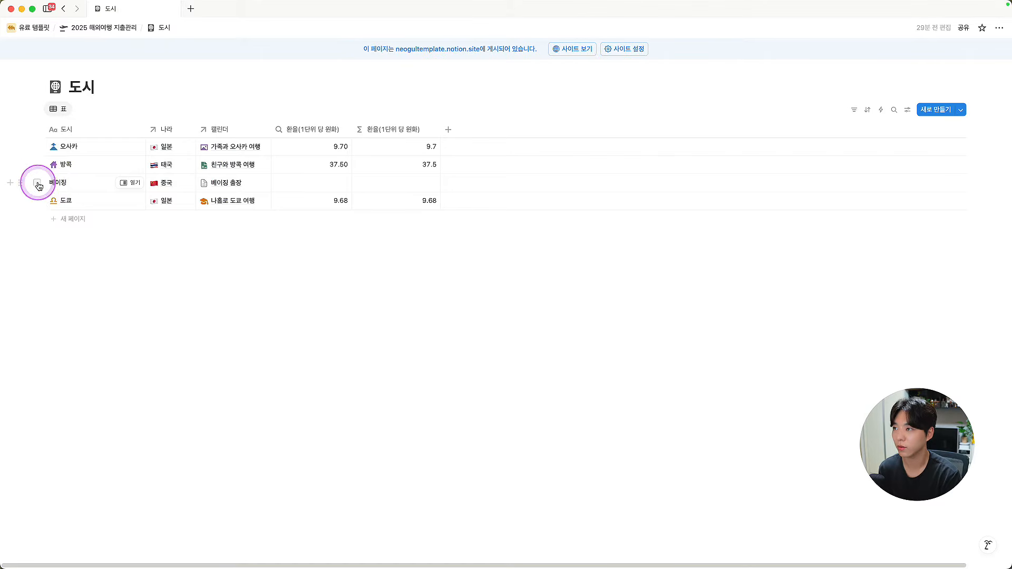
pyautogui.click(36, 182)
pyautogui.press('BackSpace')
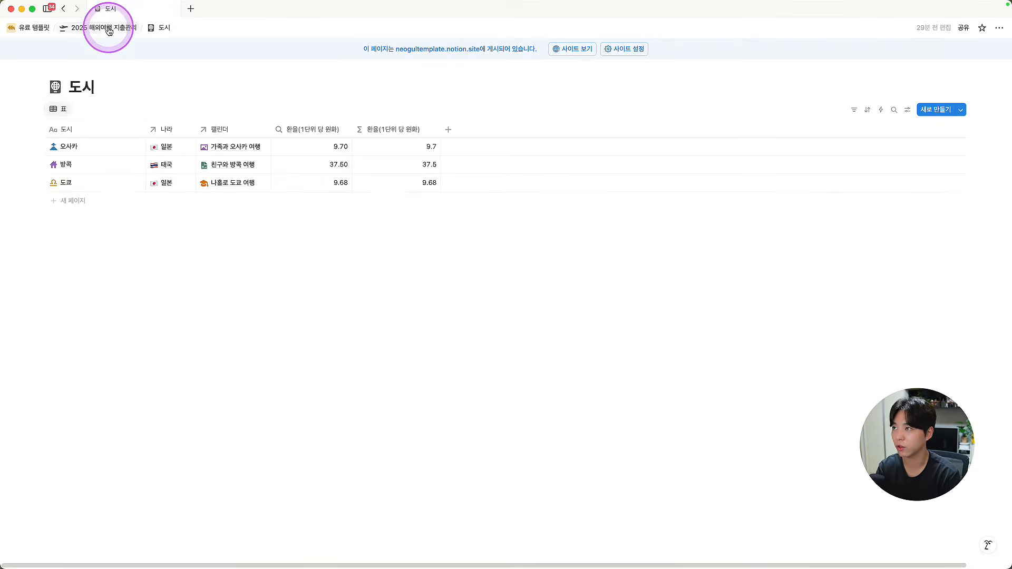
pyautogui.click(105, 27)
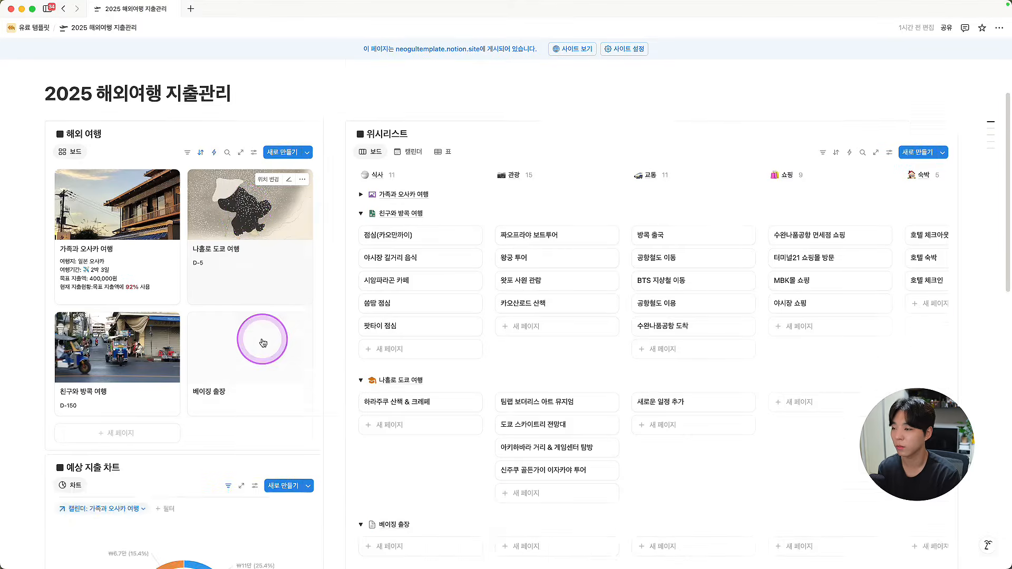
# Step: Reopen the 베이징 출장 trip and create a new 베이징 page in the 도시 database as its only 여행 도시
pyautogui.scroll(-7, 95, 354)
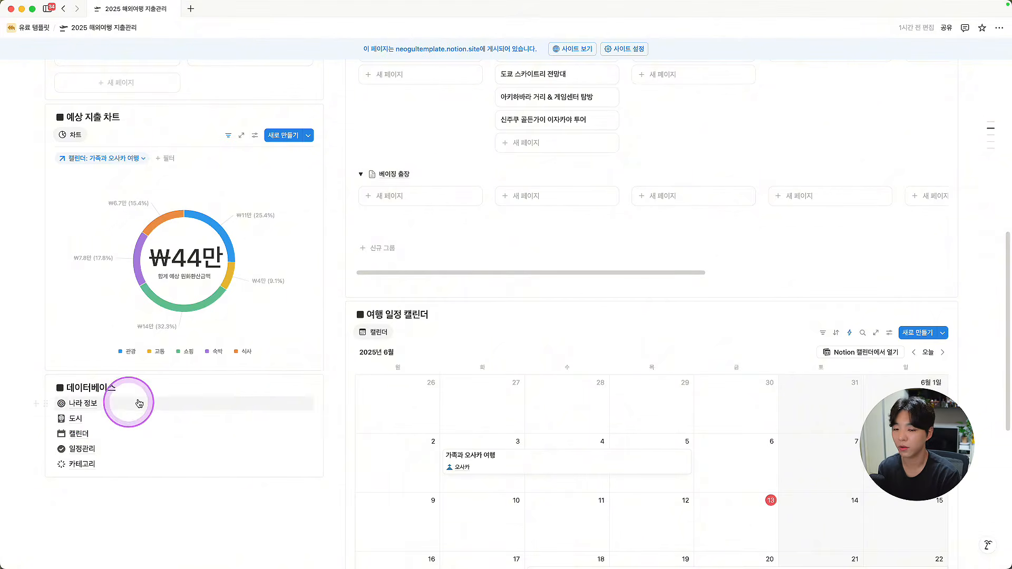
pyautogui.scroll(7, 278, 389)
pyautogui.click(244, 336)
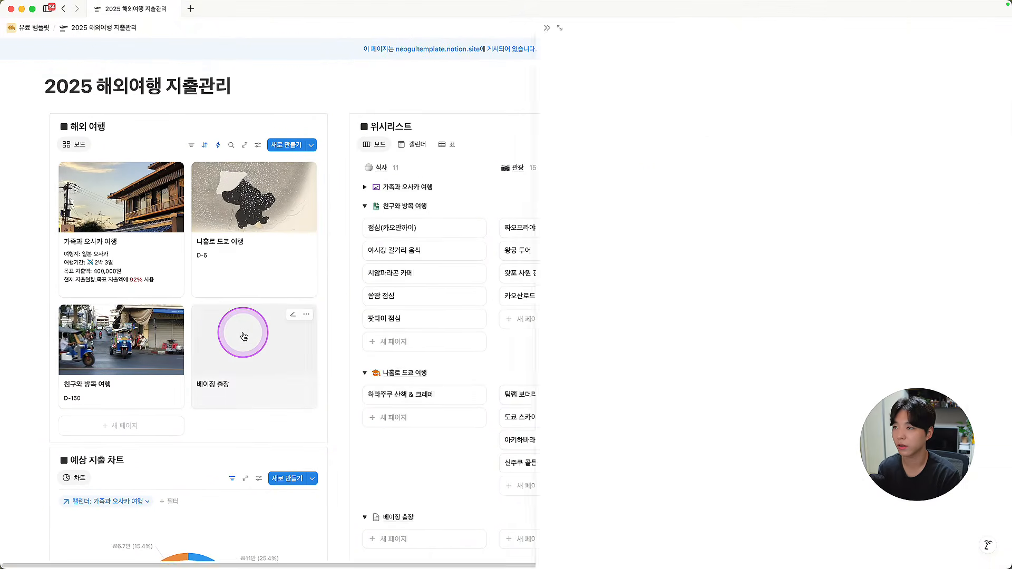
pyautogui.click(388, 119)
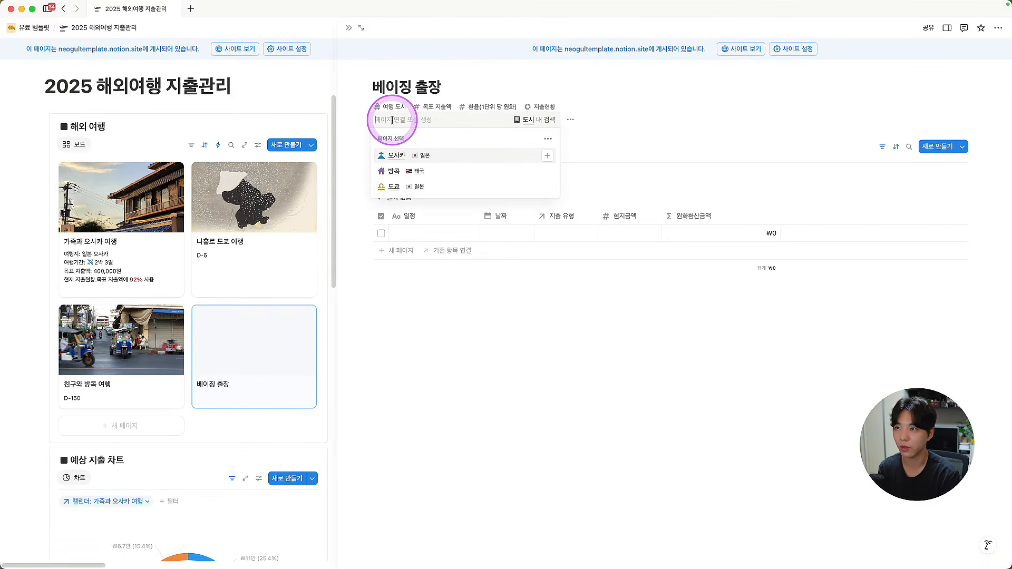
pyautogui.write('베이징')
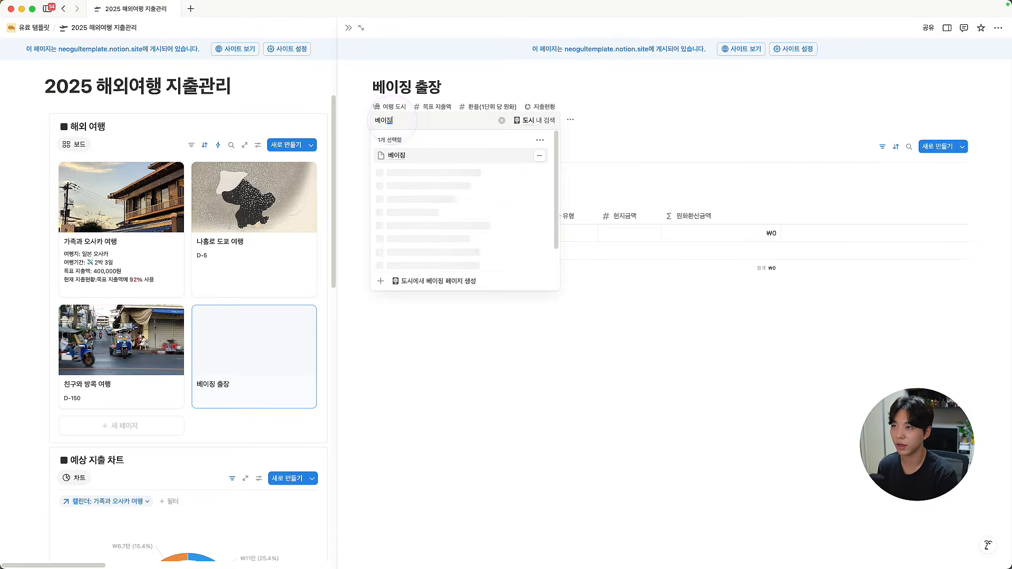
pyautogui.click(436, 182)
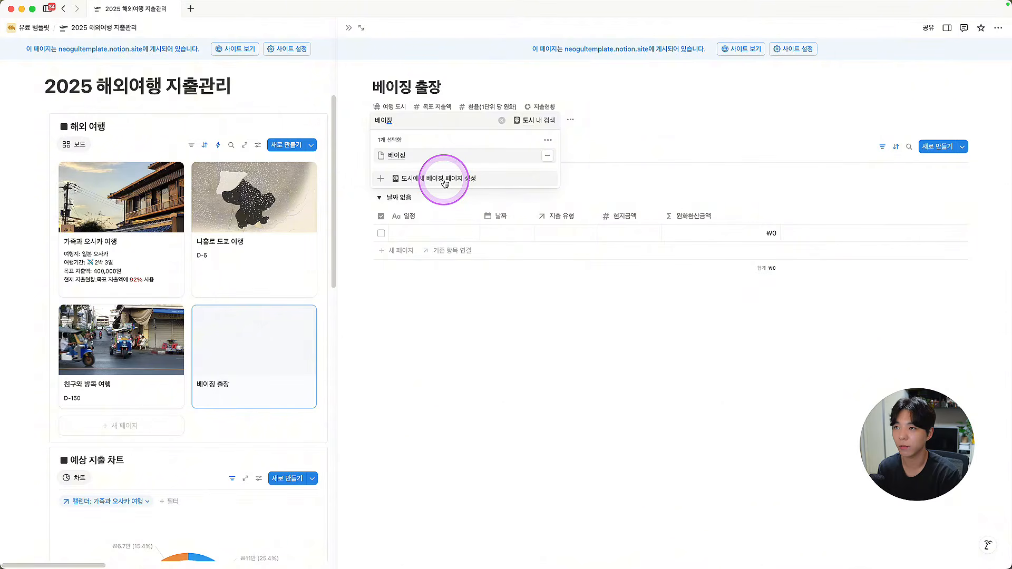
pyautogui.click(446, 182)
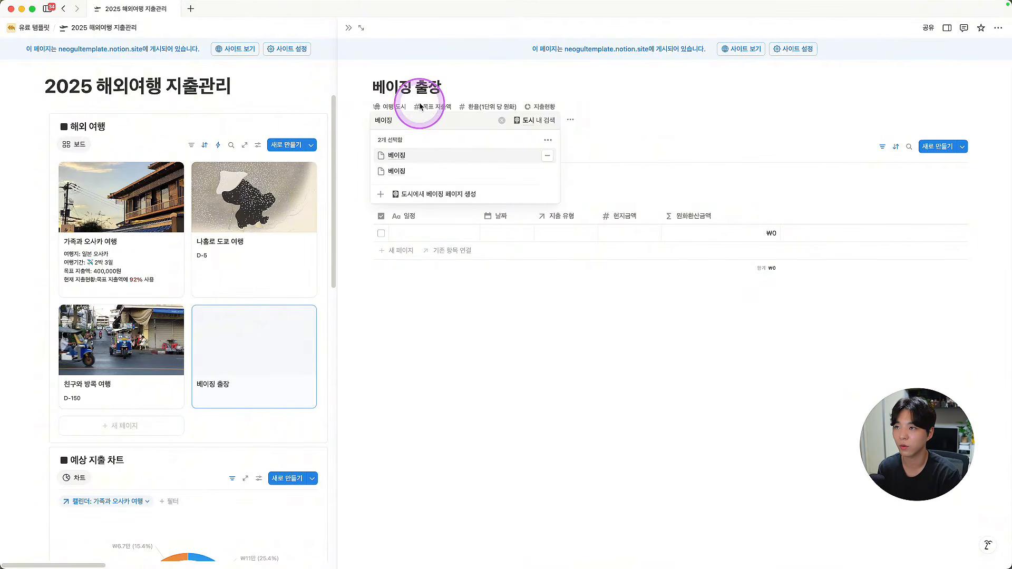
pyautogui.click(390, 157)
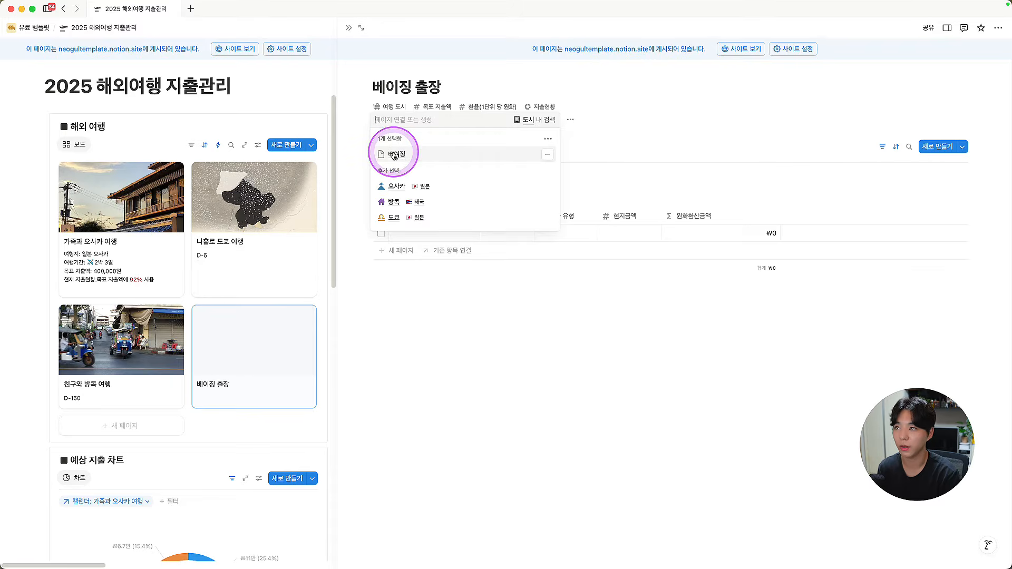
# Step: Open the new 베이징 city page and set its 나라 to a newly created 중국 page in 나라 정보
pyautogui.click(396, 155)
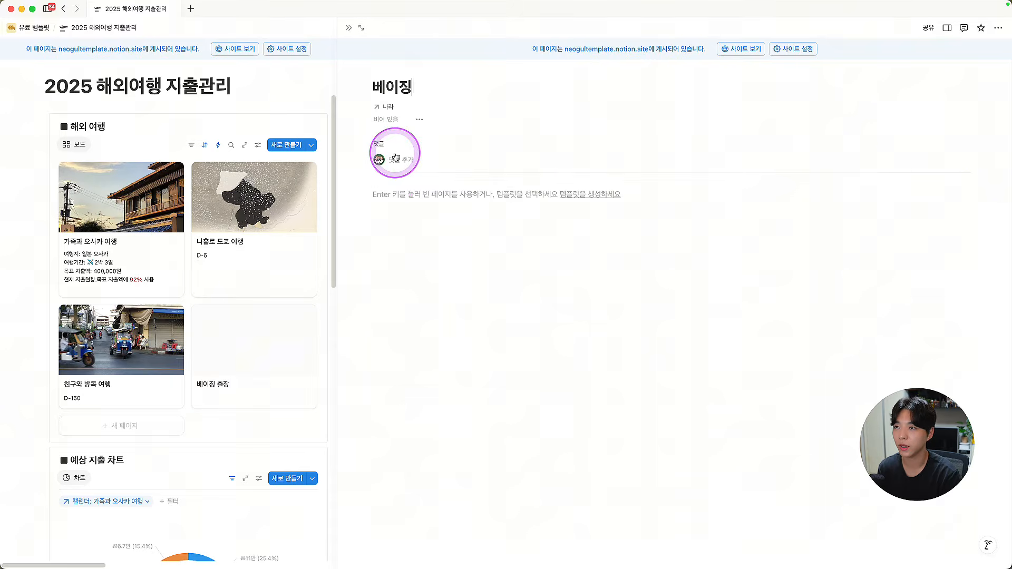
pyautogui.click(385, 125)
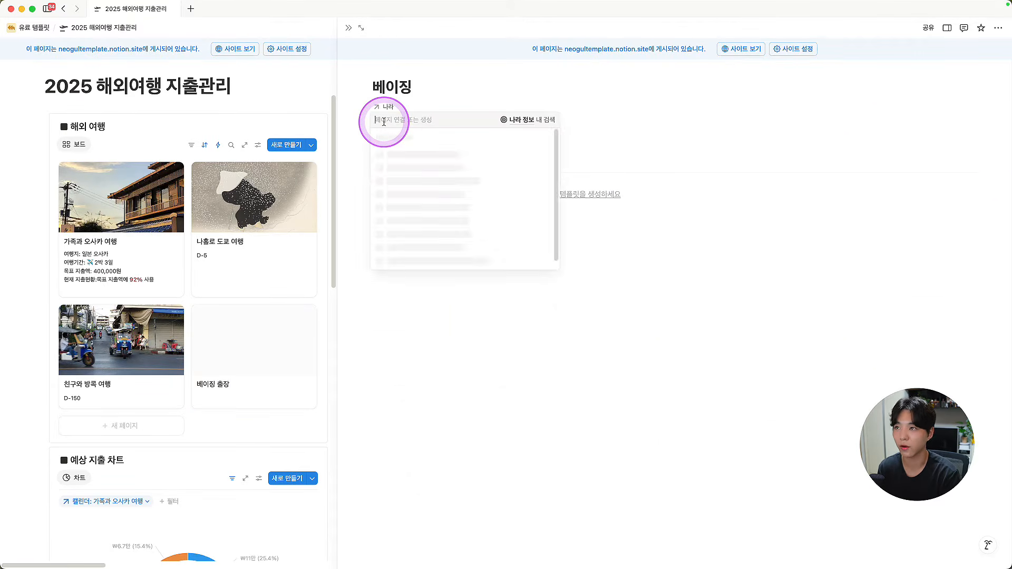
pyautogui.write('중국')
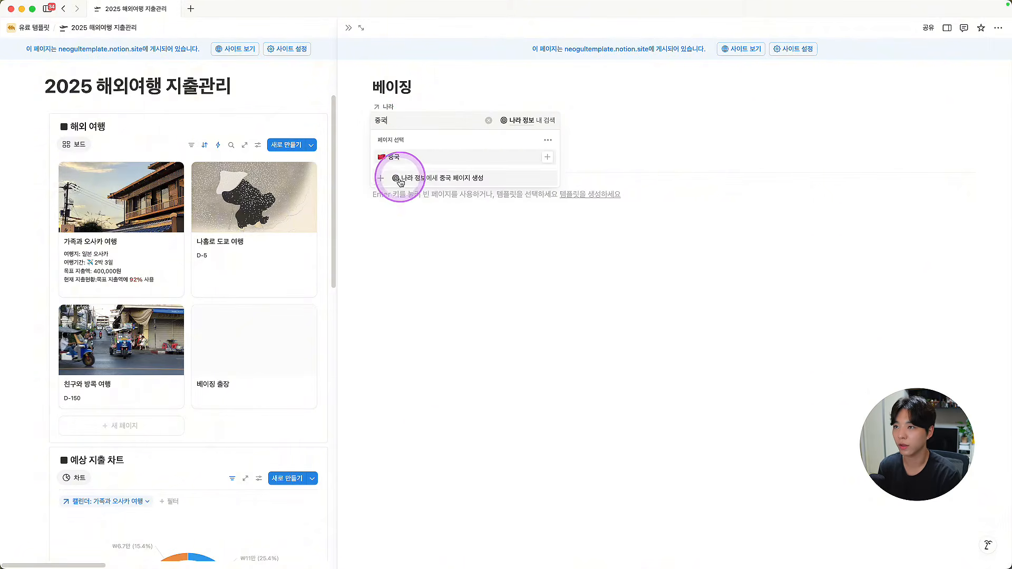
pyautogui.click(453, 179)
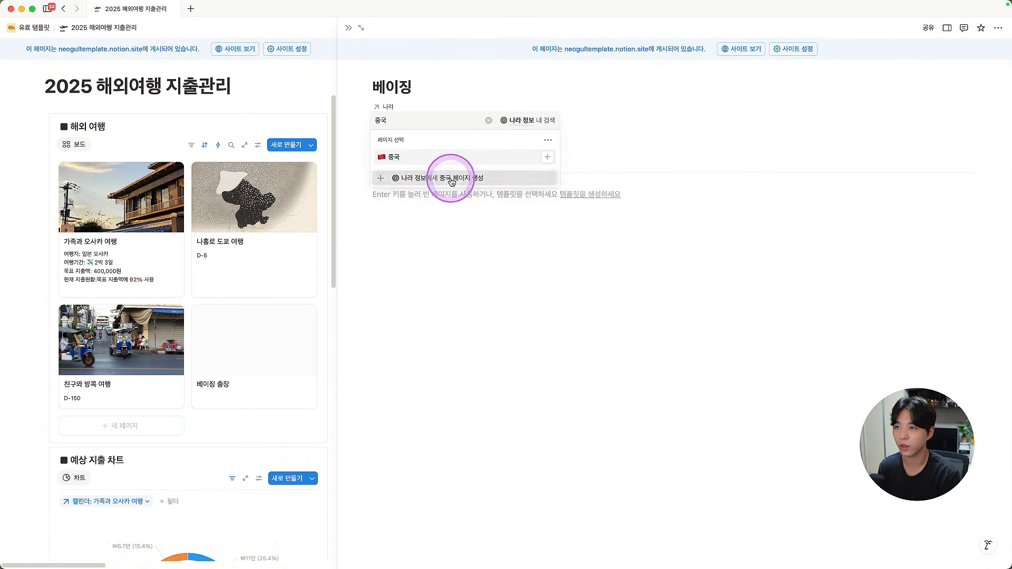
pyautogui.click(429, 103)
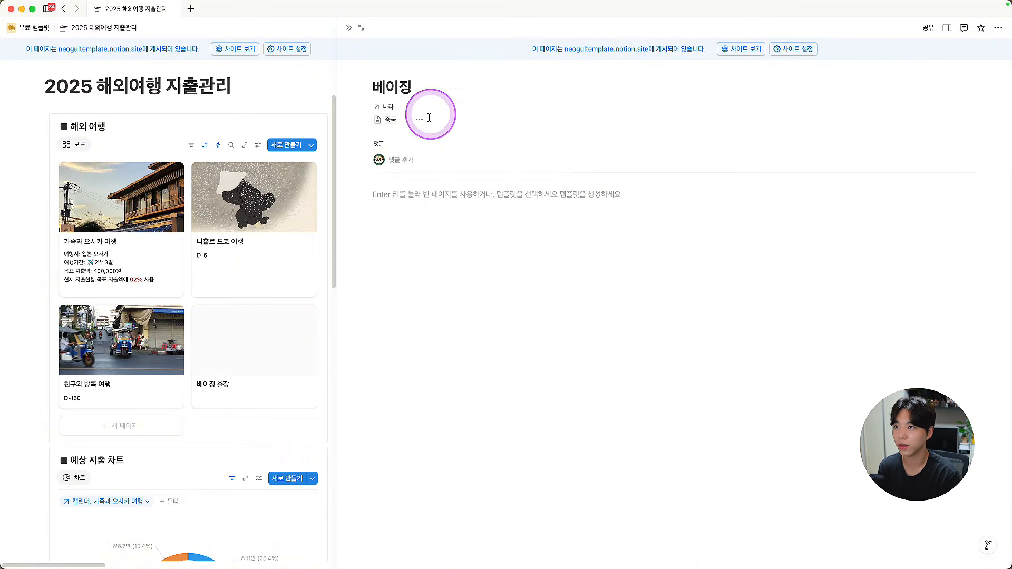
# Step: Open the linked 중국 page, give it the Chinese flag emoji as its icon and set its 통화 to 위안(Yuan)
pyautogui.click(389, 121)
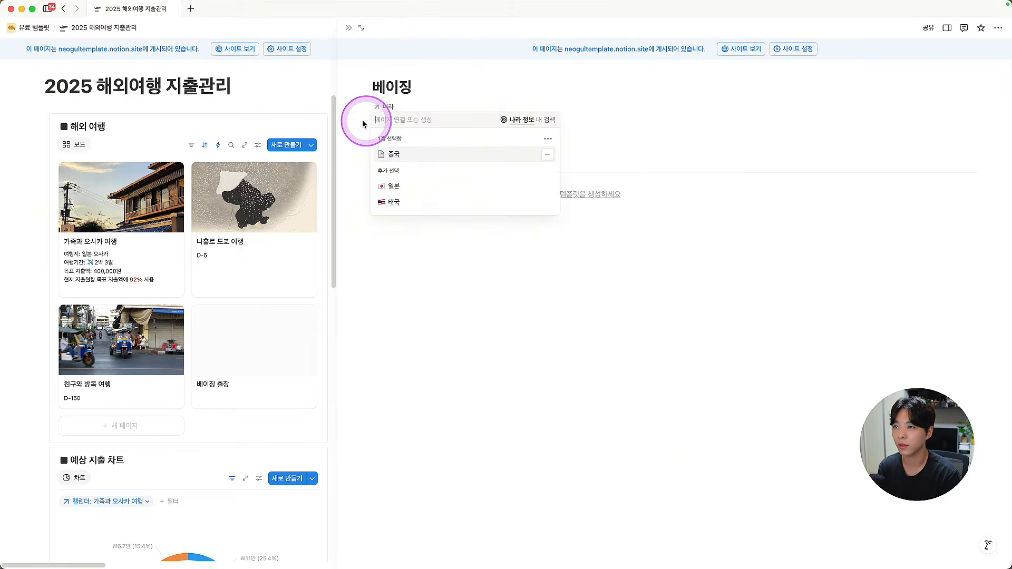
pyautogui.click(389, 154)
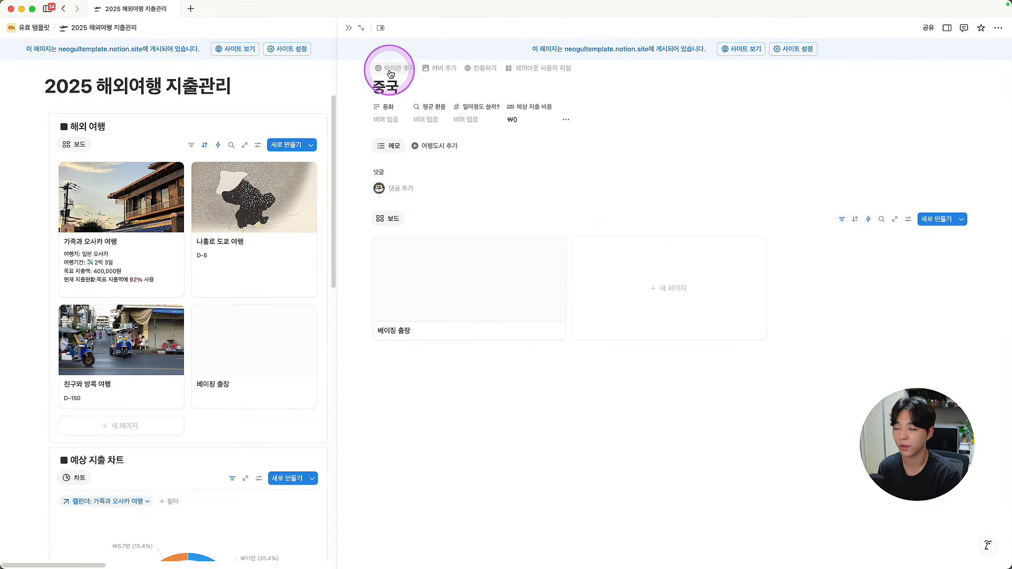
pyautogui.click(392, 73)
pyautogui.click(382, 86)
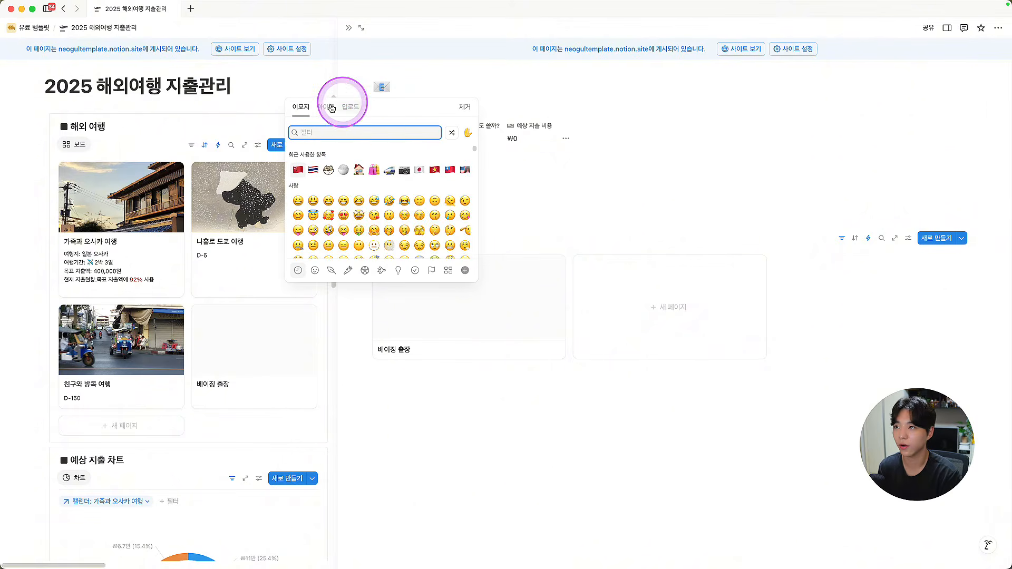
pyautogui.write('중국')
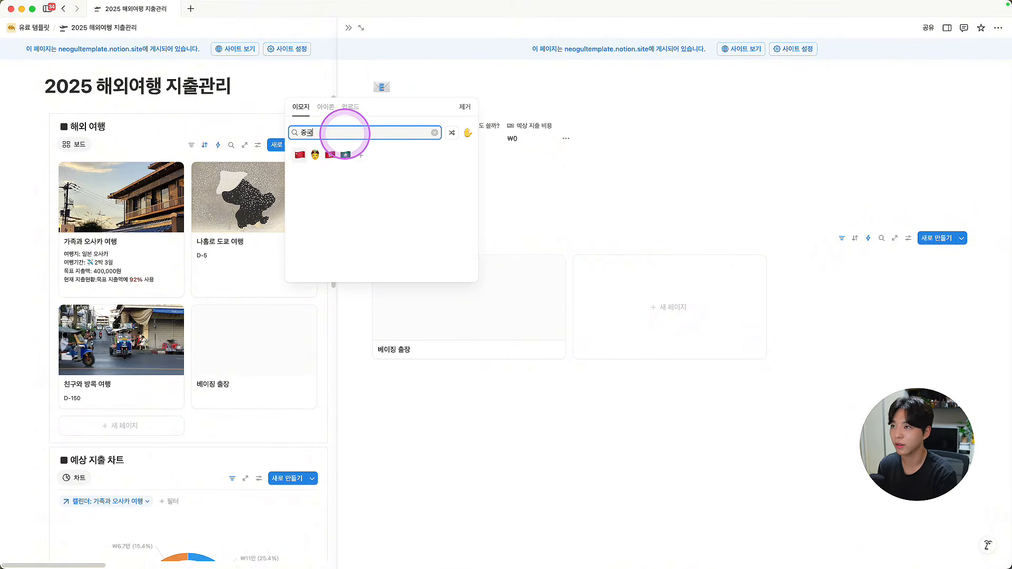
pyautogui.click(299, 156)
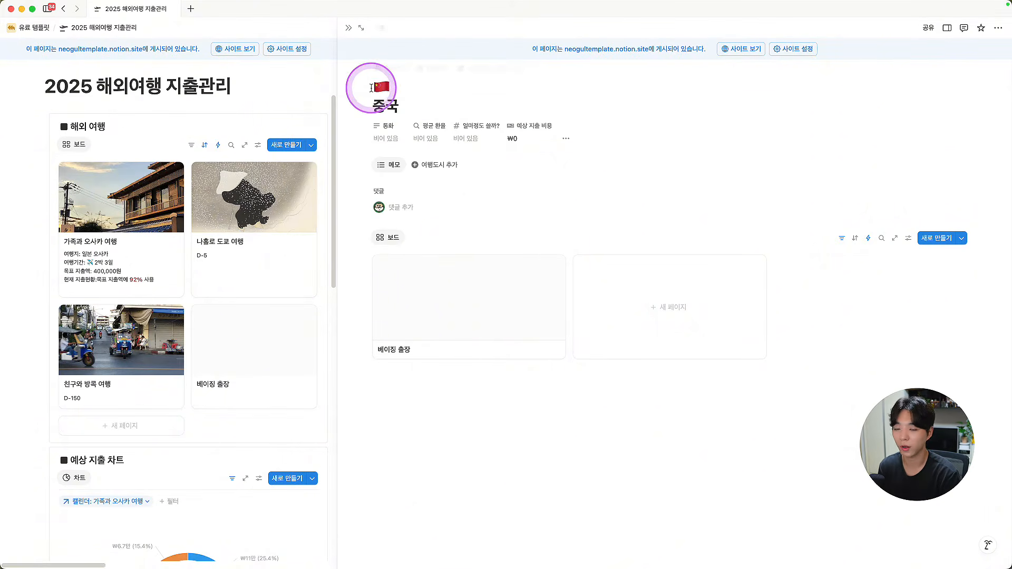
pyautogui.click(387, 139)
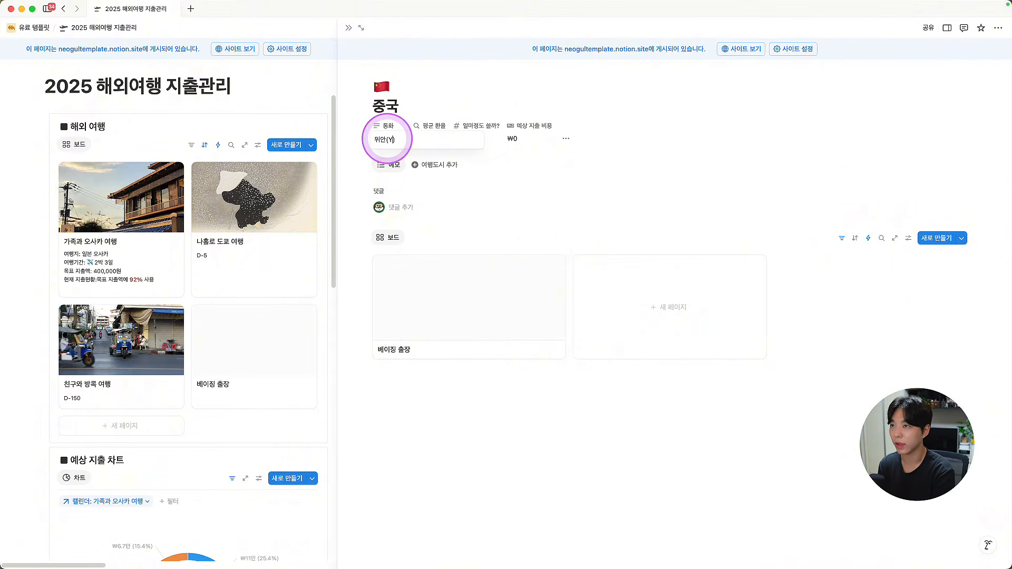
pyautogui.click(418, 102)
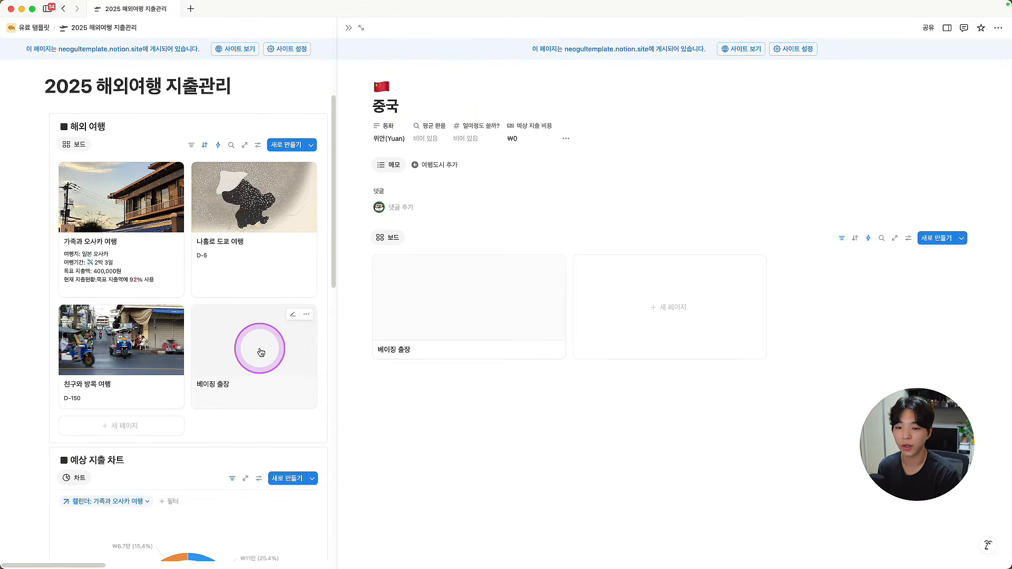
# Step: Reopen the 베이징 출장 trip and set its 환율(1단위 당 원화) to 187
pyautogui.click(261, 352)
pyautogui.click(477, 123)
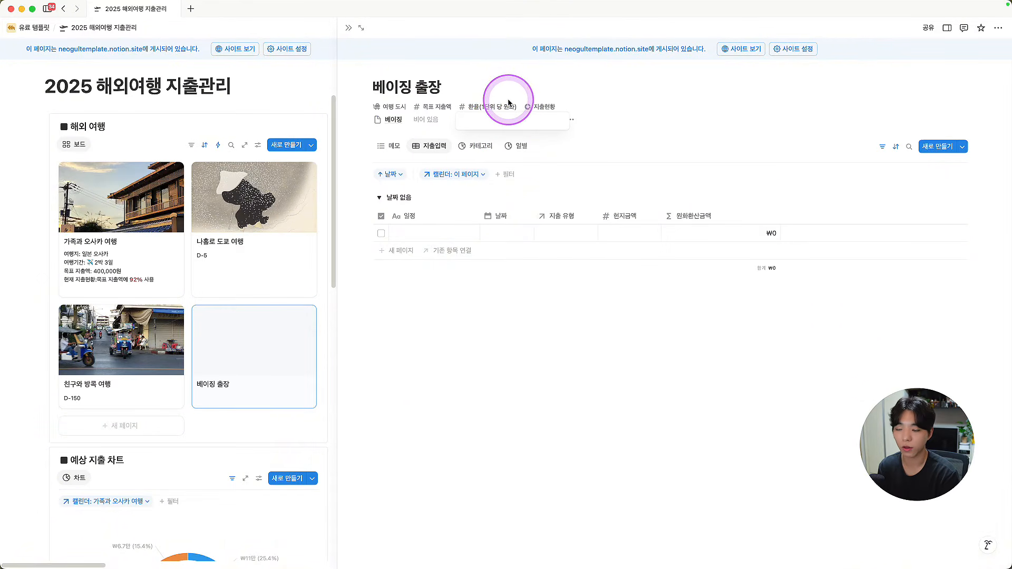
pyautogui.write('187')
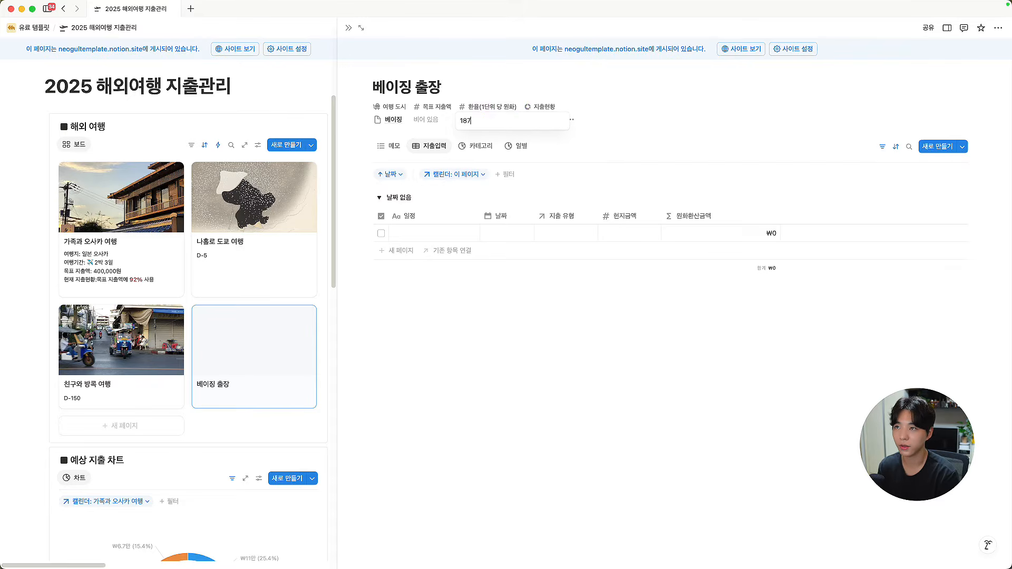
pyautogui.press('Return')
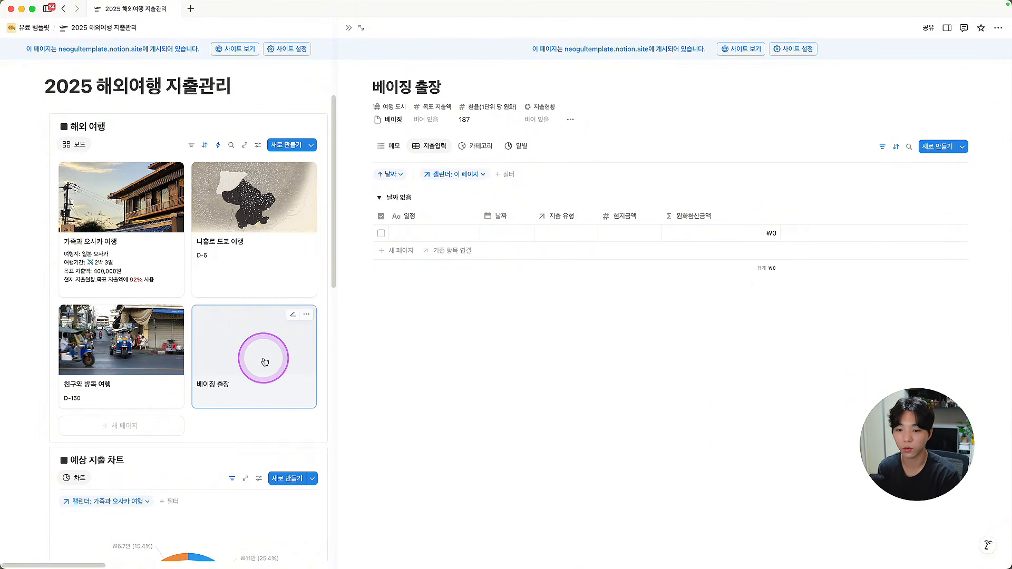
# Step: Create a second trip named 베이징 출장 2 with 베이징 as its 여행 도시 and an exchange rate of 187.5
pyautogui.click(140, 427)
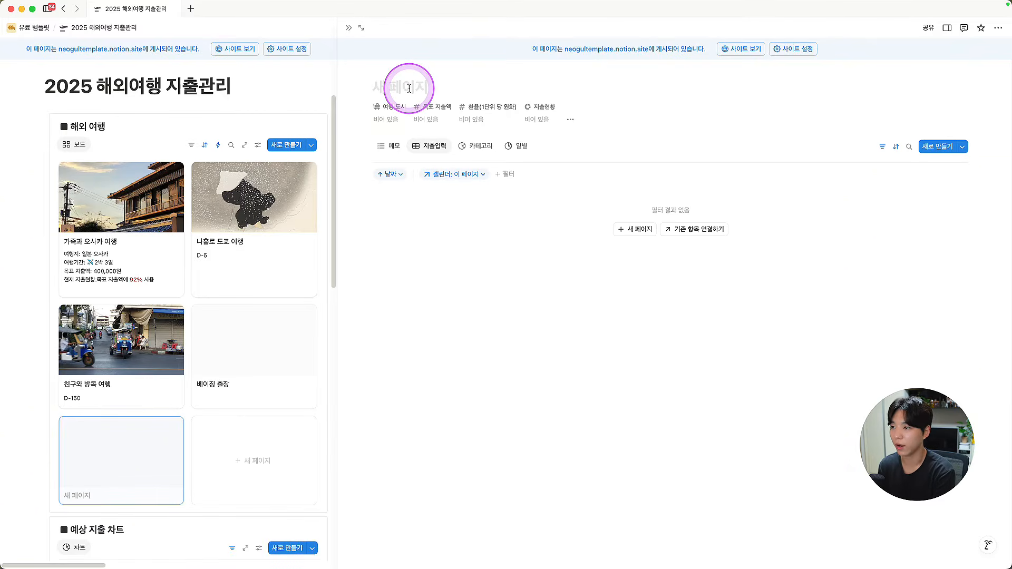
pyautogui.write('qpdlw')
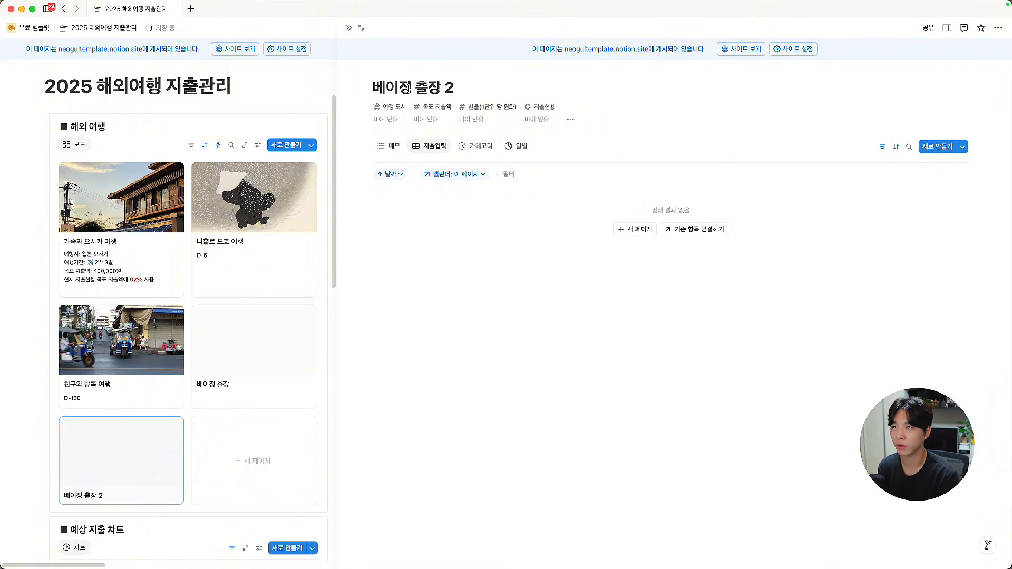
pyautogui.click(381, 115)
pyautogui.click(403, 186)
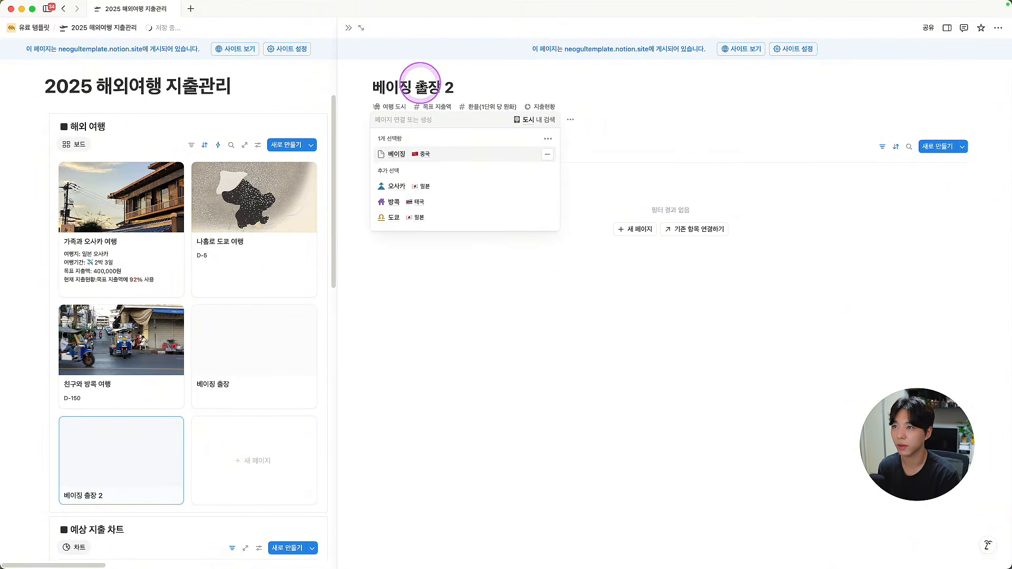
pyautogui.click(420, 86)
pyautogui.click(495, 100)
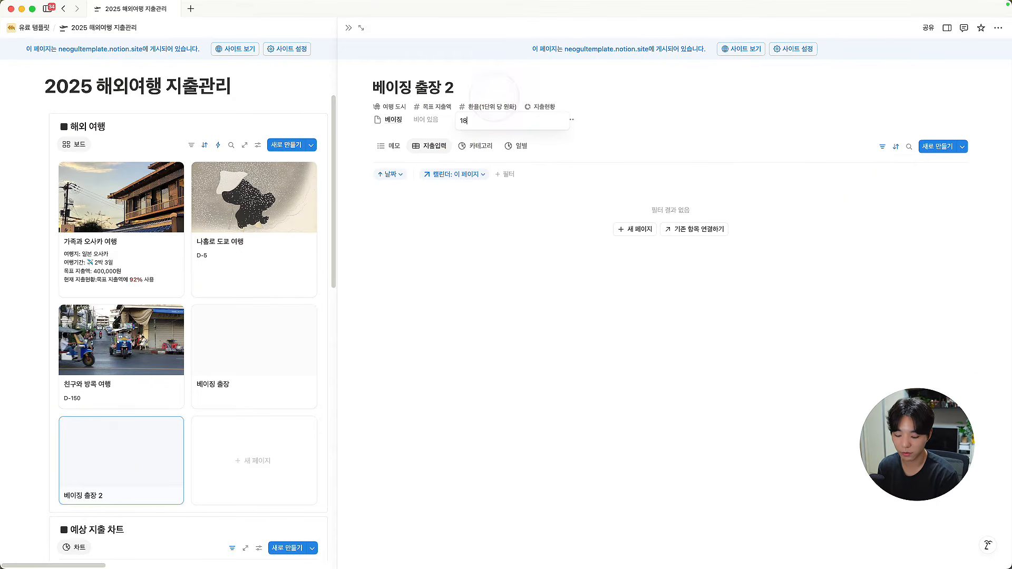
pyautogui.click(518, 72)
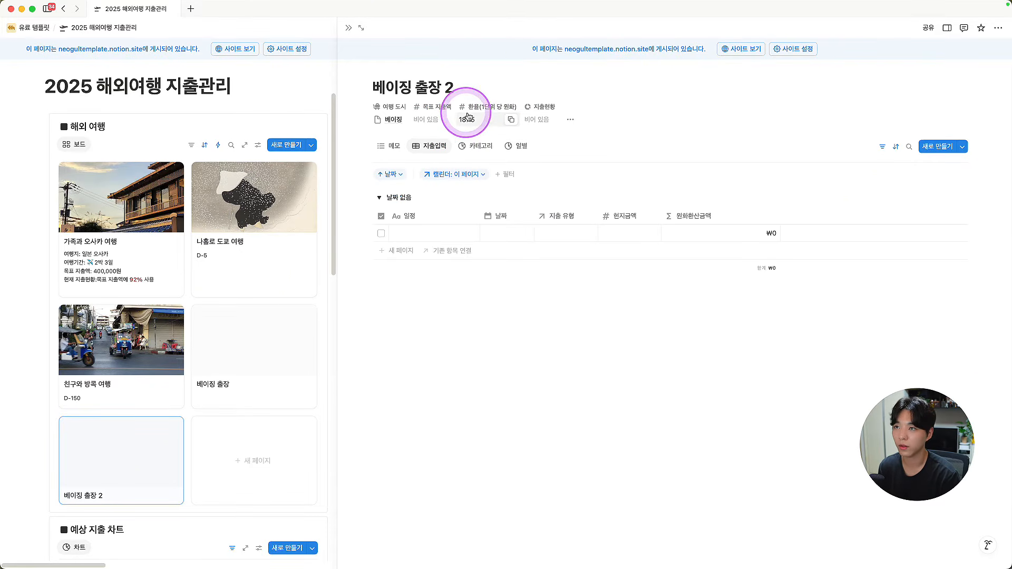
# Step: Open the 나라 정보 database and set 얼마정도 쓸까? for 중국 to 3000
pyautogui.scroll(-10, 120, 373)
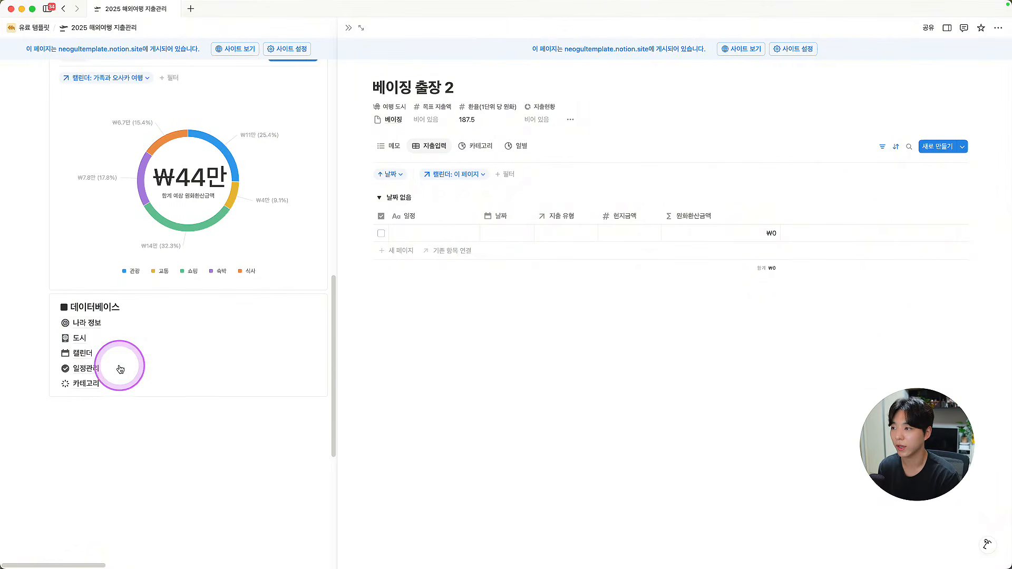
pyautogui.click(84, 326)
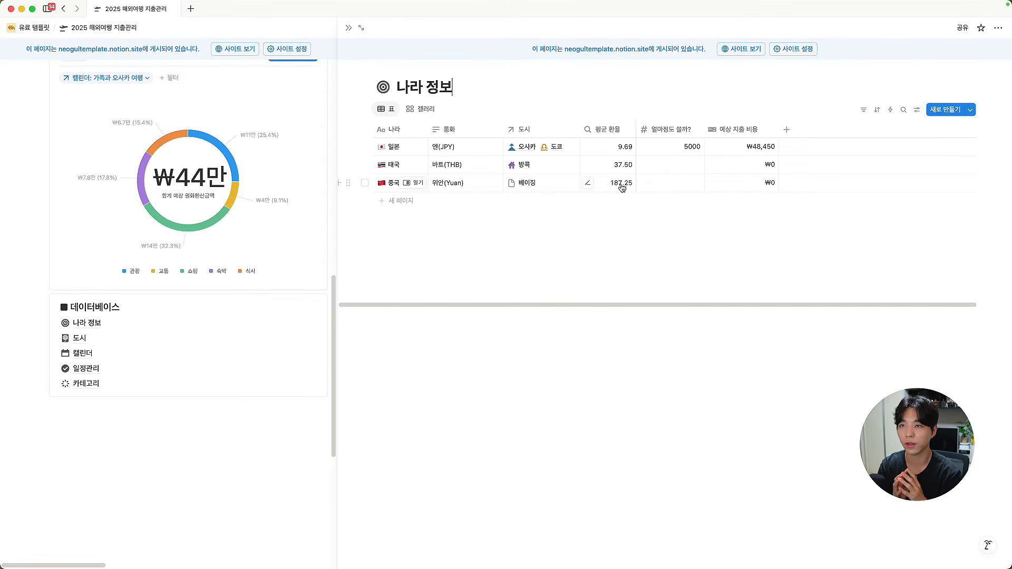
pyautogui.click(673, 182)
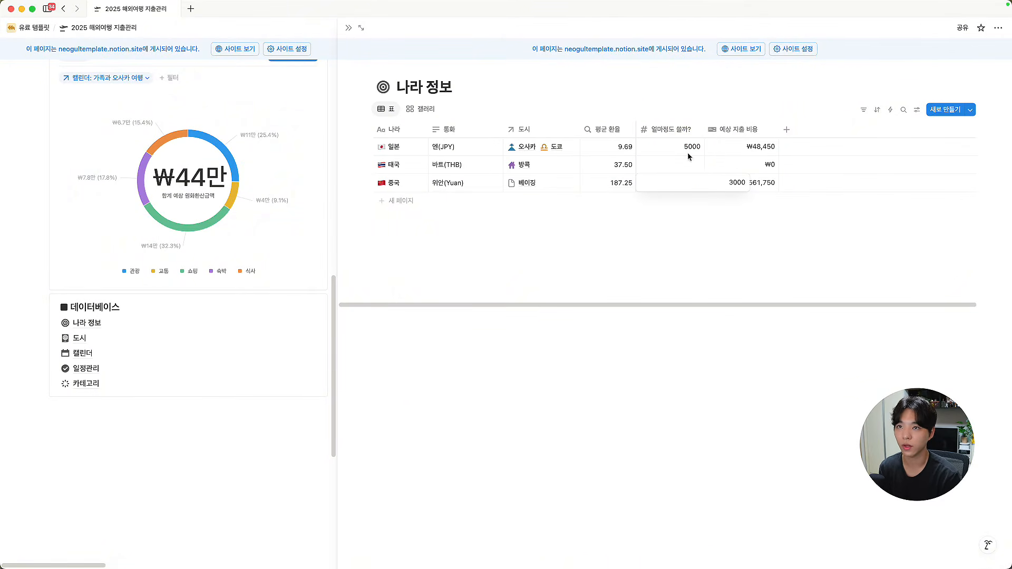
pyautogui.write('3000')
pyautogui.click(740, 189)
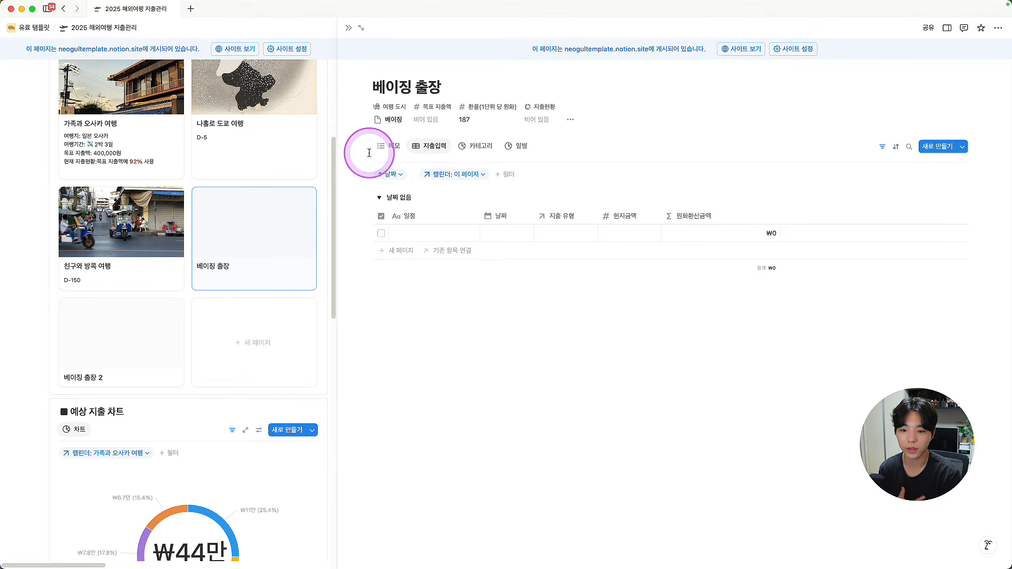
# Step: Close the side page and collapse the 친구와 방콕 여행 and 나홀로 도쿄 여행 groups in the 위시리스트 board
pyautogui.click(349, 28)
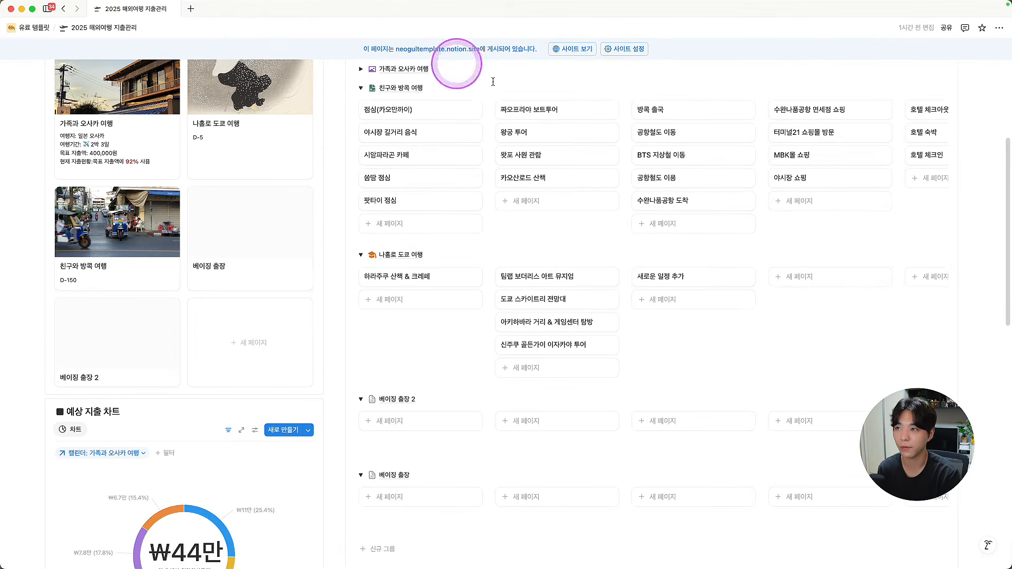
pyautogui.scroll(2, 580, 264)
pyautogui.scroll(-2, 598, 226)
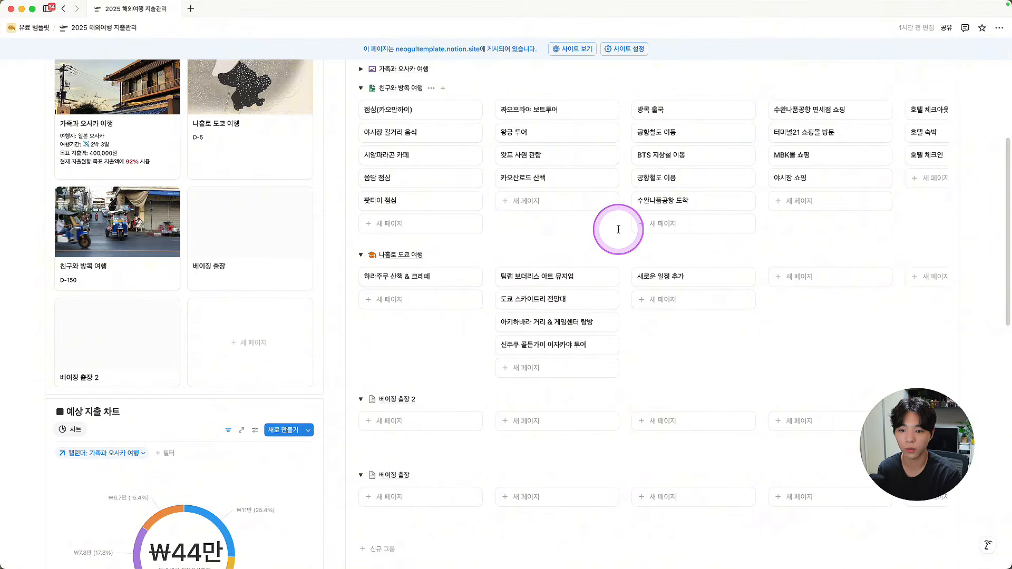
pyautogui.scroll(4, 596, 244)
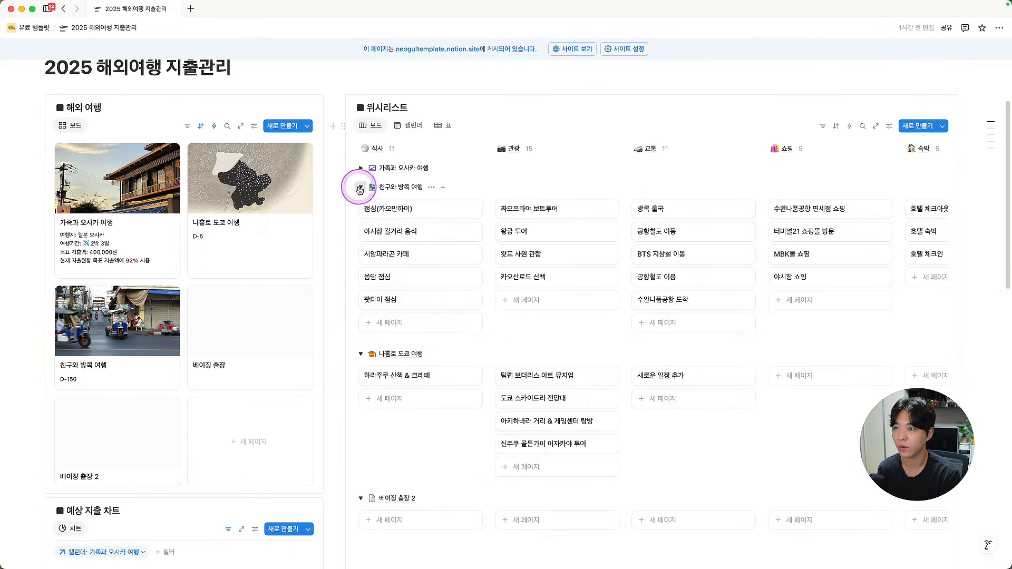
pyautogui.click(361, 188)
pyautogui.click(360, 206)
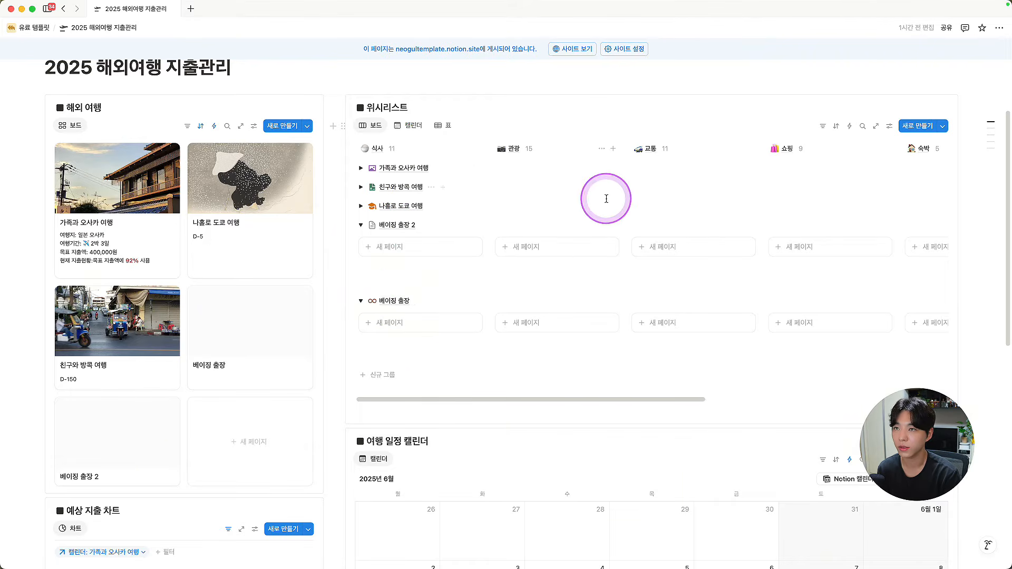
# Step: Add 맛집 1, 맛집 2, 카페 1 and 디저트 1 to the 식사 column of the 베이징 출장 wishlist group
pyautogui.hscroll(2, 617, 180)
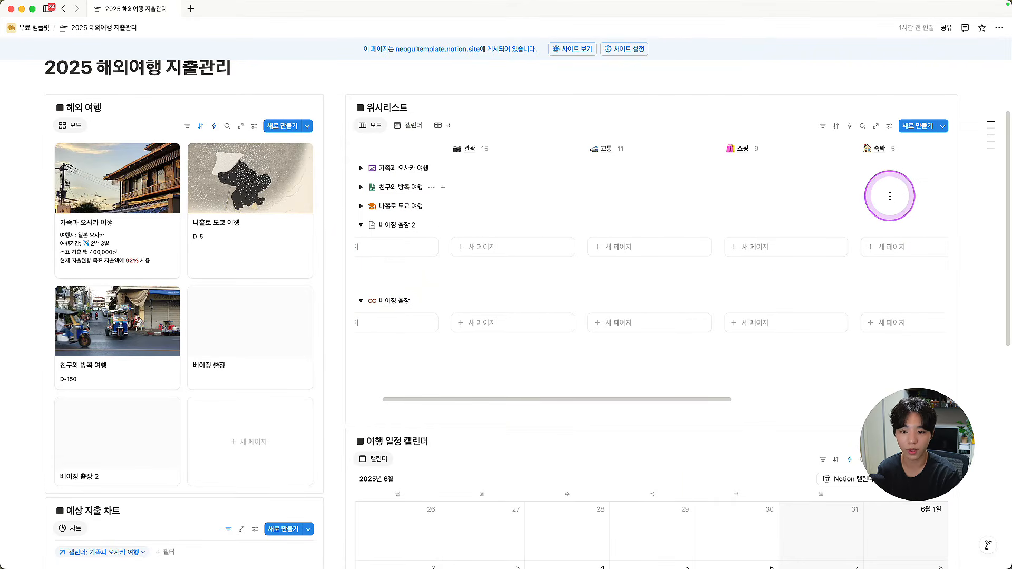
pyautogui.hscroll(5, 843, 211)
pyautogui.hscroll(-6, 826, 262)
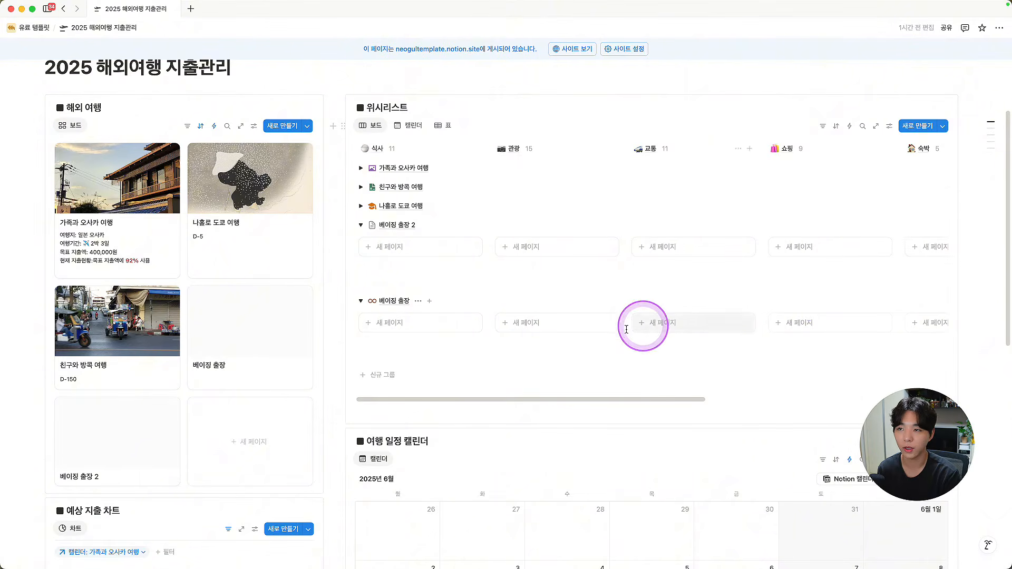
pyautogui.click(414, 329)
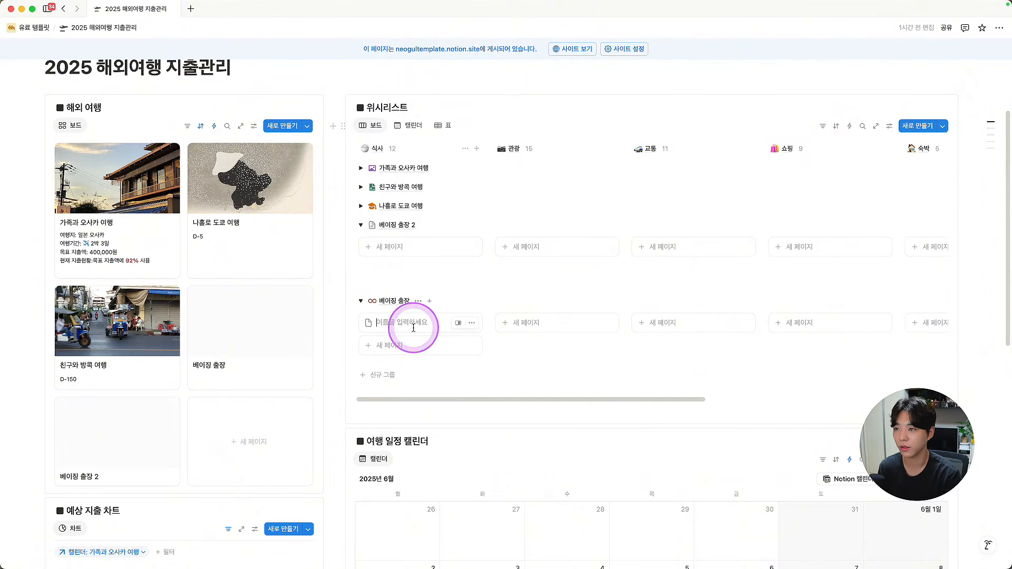
pyautogui.write('맛집 1')
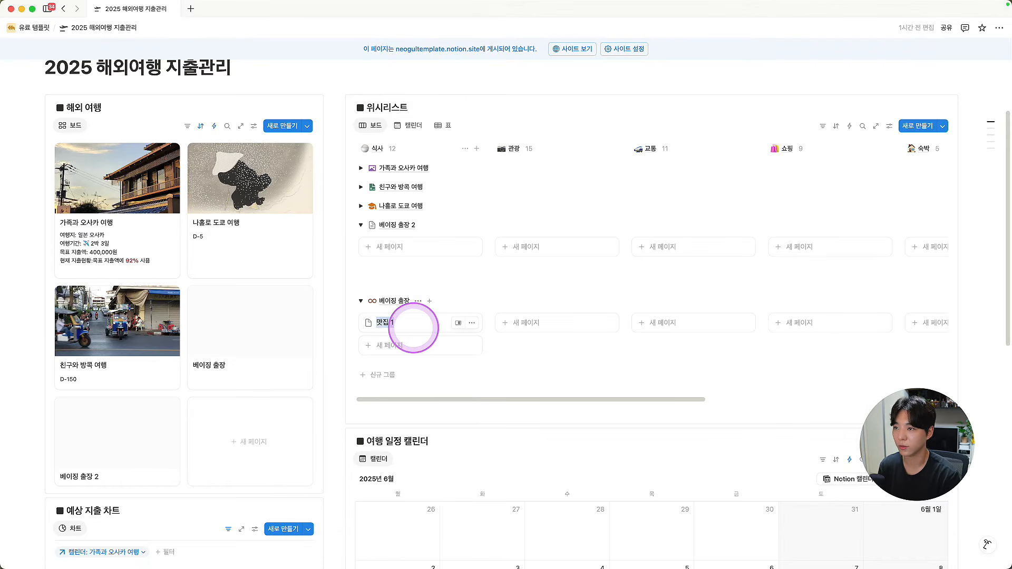
pyautogui.click(398, 345)
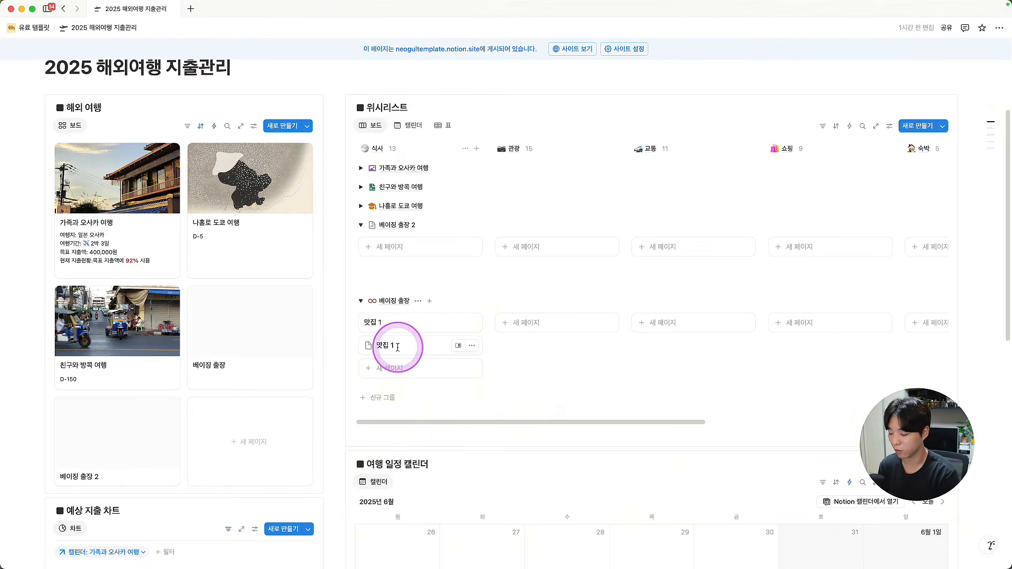
pyautogui.click(392, 369)
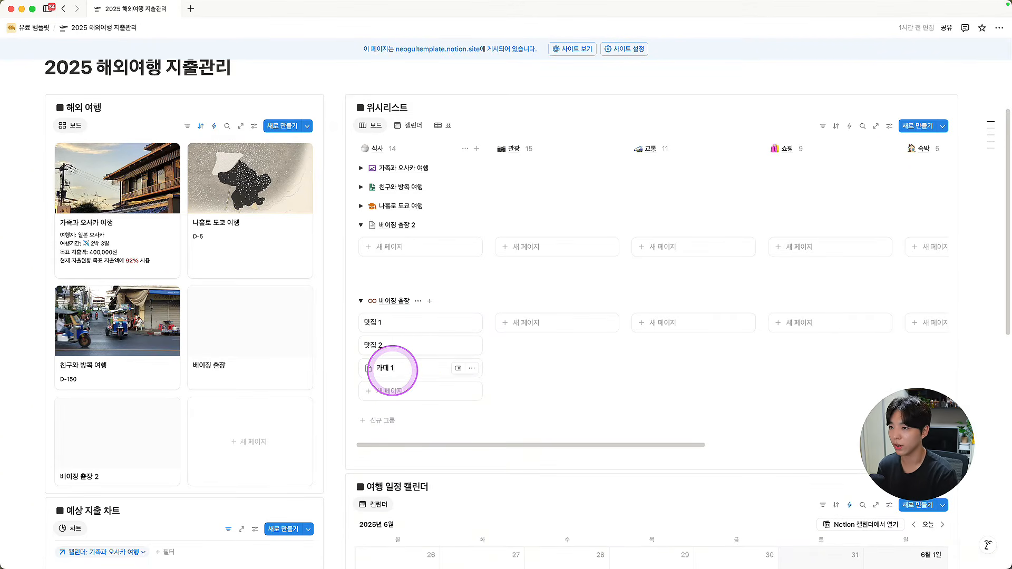
pyautogui.write('카페 1')
pyautogui.click(392, 391)
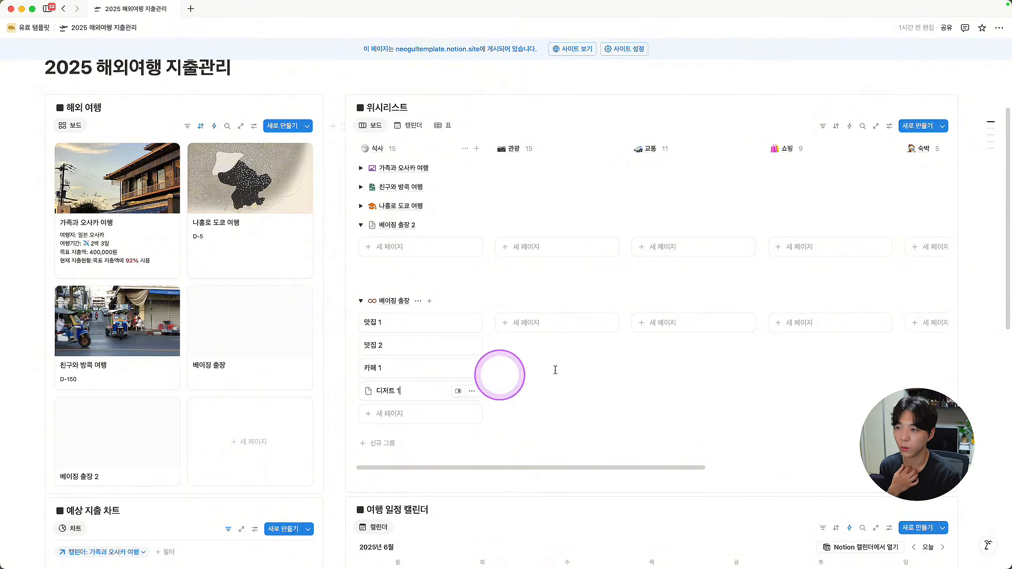
pyautogui.moveTo(652, 386); pyautogui.dragTo(553, 326)
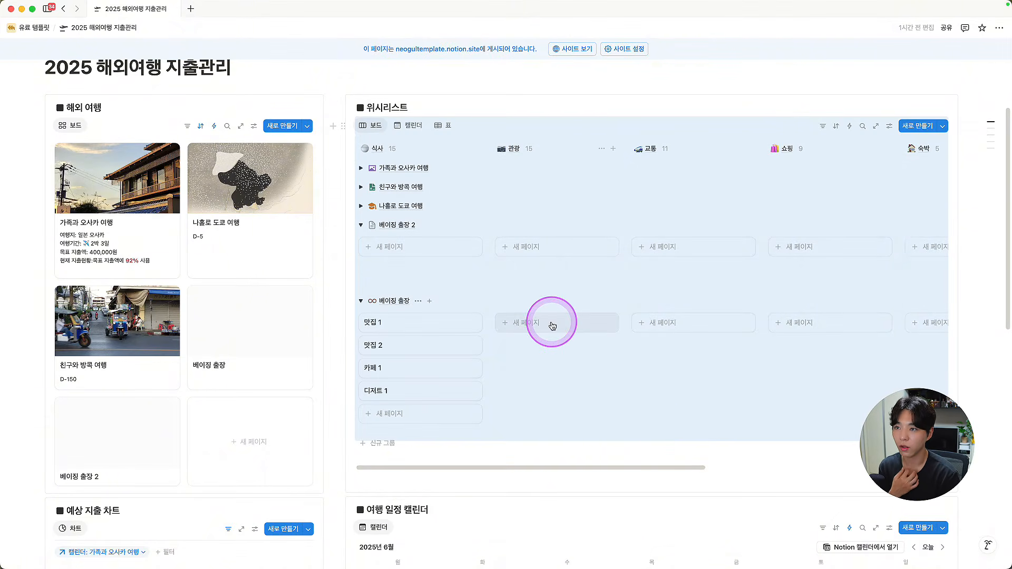
# Step: Add 관광지 1, 관광지 2 and 관광지 3 to the 관광 column of the 베이징 출장 wishlist group
pyautogui.click(553, 324)
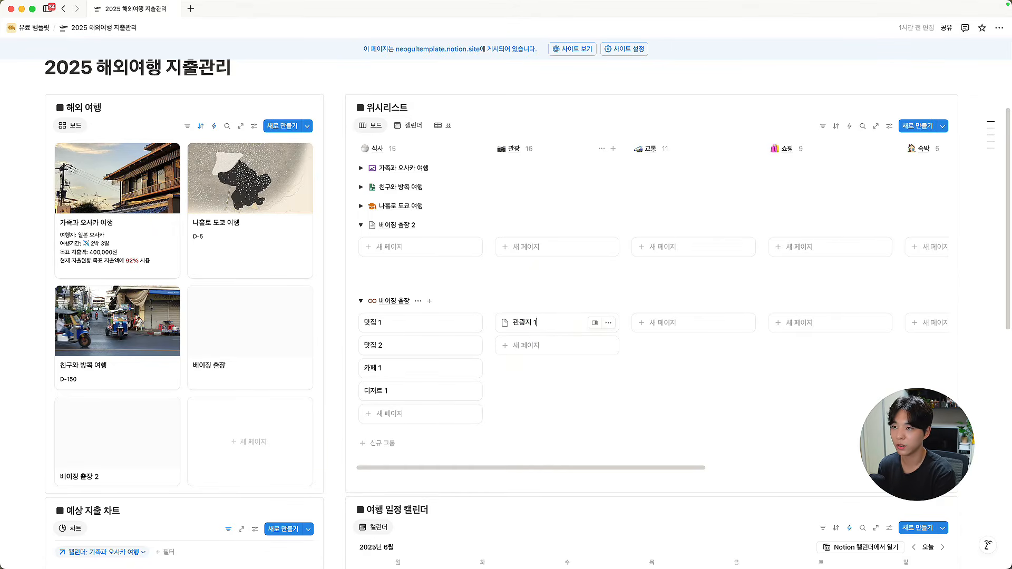
pyautogui.click(551, 339)
pyautogui.write('관광지 1')
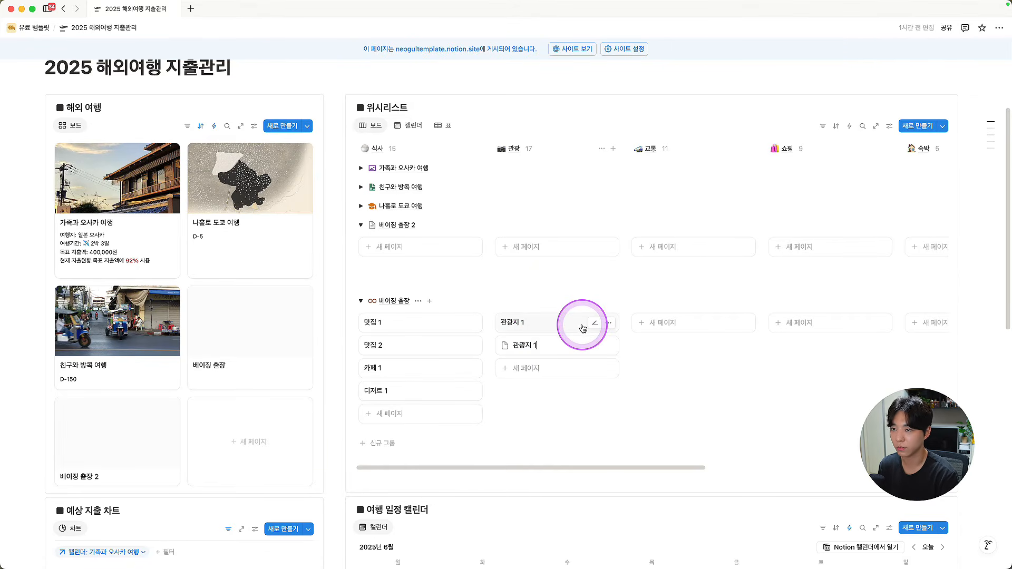
pyautogui.click(537, 368)
pyautogui.write('관광지 1')
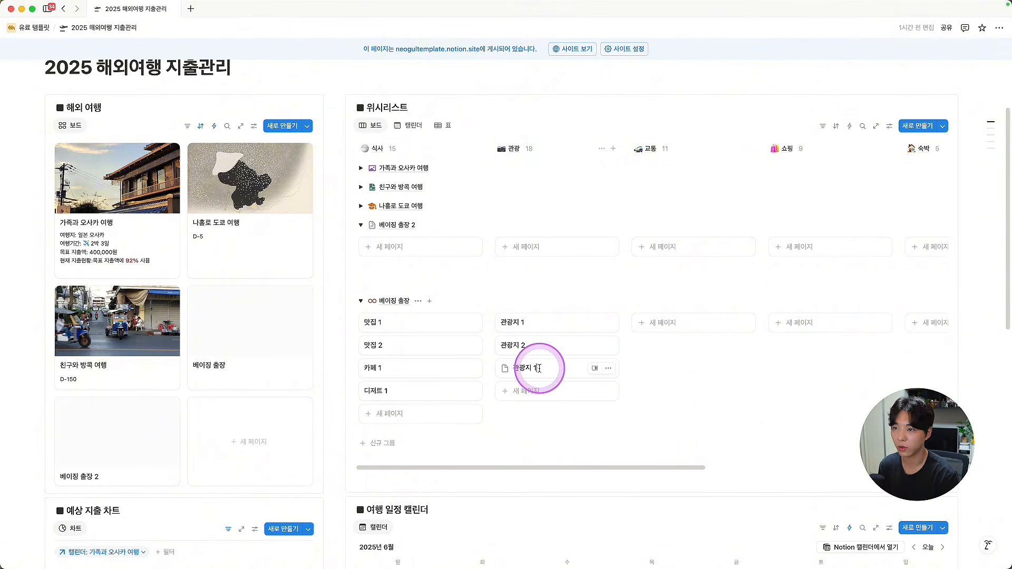
pyautogui.press('Escape')
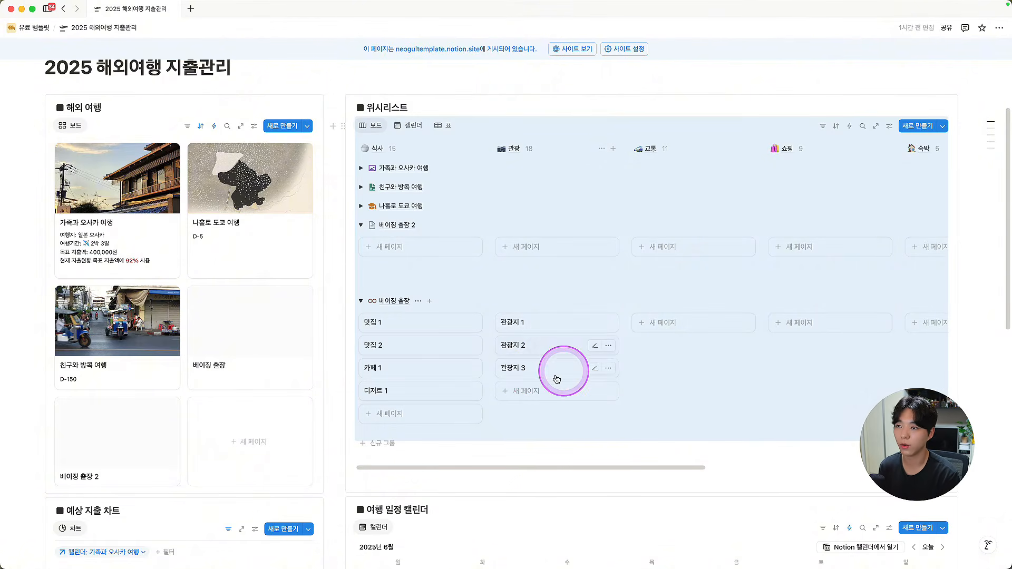
# Step: Fill the 베이징 출장 wishlist group with 기차 under 교통, 쇼핑 1–3 under 쇼핑, 숙소 1–2 under 숙박 and 기념품 1–2 under 기타
pyautogui.click(692, 325)
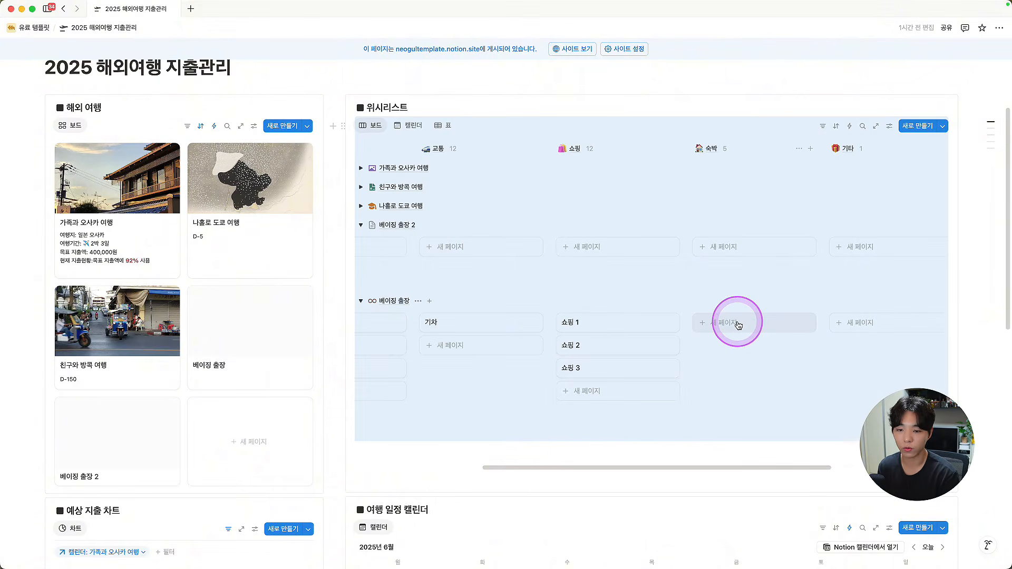
pyautogui.click(738, 323)
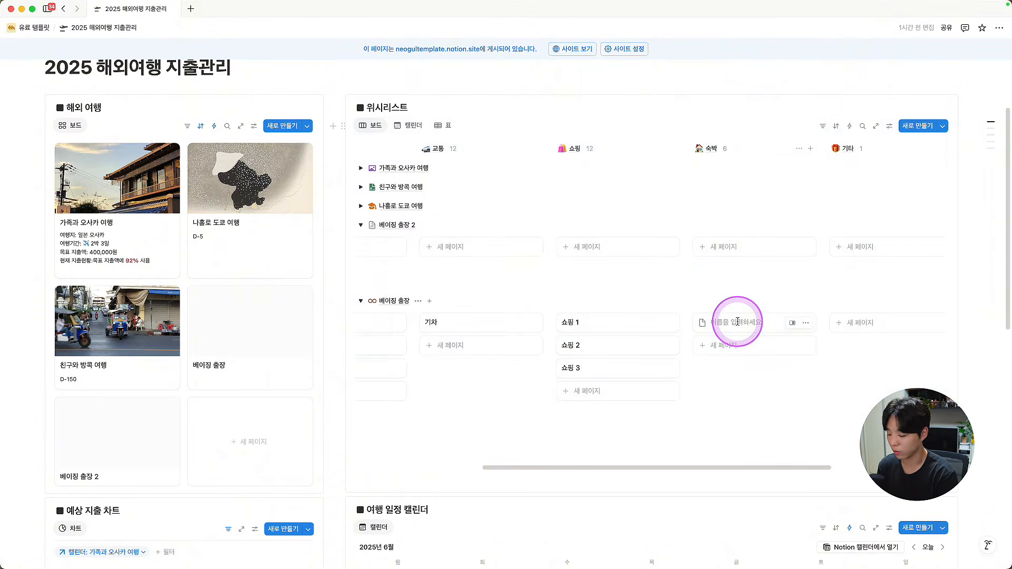
pyautogui.write('숙소 1')
pyautogui.click(737, 345)
pyautogui.write('숙소 1')
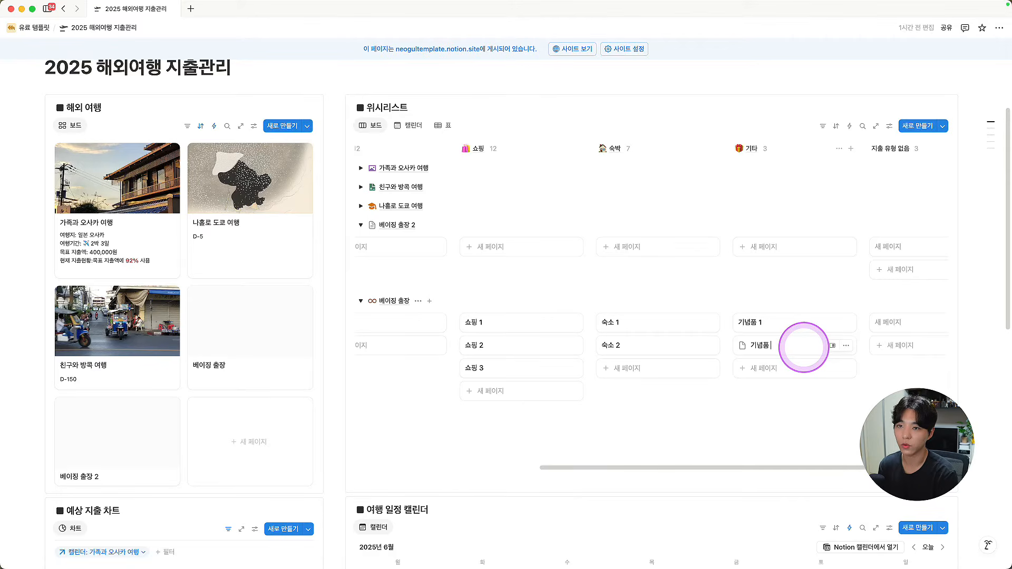
pyautogui.press('Escape')
pyautogui.hscroll(-6, 752, 351)
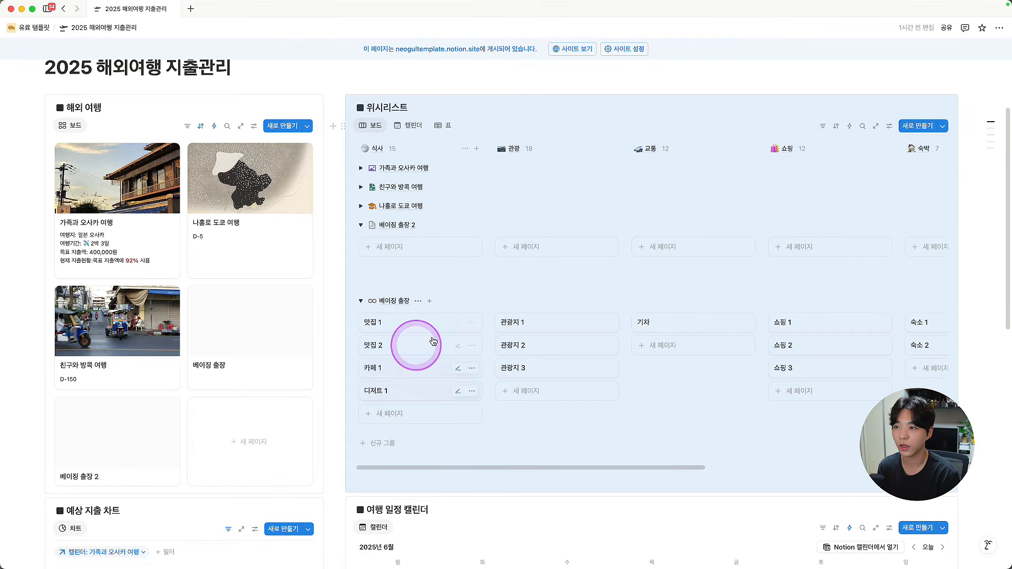
# Step: Open the 베이징 출장 page and set the 날짜 of 숙소 1 to 2025/06/17 and of 숙소 2 to 2025/06/18
pyautogui.click(279, 340)
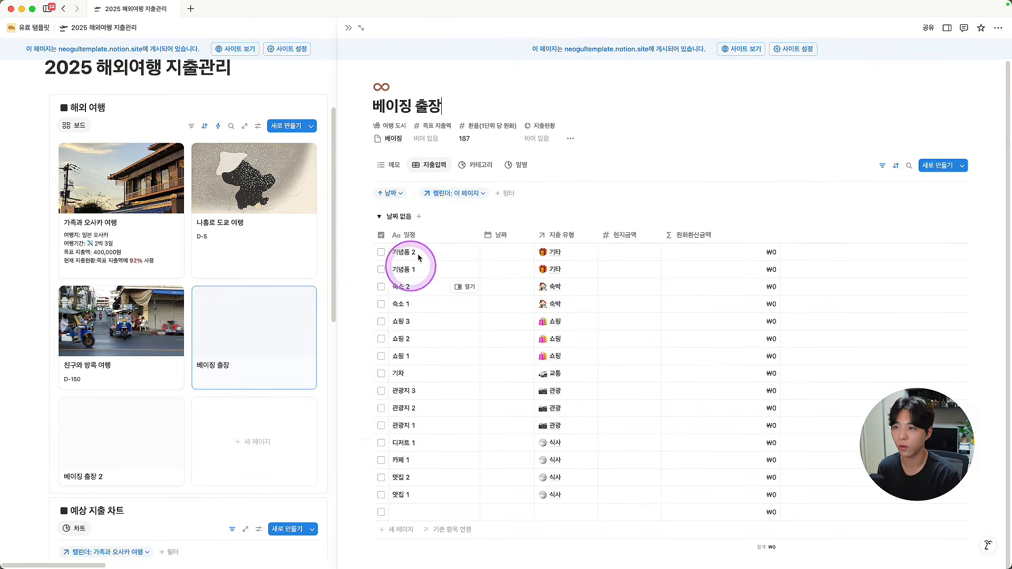
pyautogui.scroll(-1, 658, 307)
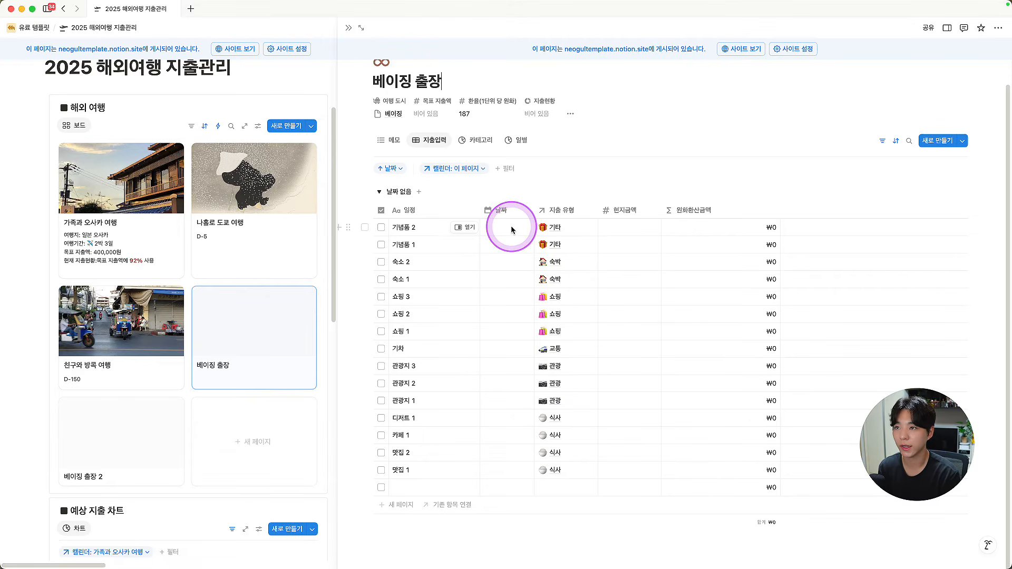
pyautogui.click(498, 278)
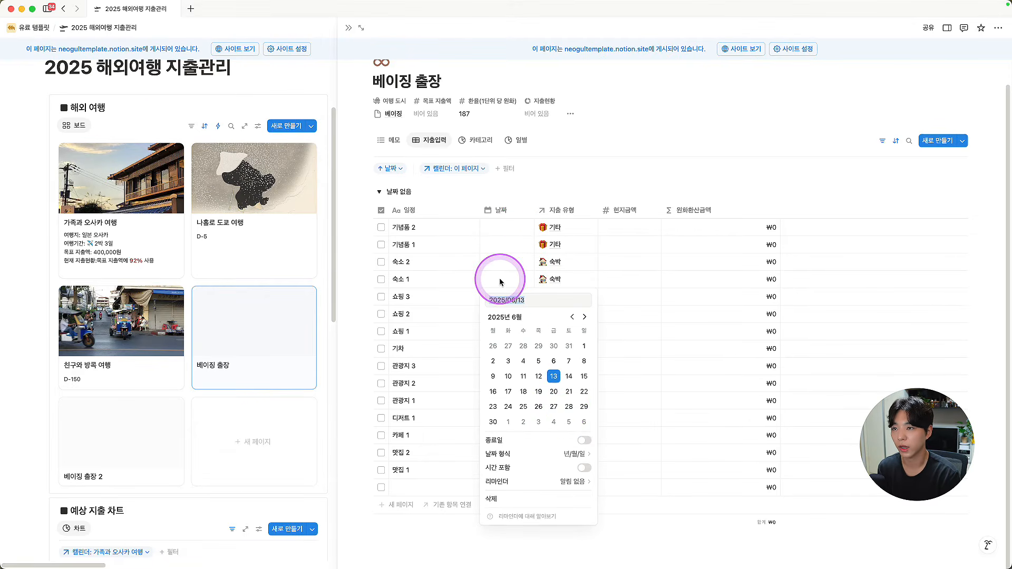
pyautogui.click(507, 392)
pyautogui.click(490, 244)
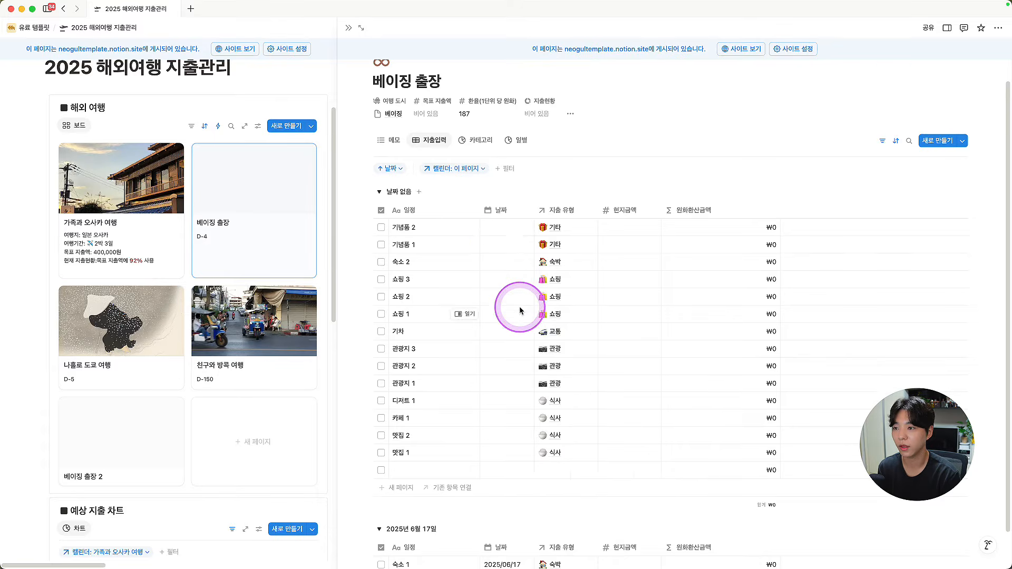
pyautogui.scroll(-3, 519, 305)
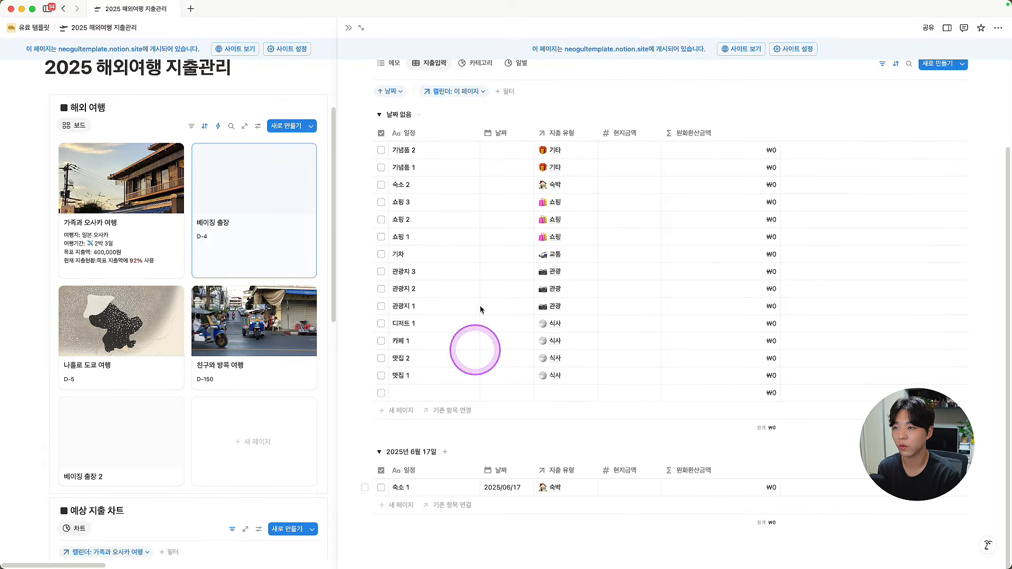
pyautogui.click(488, 185)
pyautogui.click(523, 296)
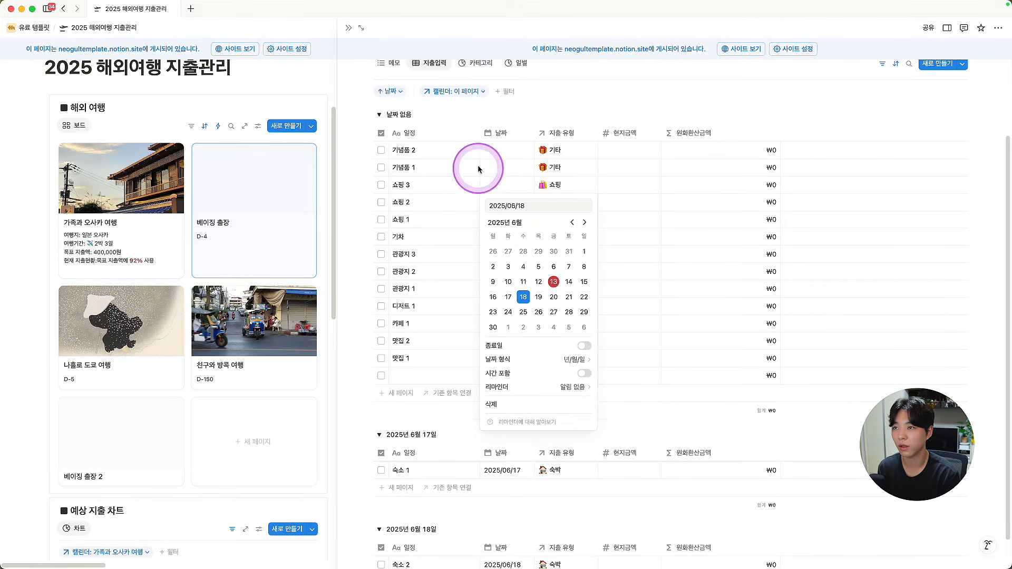
pyautogui.click(478, 167)
# Step: Set the 날짜 of 쇼핑 1 and 쇼핑 2 to 2025/06/17 and of 쇼핑 3 to 2025/06/18
pyautogui.click(497, 220)
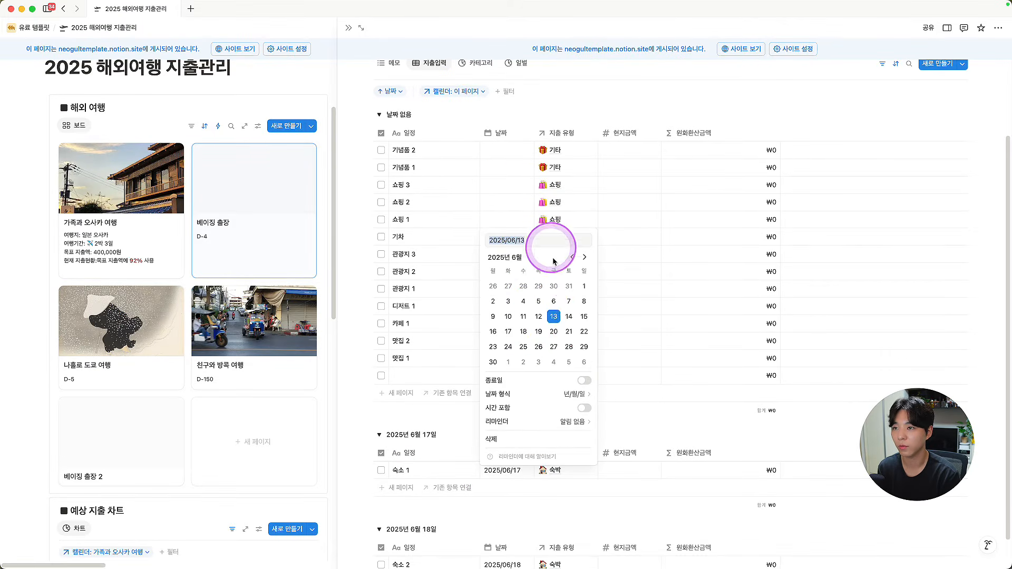
pyautogui.click(507, 331)
pyautogui.click(498, 203)
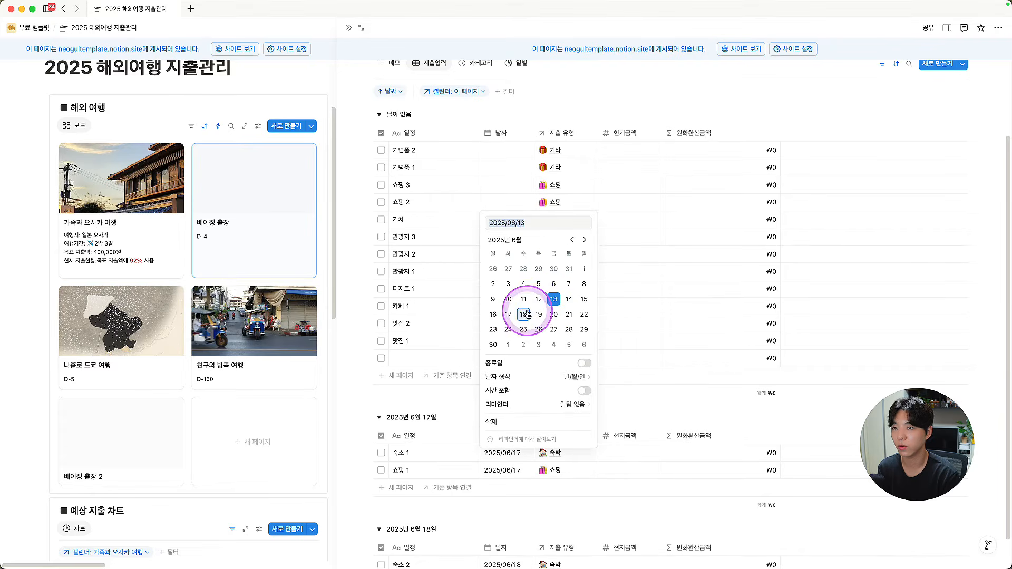
pyautogui.click(509, 315)
pyautogui.click(499, 173)
pyautogui.click(515, 185)
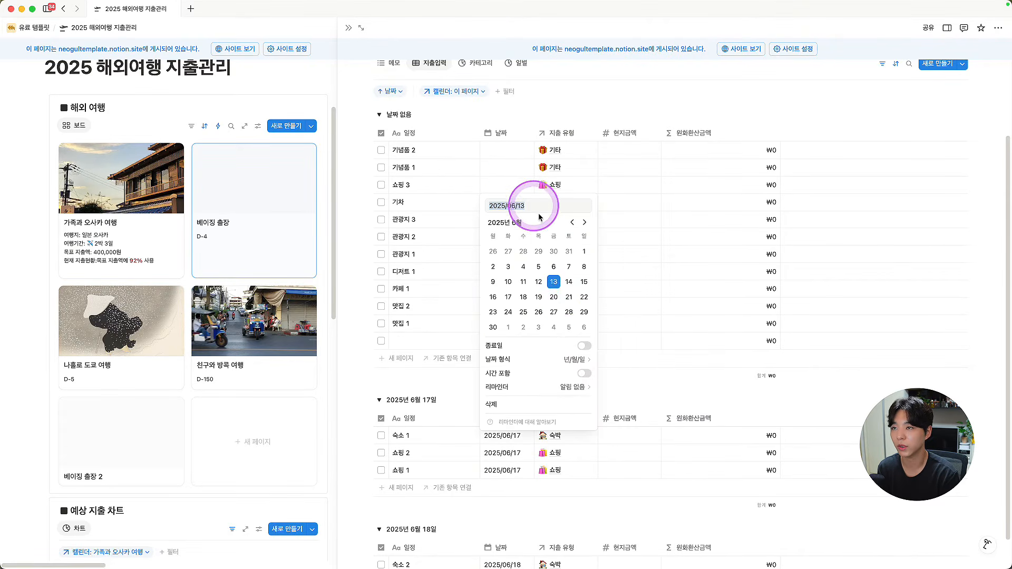
pyautogui.click(522, 297)
pyautogui.click(468, 167)
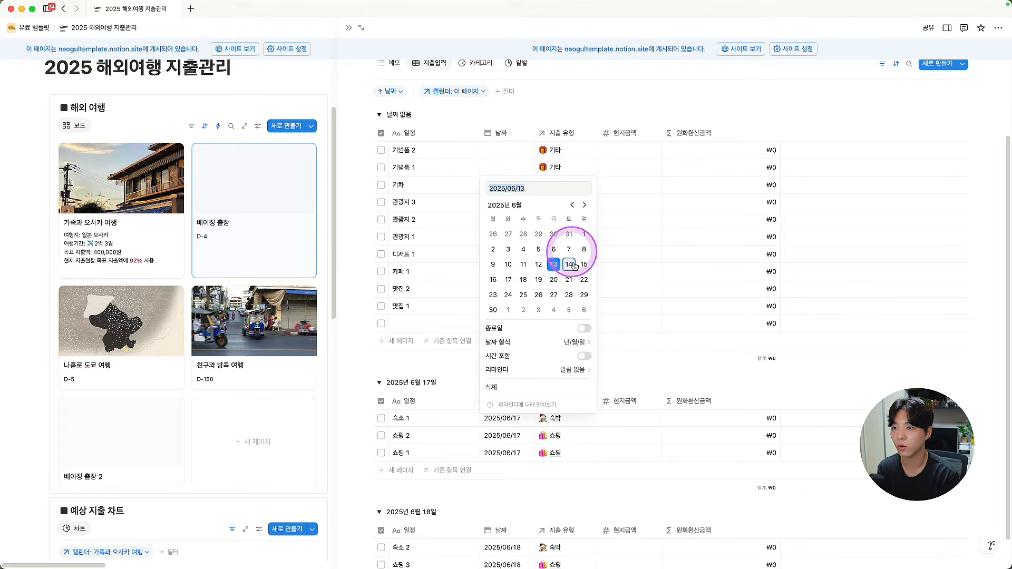
# Step: Set the 날짜 of 기념품 1 to 2025/06/18 and of 기념품 2 to 2025/06/19
pyautogui.click(523, 279)
pyautogui.click(471, 158)
pyautogui.click(488, 149)
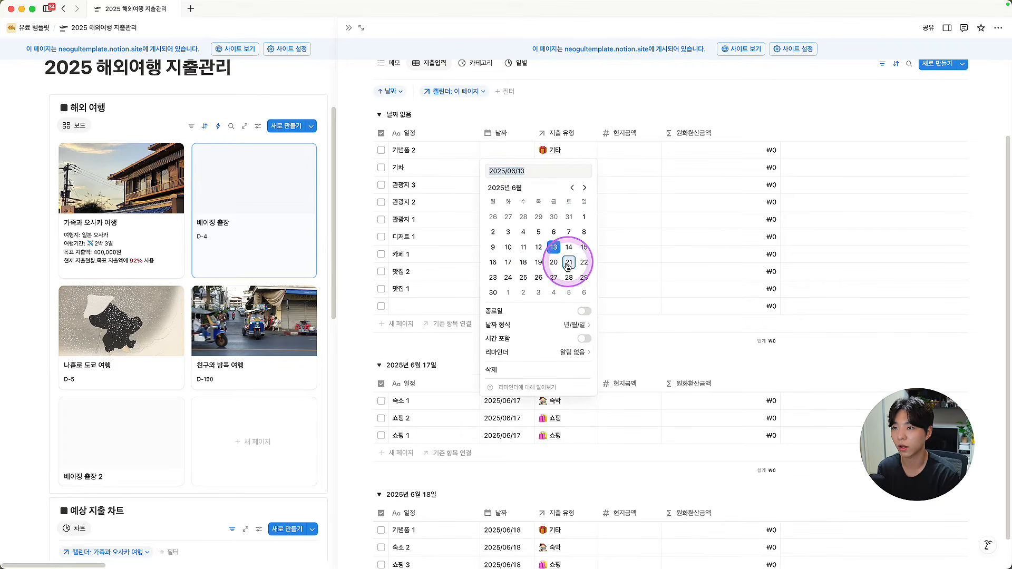
pyautogui.click(565, 262)
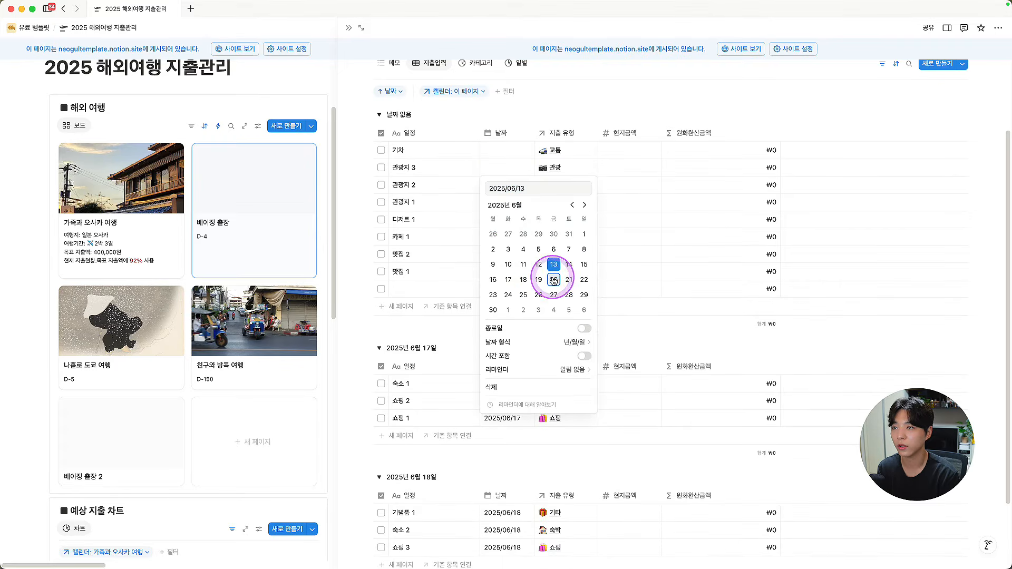
# Step: Date 관광지 3 and 디저트 1 2025/06/20, 관광지 1 2025/06/19, the 카페 and 맛집 entries 2025/06/18, plus 기차 and 관광지 2, and delete the blank row
pyautogui.click(554, 279)
pyautogui.click(452, 170)
pyautogui.click(515, 151)
pyautogui.click(584, 247)
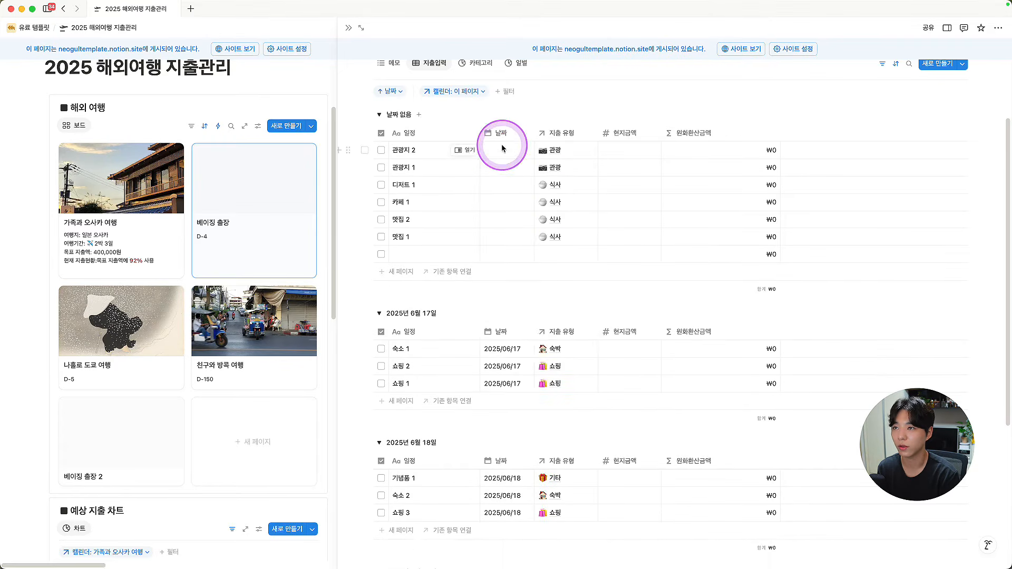
pyautogui.click(501, 151)
pyautogui.click(569, 262)
pyautogui.click(503, 150)
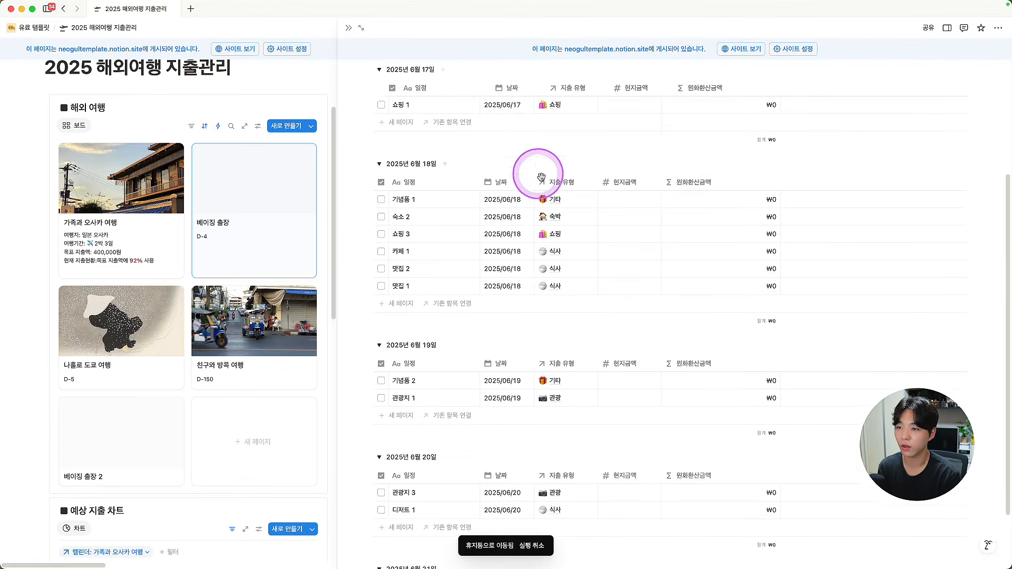
# Step: Set the 현지금액 of 카페 1 in the 2025년 6월 18일 group to 500
pyautogui.scroll(5, 542, 176)
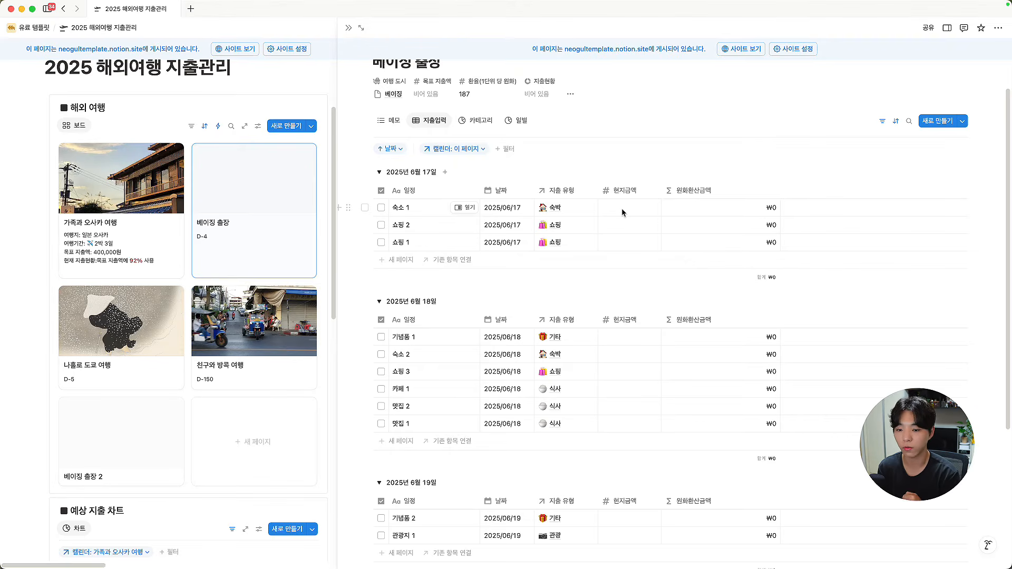
pyautogui.click(592, 359)
pyautogui.click(621, 391)
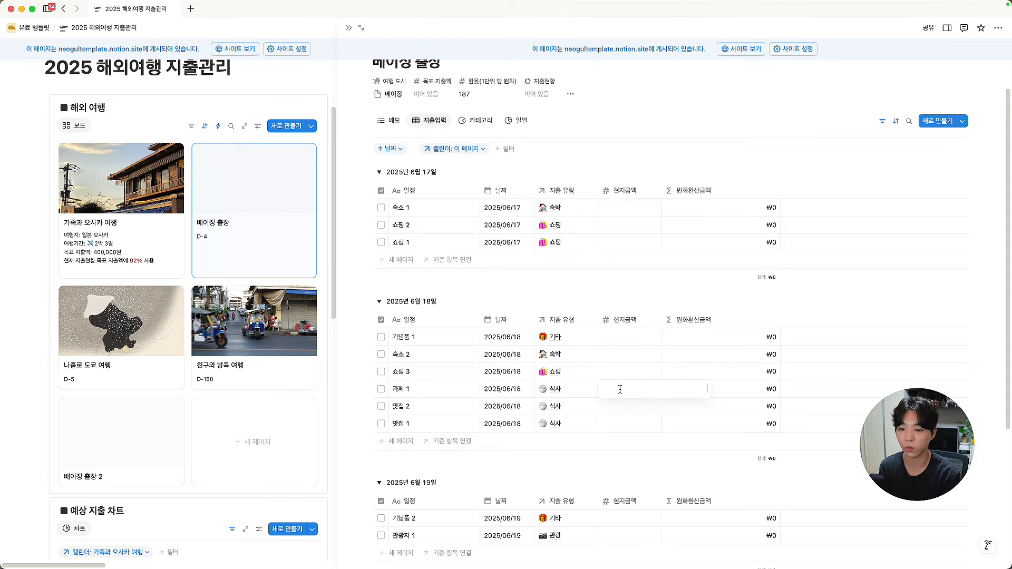
pyautogui.write('500')
pyautogui.press('Return')
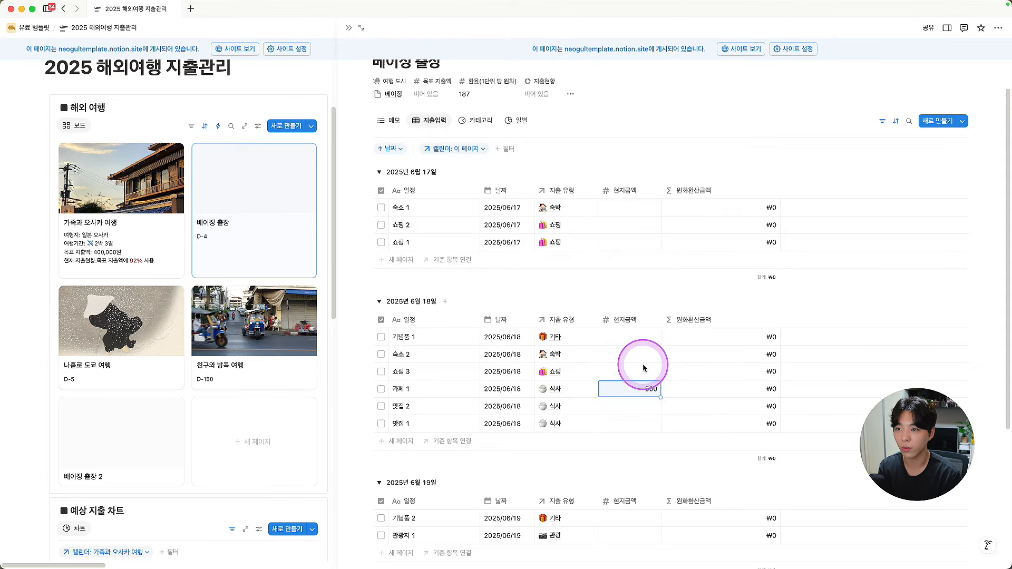
# Step: Change the 캘린더 filter of the 예상 지출 차트 from 가족과 오사카 여행 to 베이징 출장
pyautogui.scroll(-10, 186, 388)
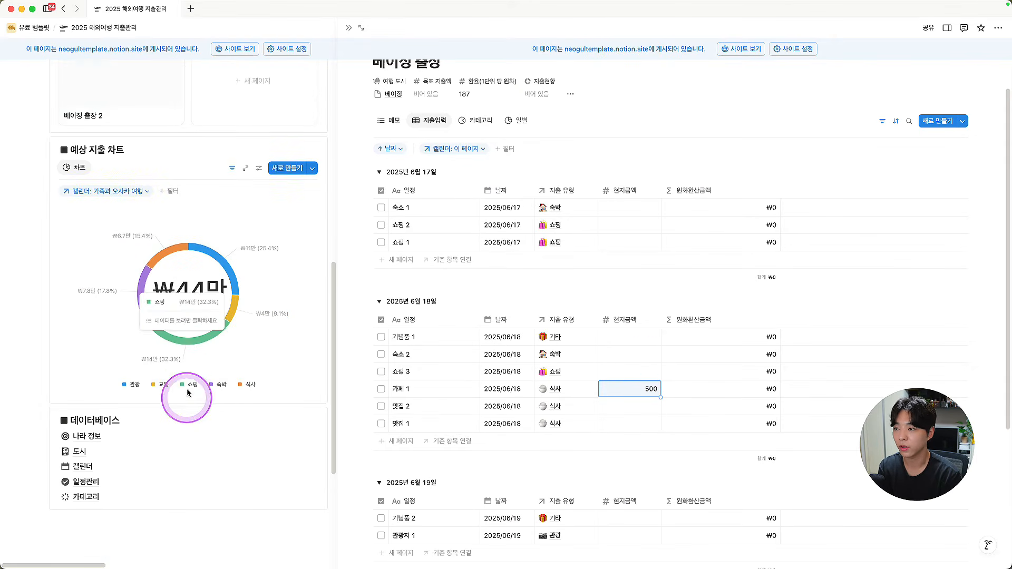
pyautogui.scroll(2, 181, 371)
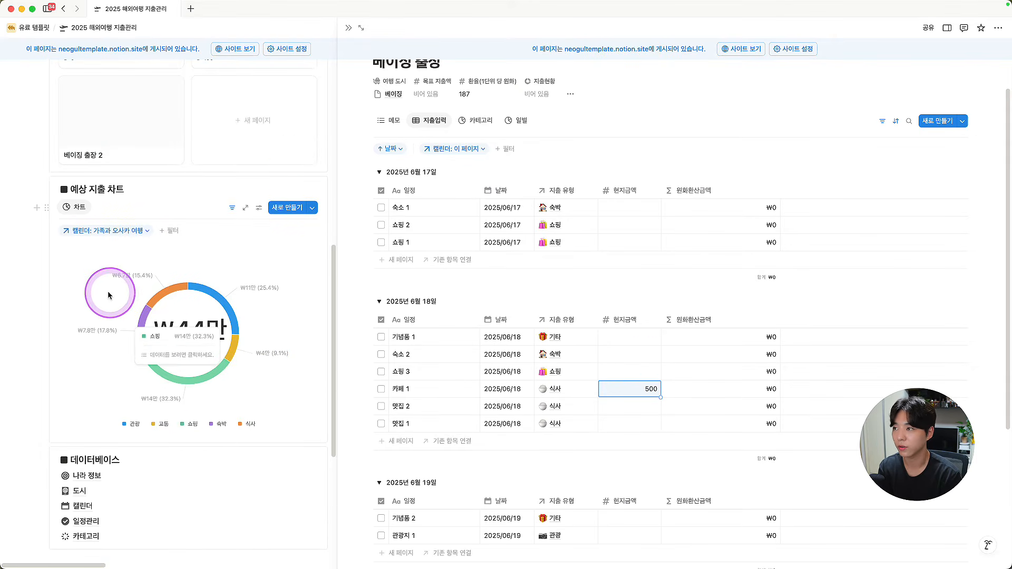
pyautogui.click(104, 231)
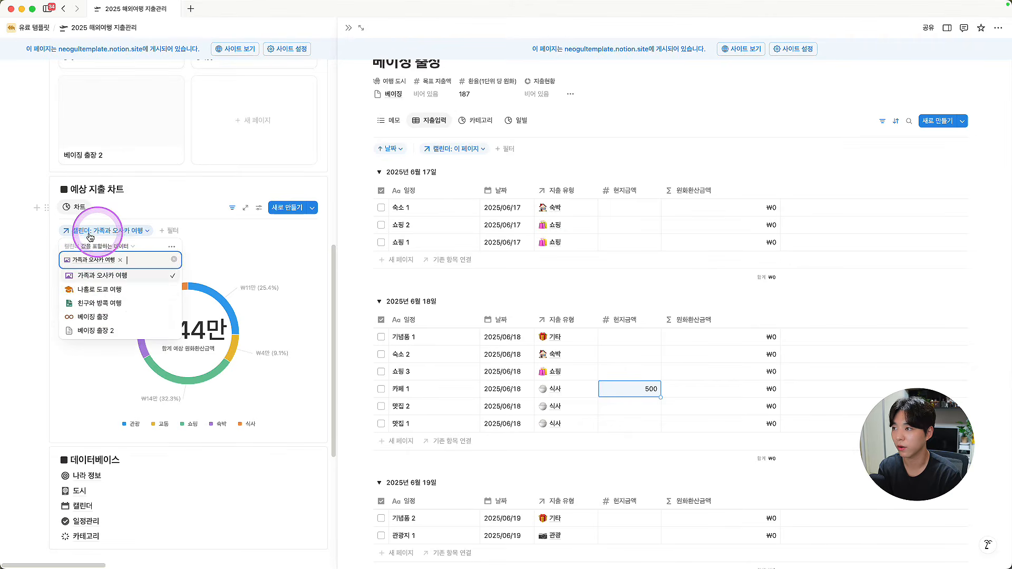
pyautogui.click(100, 328)
pyautogui.click(120, 260)
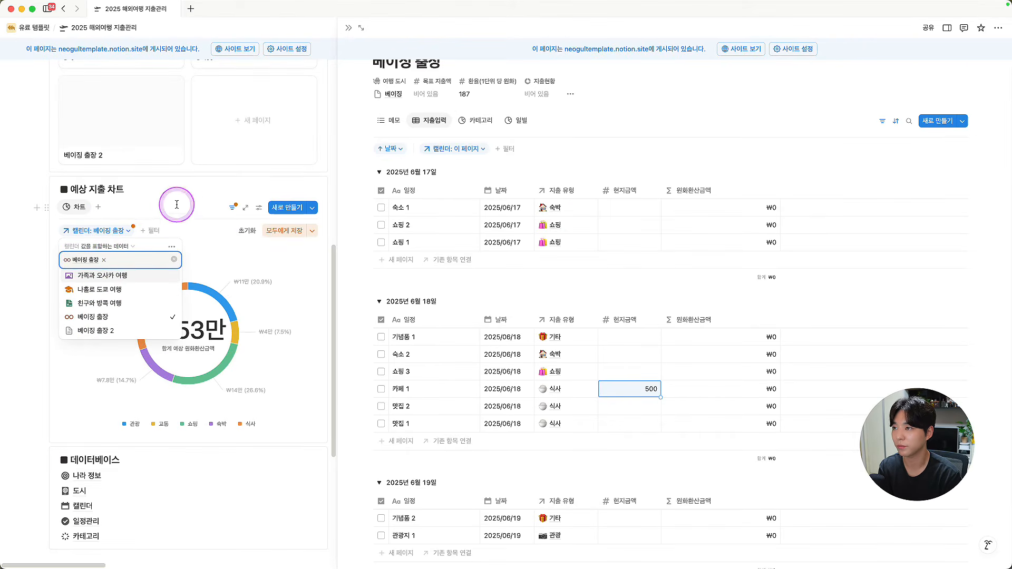
pyautogui.click(182, 206)
# Step: Reopen the 베이징 출장 page beside the chart and set the 현지금액 of 쇼핑 3 to 300 and of 숙소 2 to 800
pyautogui.scroll(5, 337, 242)
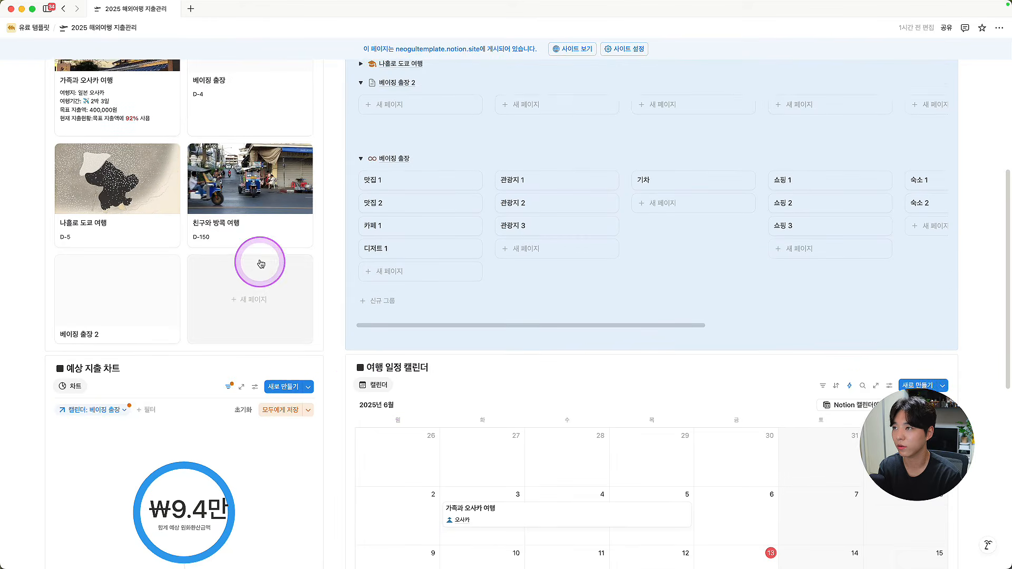
pyautogui.click(249, 124)
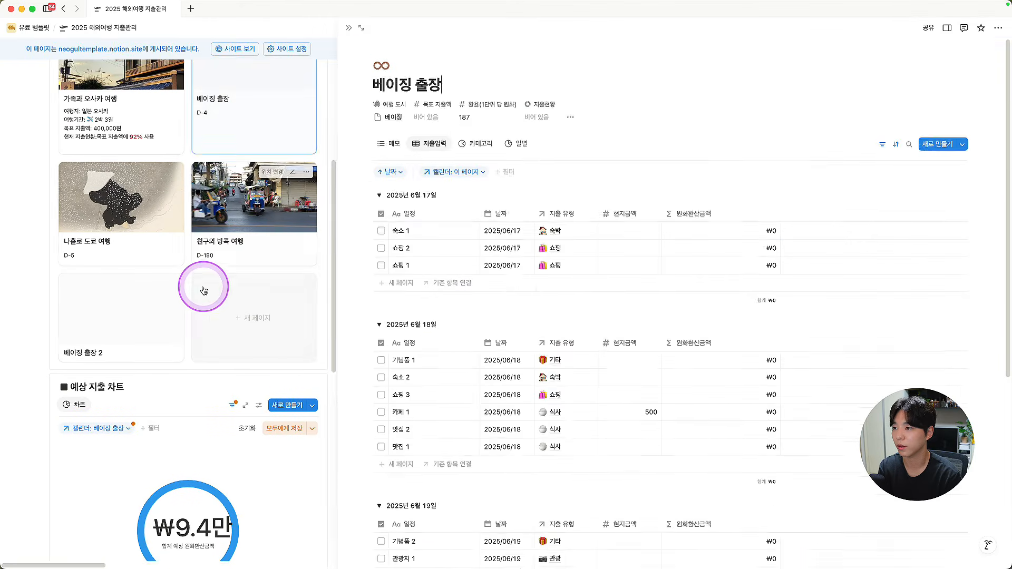
pyautogui.scroll(-3, 203, 287)
pyautogui.scroll(-2, 564, 339)
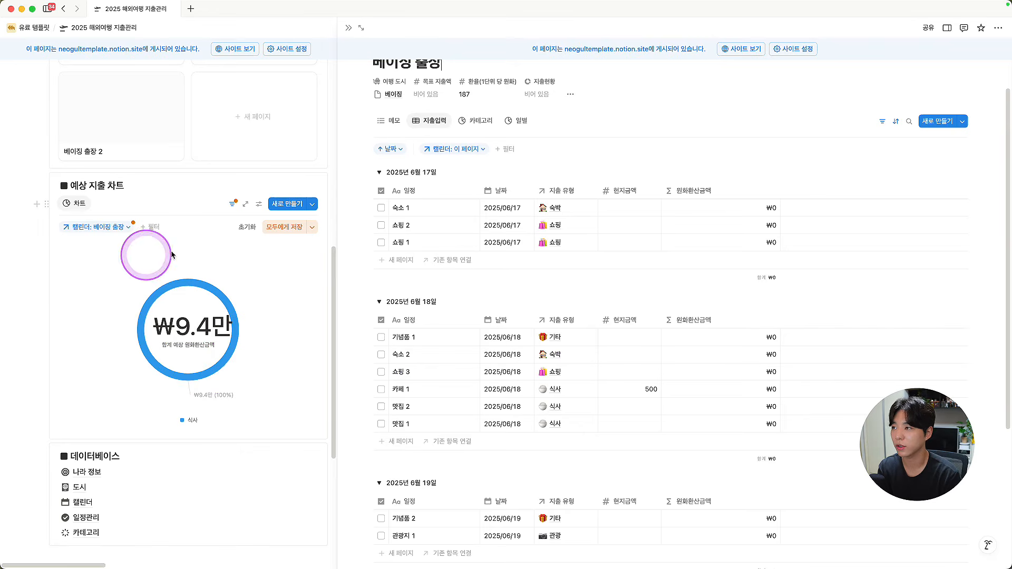
pyautogui.click(652, 361)
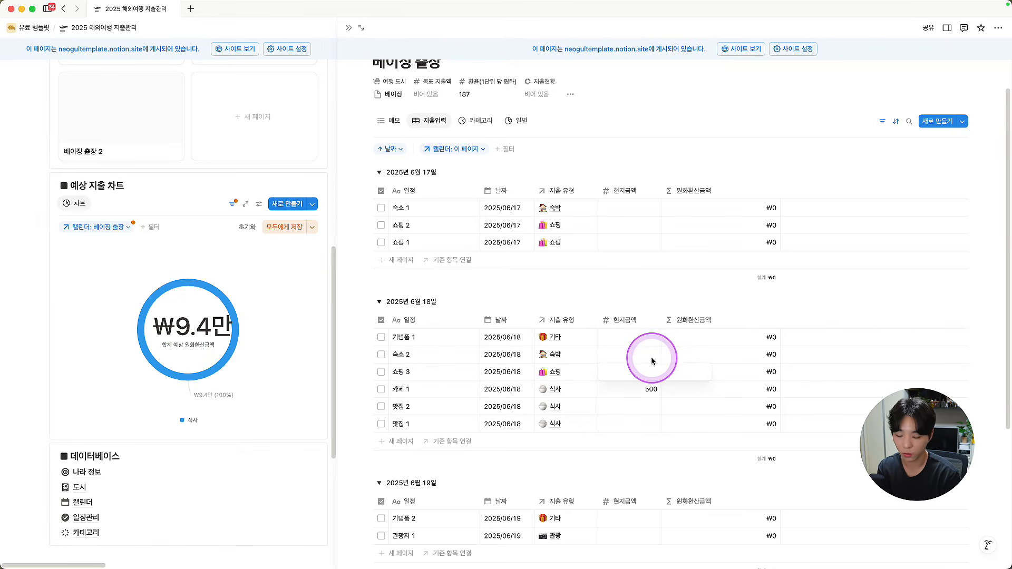
pyautogui.write('300')
pyautogui.press('Return')
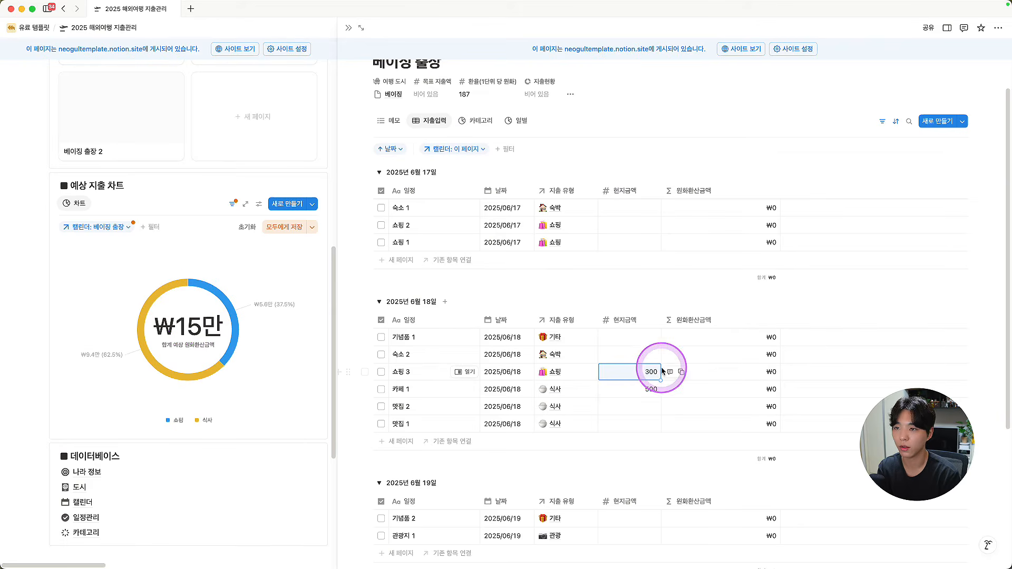
pyautogui.click(635, 355)
pyautogui.write('800')
pyautogui.press('Return')
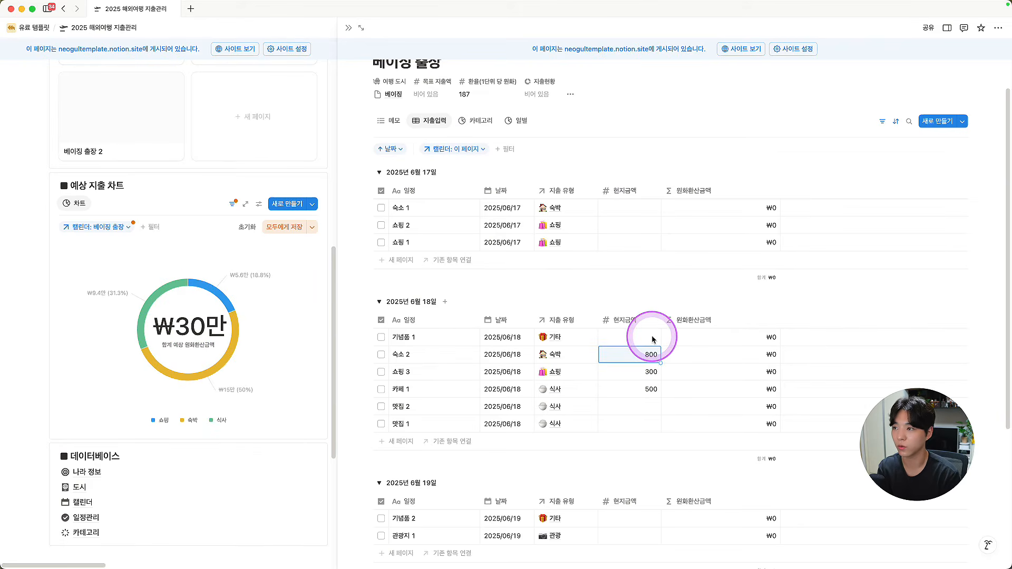
# Step: Set the 목표 지출액 of the 베이징 출장 page to 800000
pyautogui.click(447, 96)
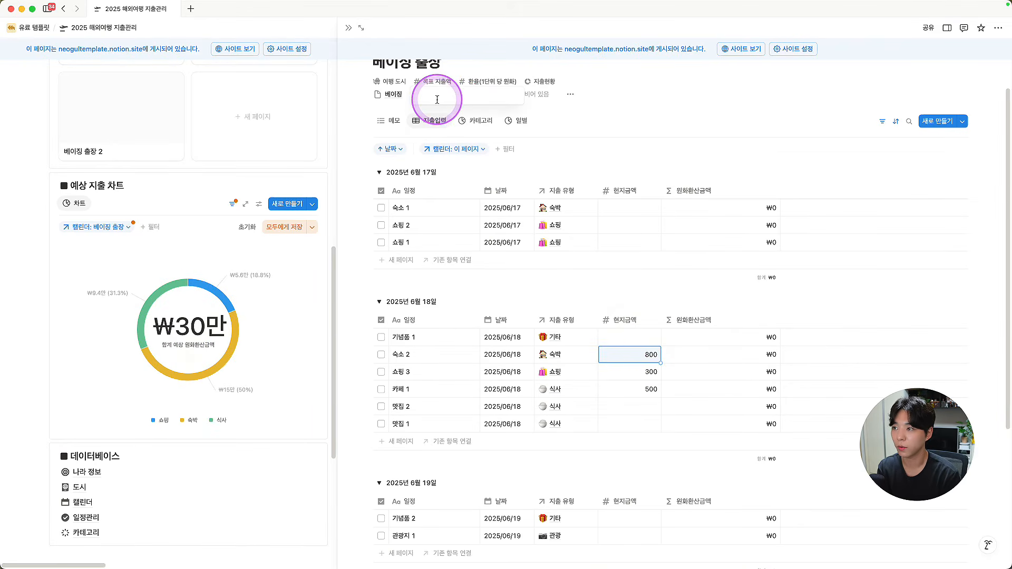
pyautogui.write('800000')
pyautogui.press('Return')
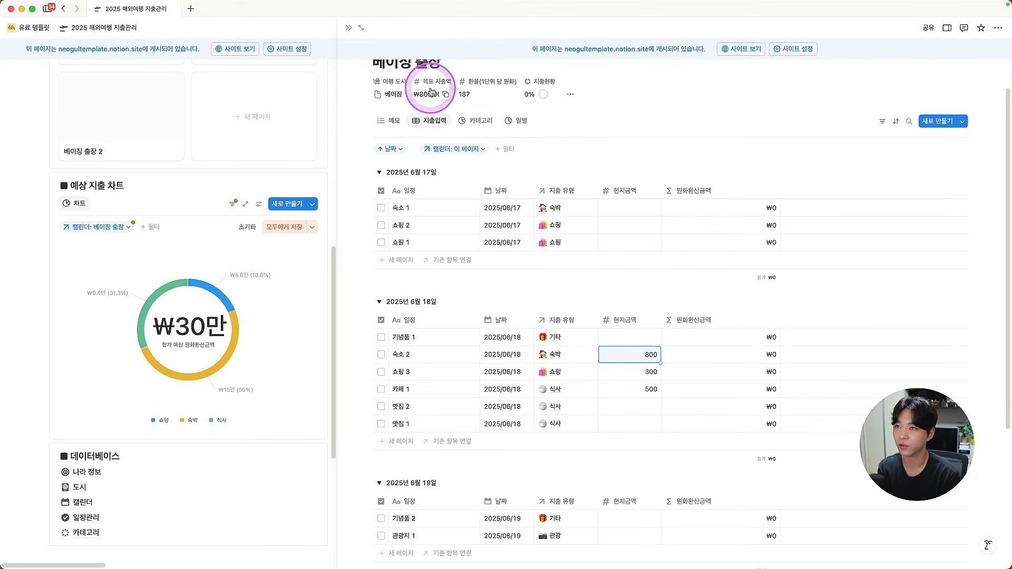
# Step: Set the 현지금액 of 기념품 1 to 200, 쇼핑 1 to 40, 쇼핑 2 to 500 and 숙소 1 to 30
pyautogui.moveTo(230, 330)
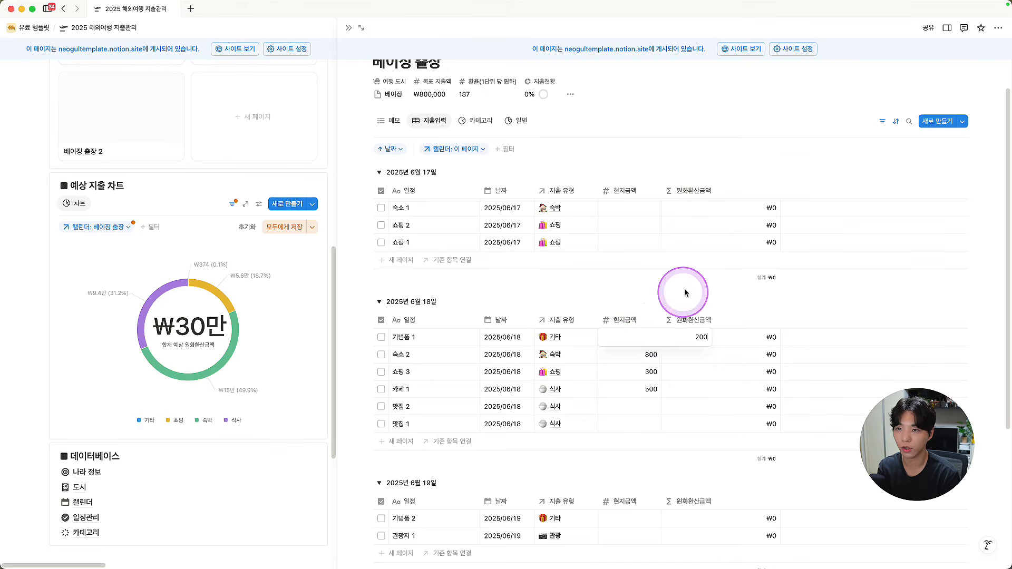
pyautogui.write('200')
pyautogui.click(632, 208)
pyautogui.write('3')
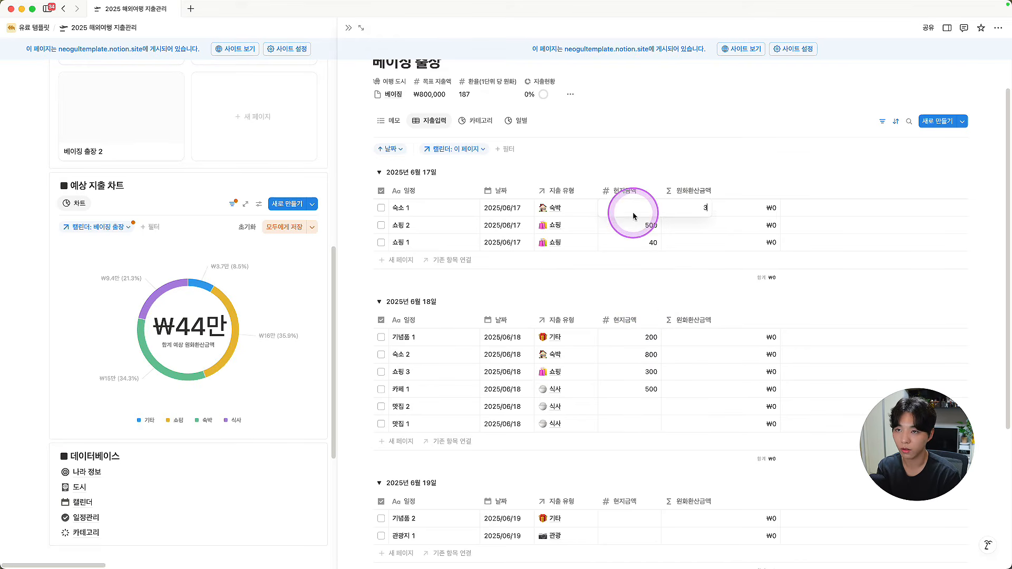
pyautogui.write('0')
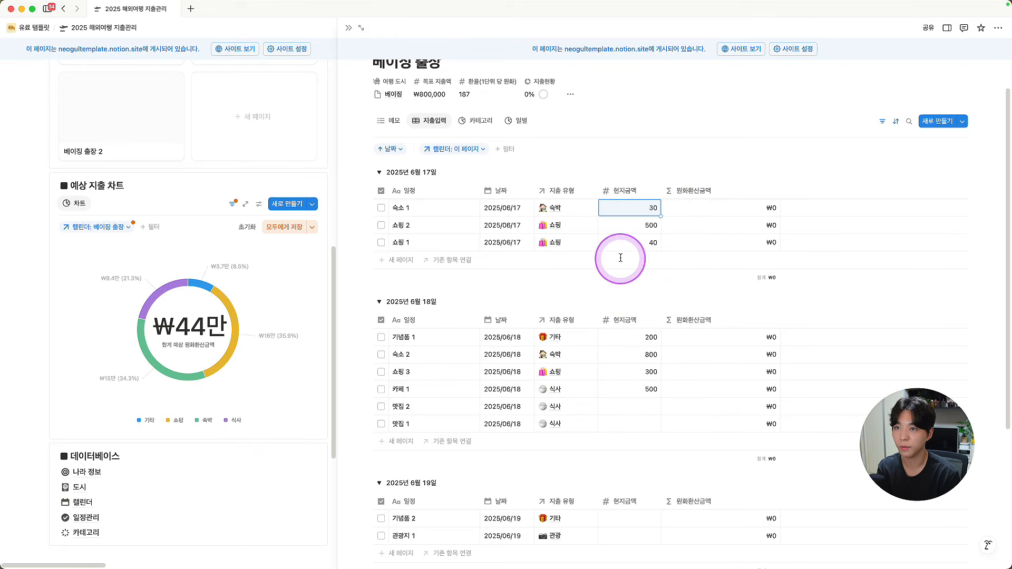
pyautogui.press('Return')
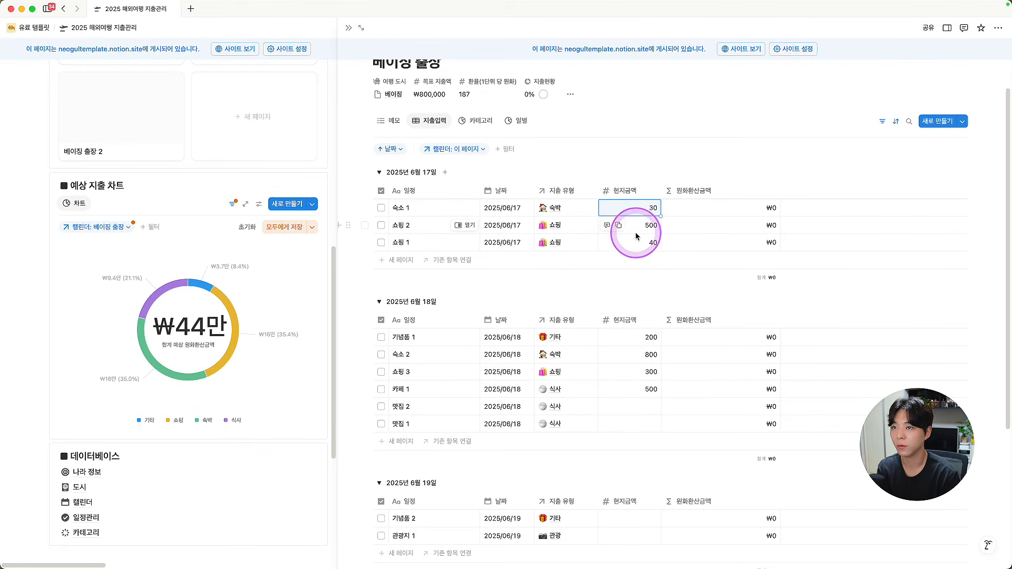
# Step: Set the 현지금액 of 맛집 2 to 30 and of 맛집 1 to 500 in the 2025년 6월 18일 group
pyautogui.scroll(-2, 640, 238)
pyautogui.click(637, 362)
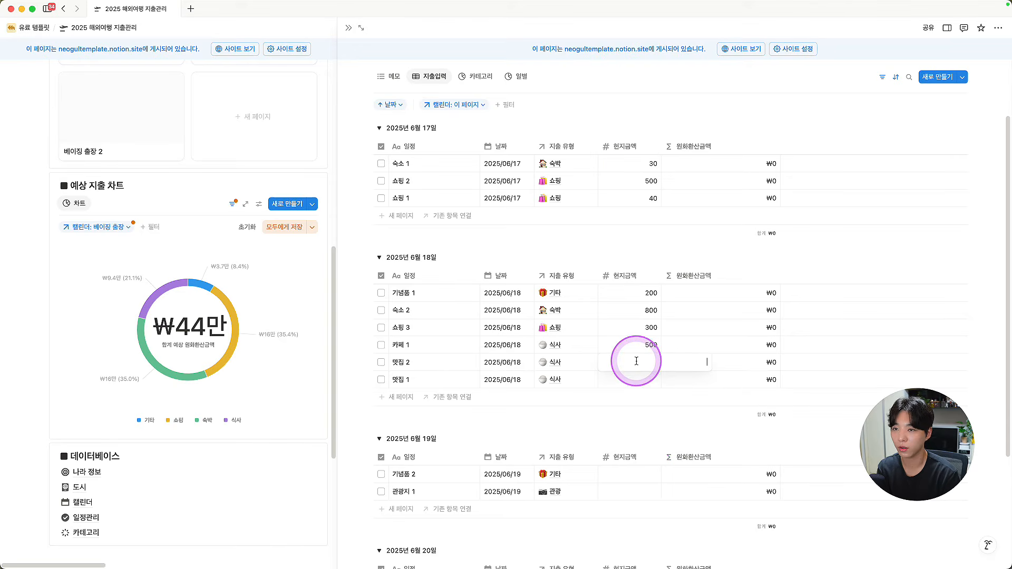
pyautogui.write('30')
pyautogui.click(643, 377)
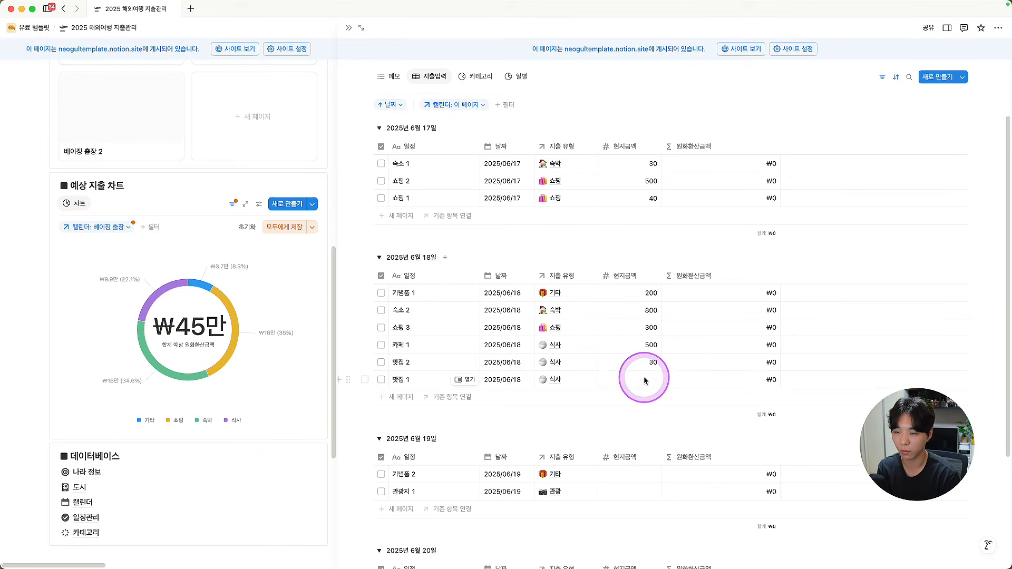
pyautogui.write('500')
pyautogui.press('Return')
pyautogui.scroll(3, 420, 283)
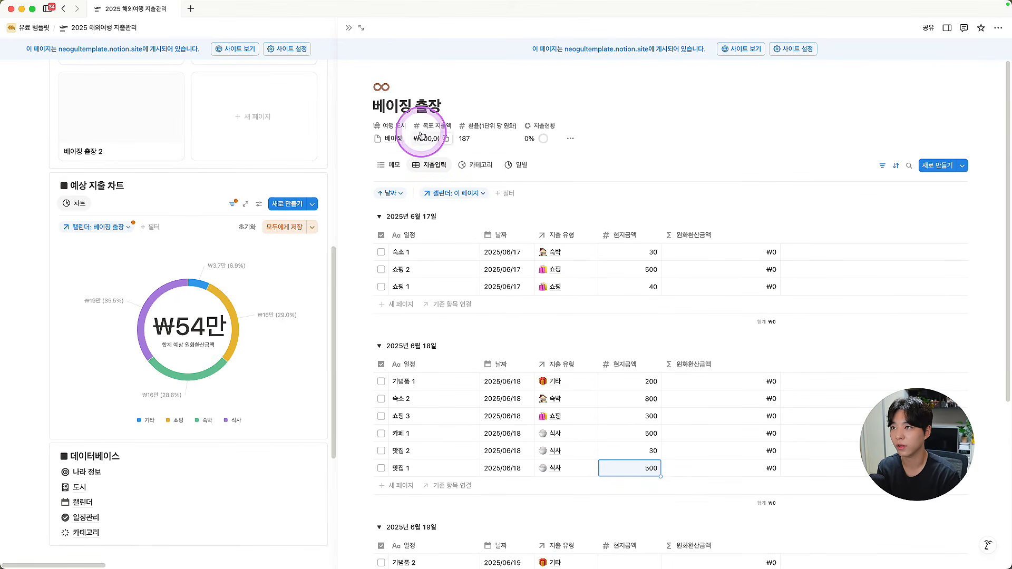
# Step: Check off 숙소 1, 쇼핑 2 and 쇼핑 1 in the 2025년 6월 17일 group
pyautogui.scroll(-3, 669, 363)
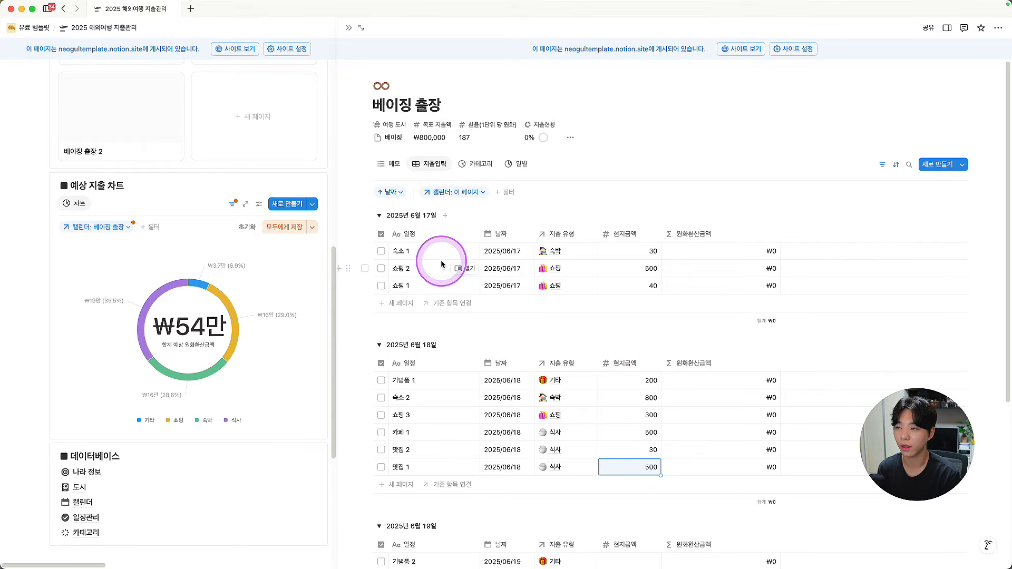
pyautogui.click(382, 252)
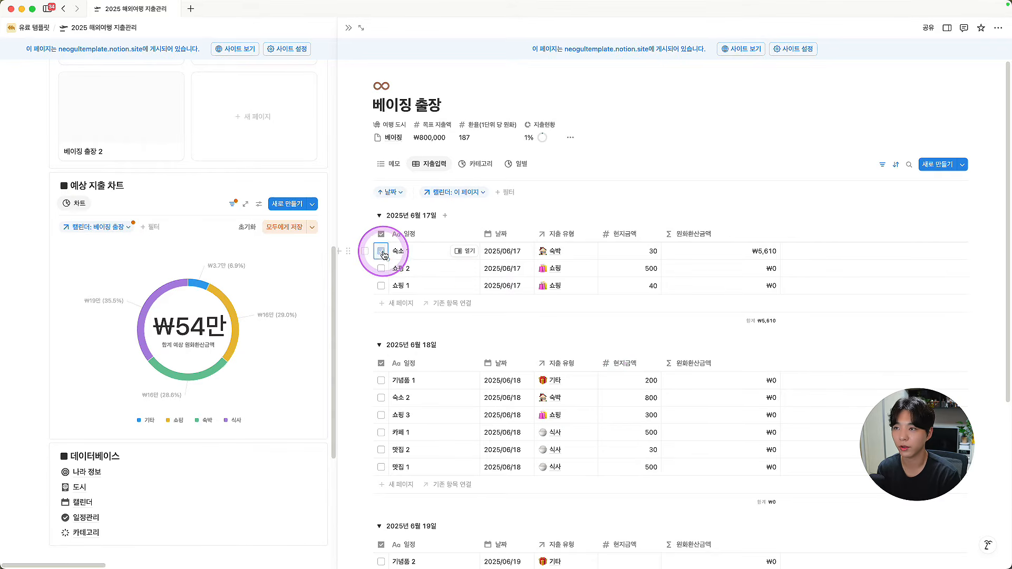
pyautogui.click(381, 269)
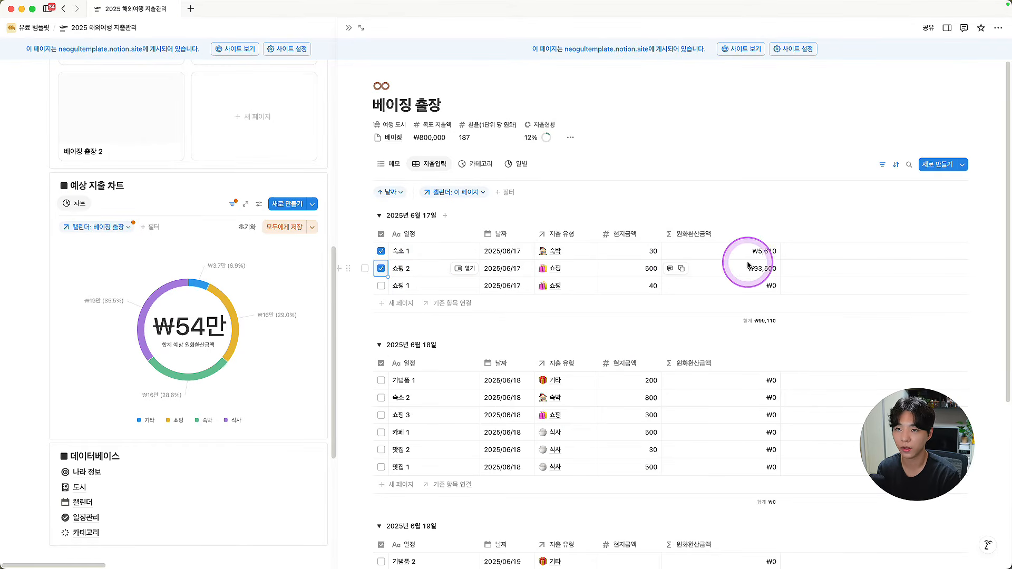
pyautogui.click(381, 287)
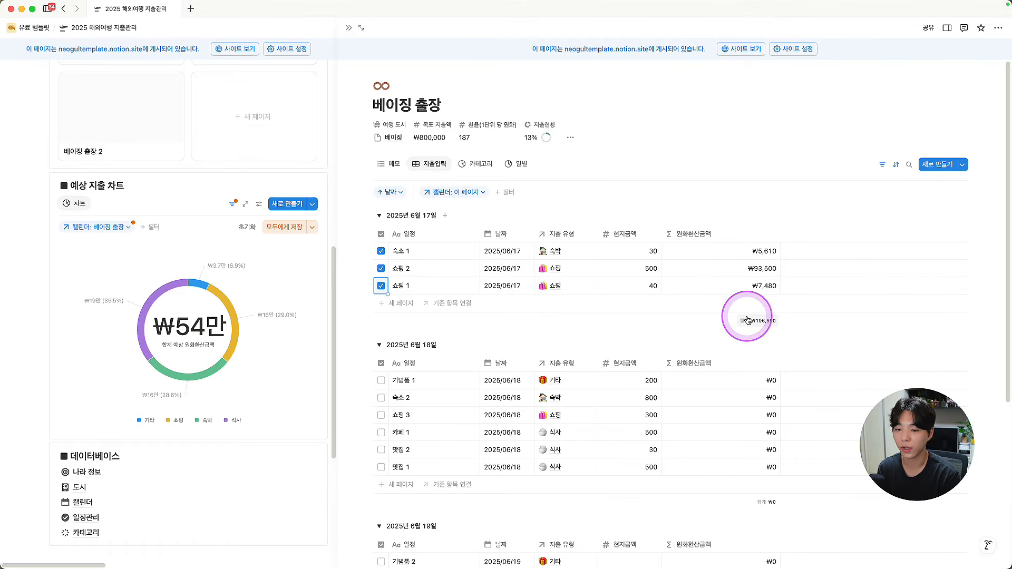
# Step: Add a 새로운 것 entry of type 식사 with 현지금액 60 to the 2025년 6월 17일 group and check it off
pyautogui.click(394, 309)
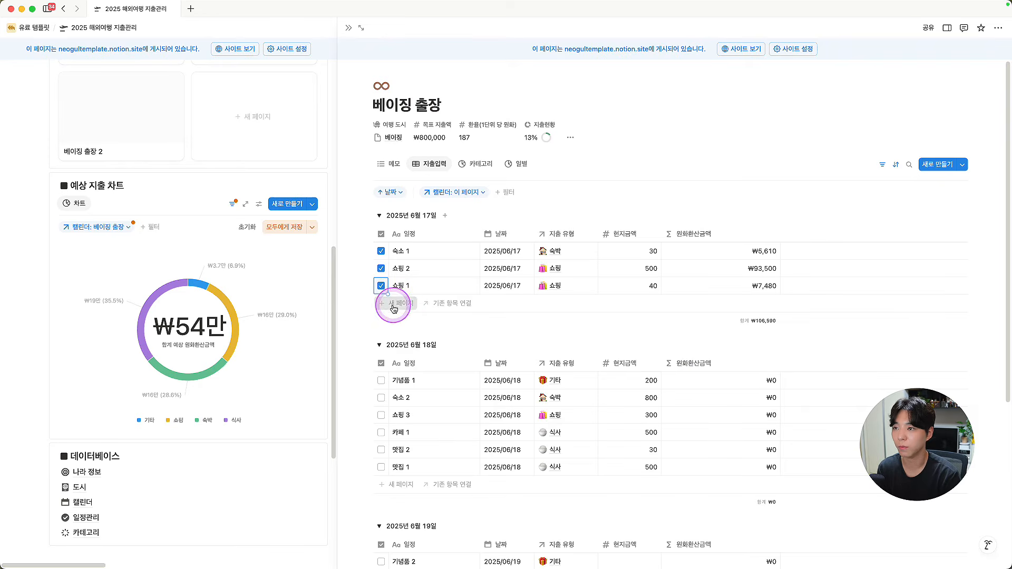
pyautogui.click(559, 303)
pyautogui.click(568, 369)
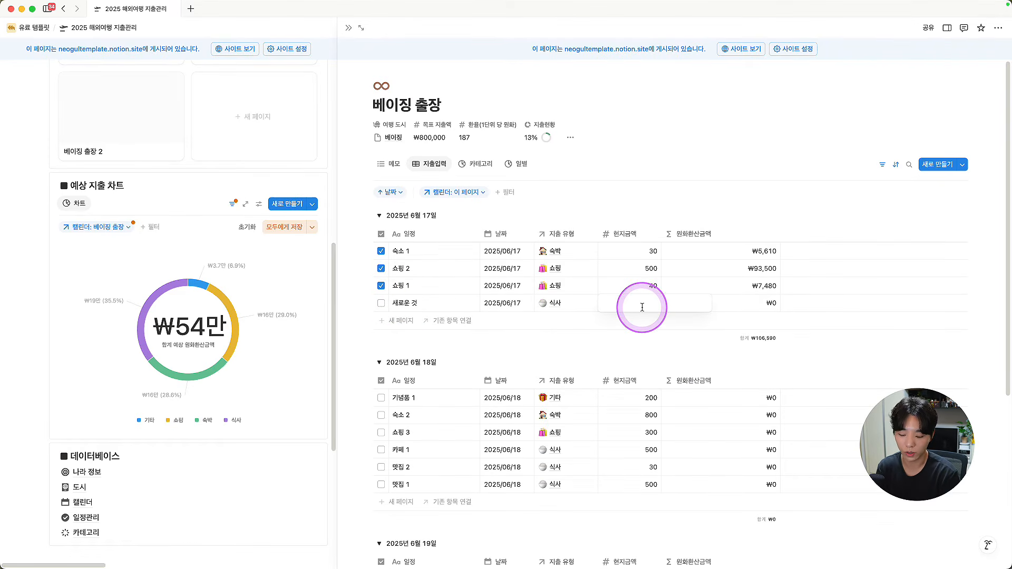
pyautogui.write('60')
pyautogui.click(380, 304)
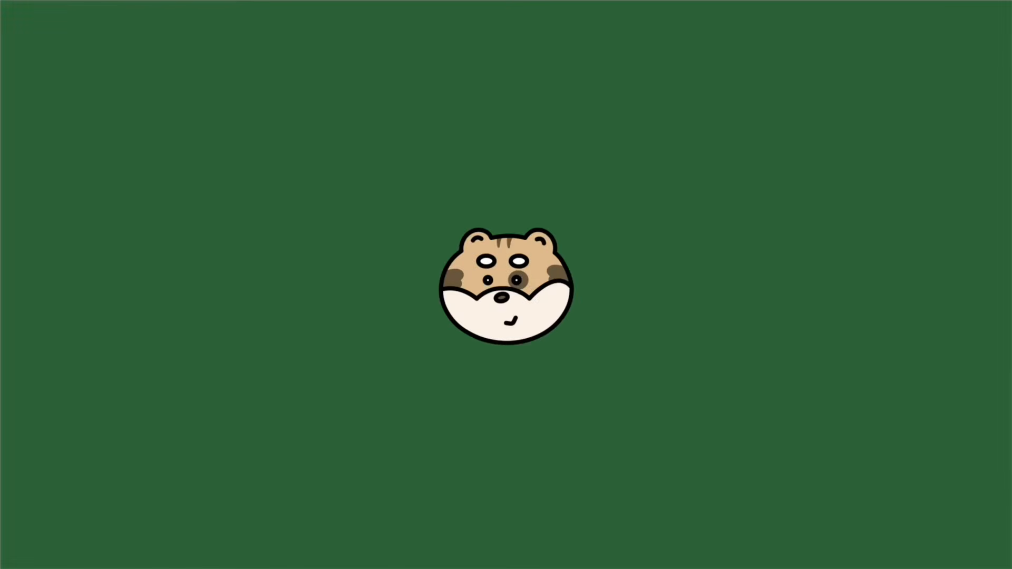
# Step: View the 카테고리 and 일별 spending charts of the 베이징 출장 page
pyautogui.click(477, 165)
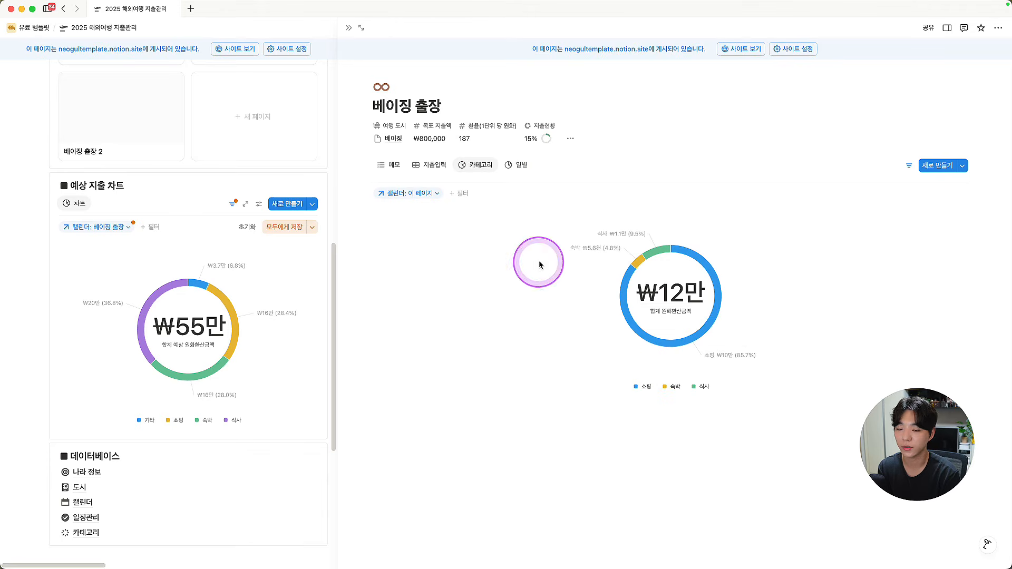
pyautogui.moveTo(658, 258)
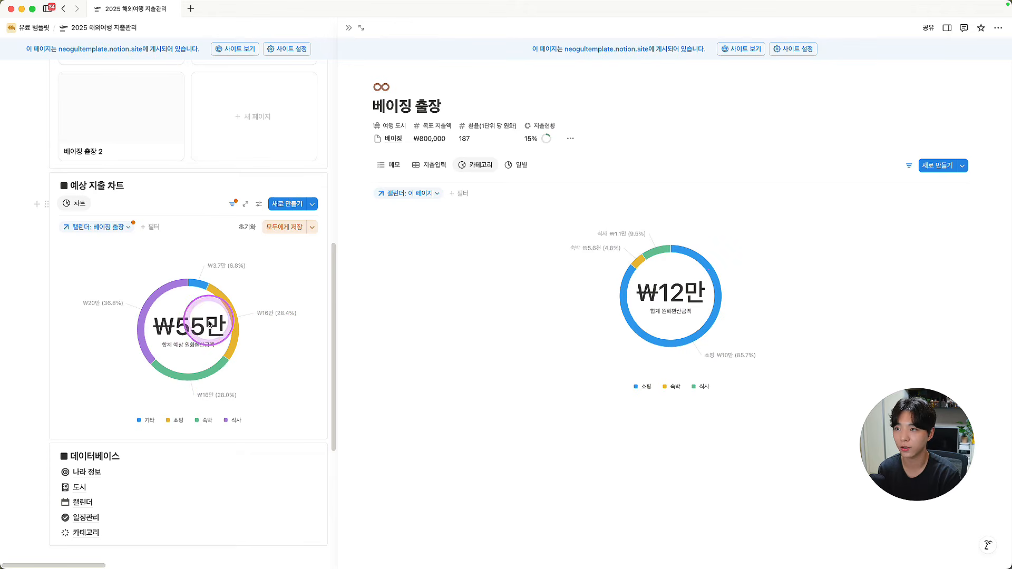
pyautogui.click(445, 169)
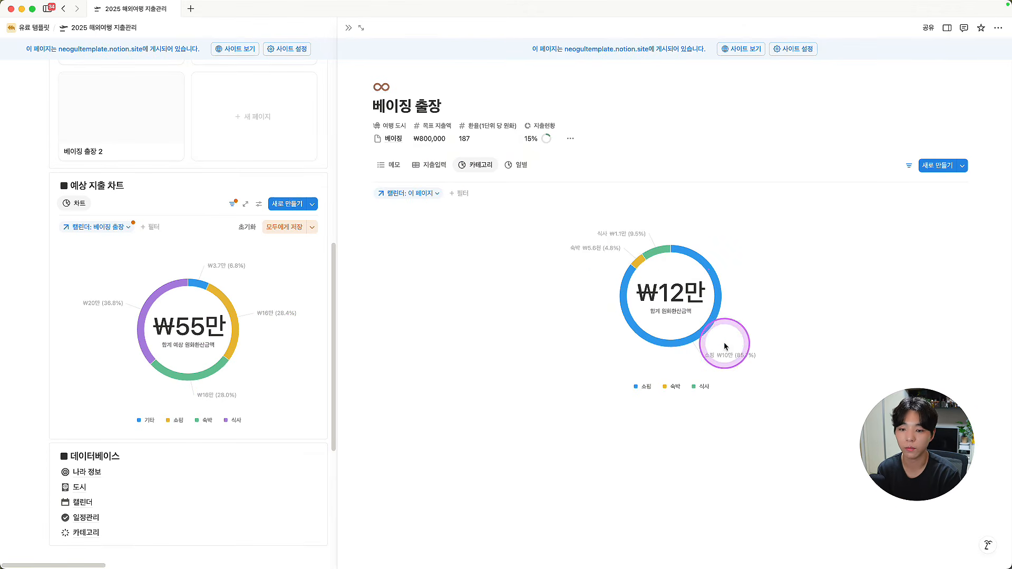
pyautogui.click(522, 165)
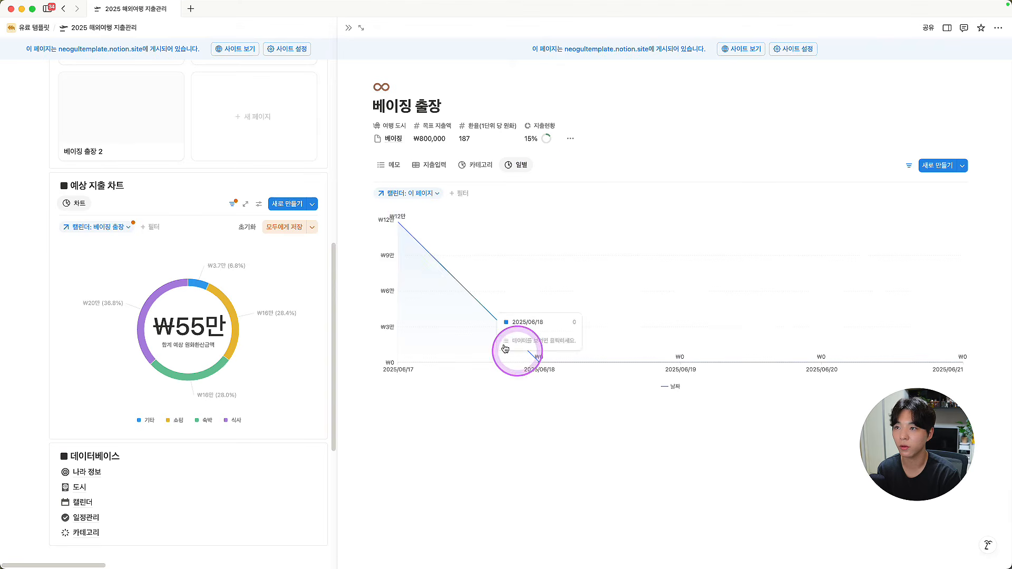
# Step: Return to the 지출입력 table and check off 쇼핑 3, 카페 1 and 맛집 2 in the 2025년 6월 18일 group
pyautogui.click(436, 166)
pyautogui.scroll(-4, 501, 323)
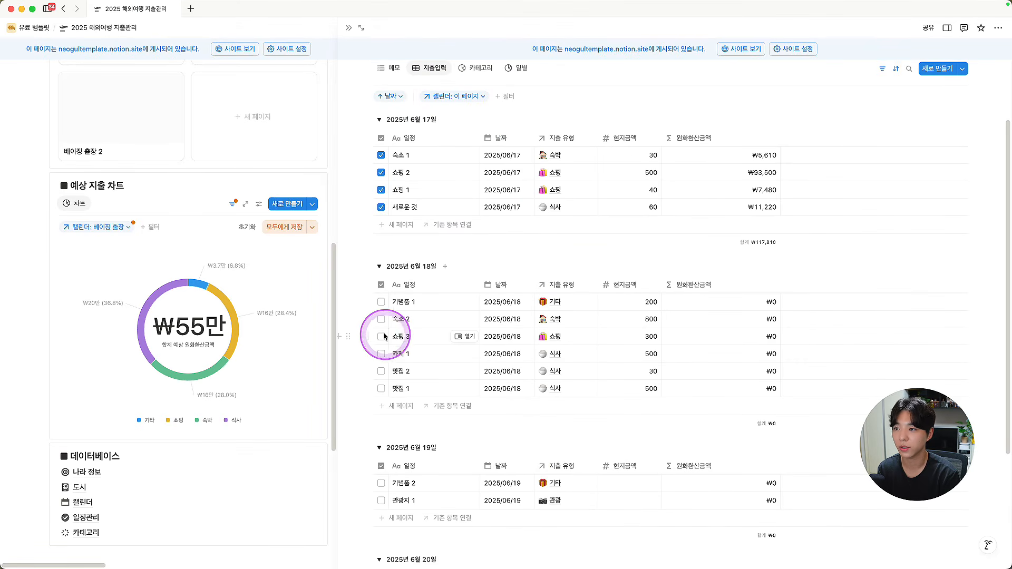
pyautogui.click(381, 337)
pyautogui.click(381, 354)
pyautogui.click(381, 371)
# Step: Review the 일별 and 카테고리 charts with the newly checked items, and return to the main page's 여행 일정 캘린더
pyautogui.scroll(4, 381, 364)
pyautogui.click(522, 164)
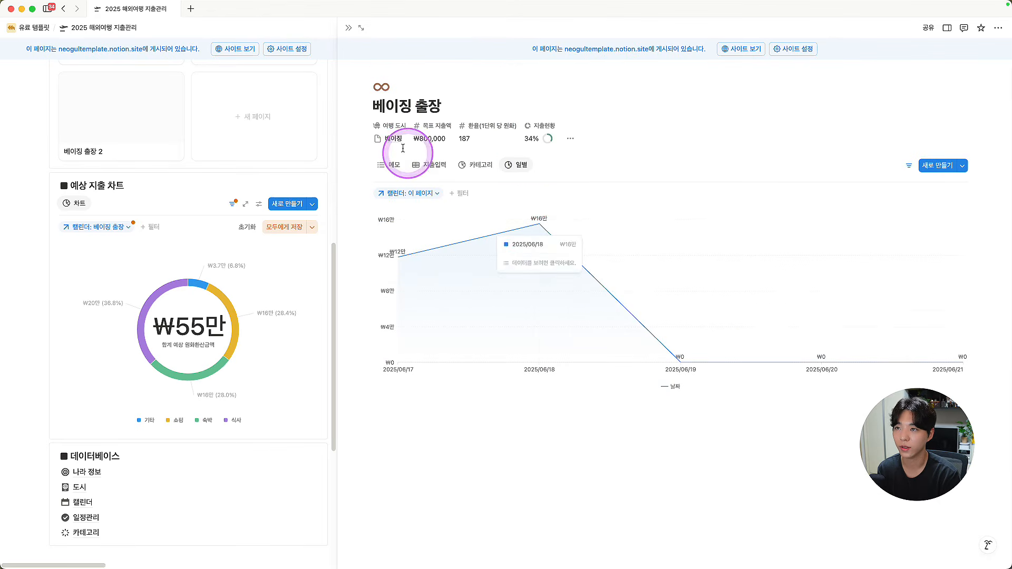
pyautogui.click(486, 166)
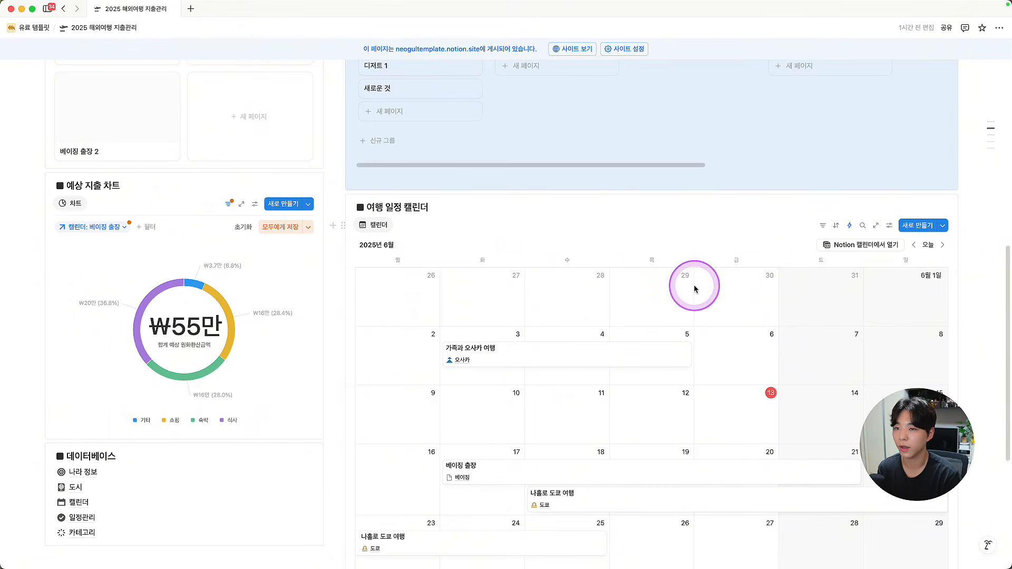
pyautogui.scroll(-4, 703, 289)
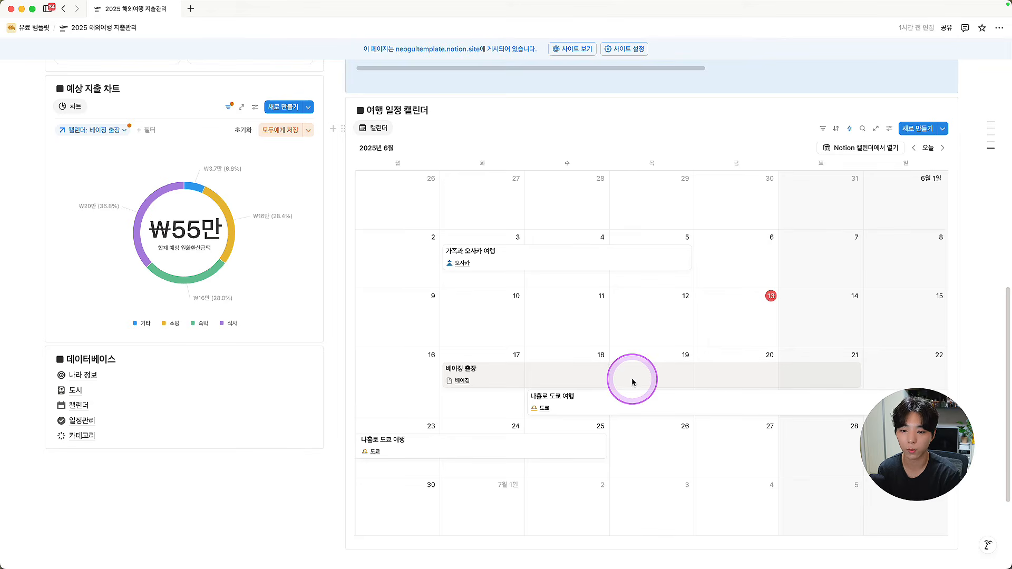
pyautogui.scroll(10, 580, 380)
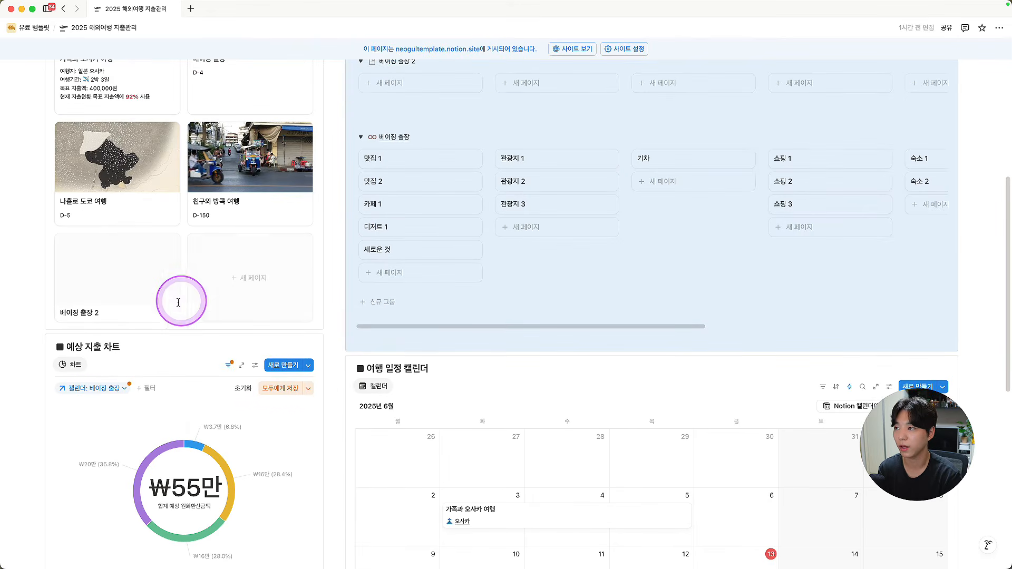
# Step: Reopen the 베이징 출장 page from the 해외 여행 board and look through its entries for every date
pyautogui.click(261, 228)
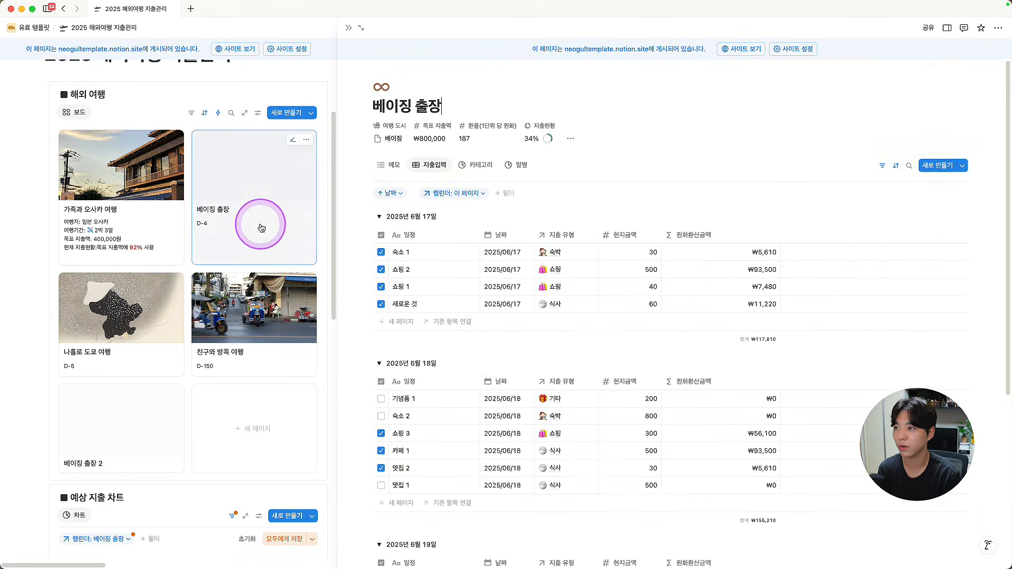
pyautogui.scroll(-4, 669, 264)
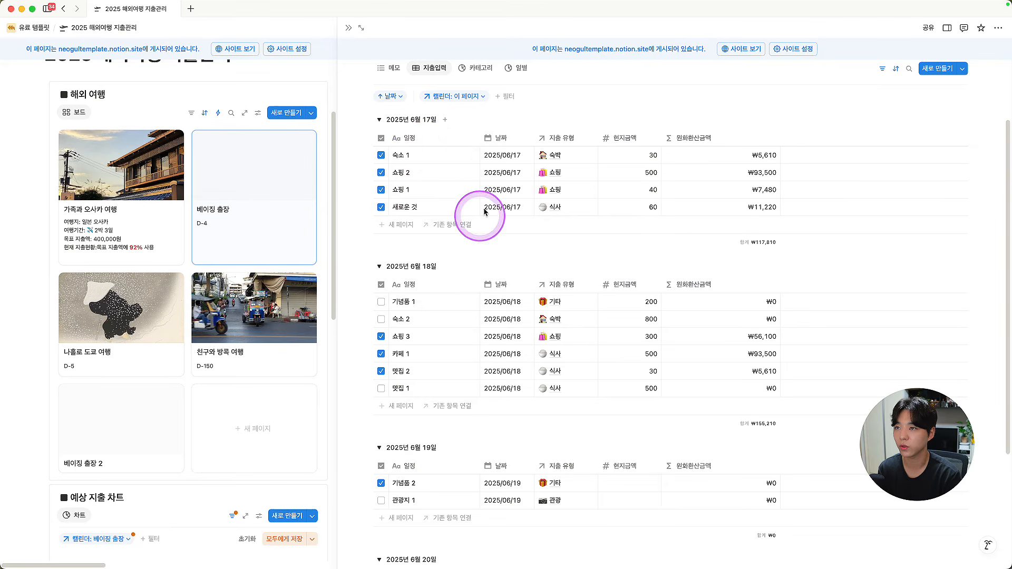
pyautogui.scroll(-4, 506, 205)
pyautogui.scroll(8, 501, 219)
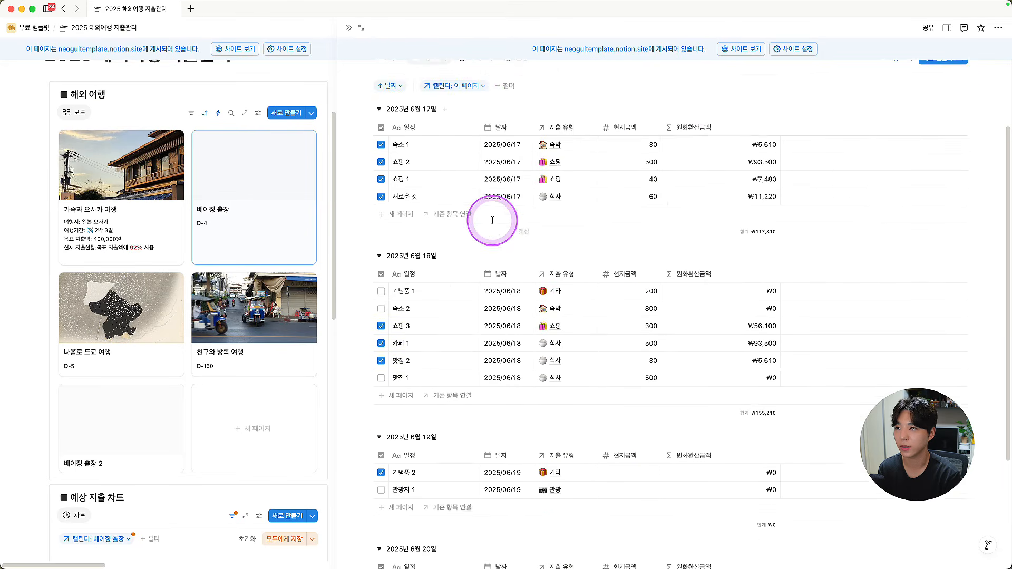
pyautogui.scroll(-7, 502, 304)
pyautogui.scroll(-5, 513, 338)
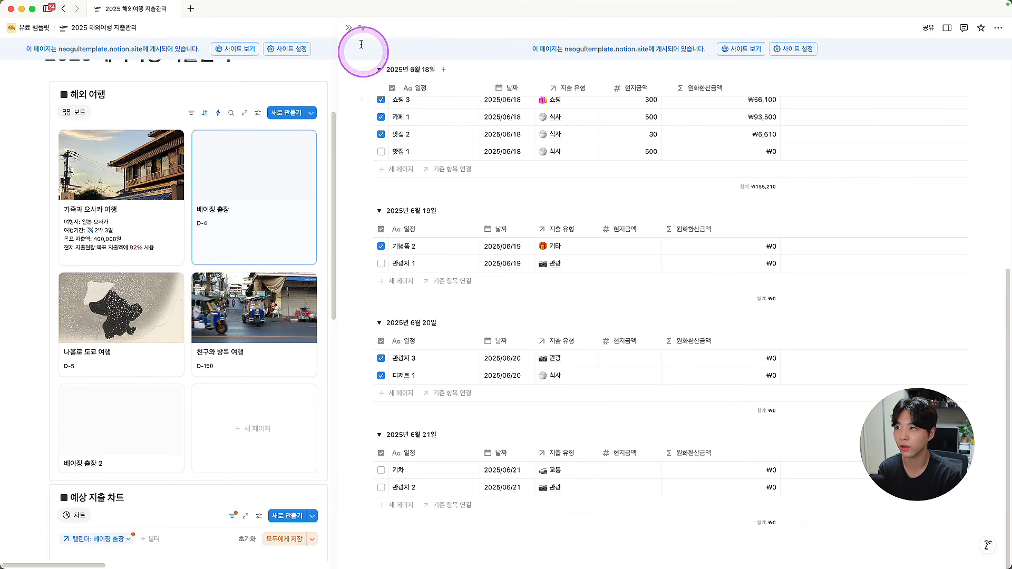
# Step: Close the 베이징 출장 page and look over the 여행 일정 캘린더 and 위시리스트 on the main page
pyautogui.click(349, 28)
pyautogui.scroll(-4, 733, 340)
pyautogui.scroll(-4, 740, 347)
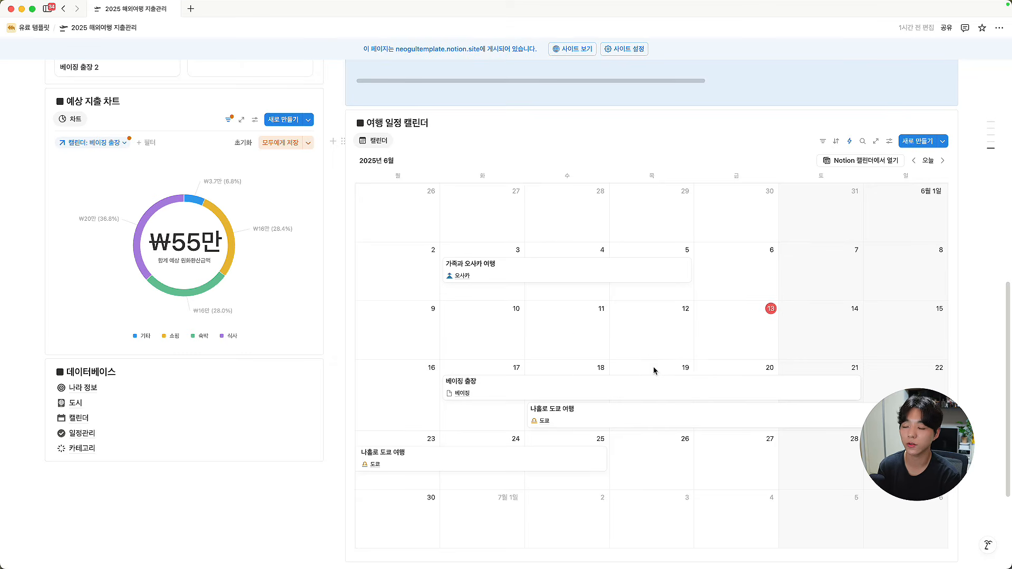
pyautogui.moveTo(514, 267)
pyautogui.mouseDown()
pyautogui.moveTo(677, 276)
pyautogui.moveTo(602, 273)
pyautogui.mouseUp()
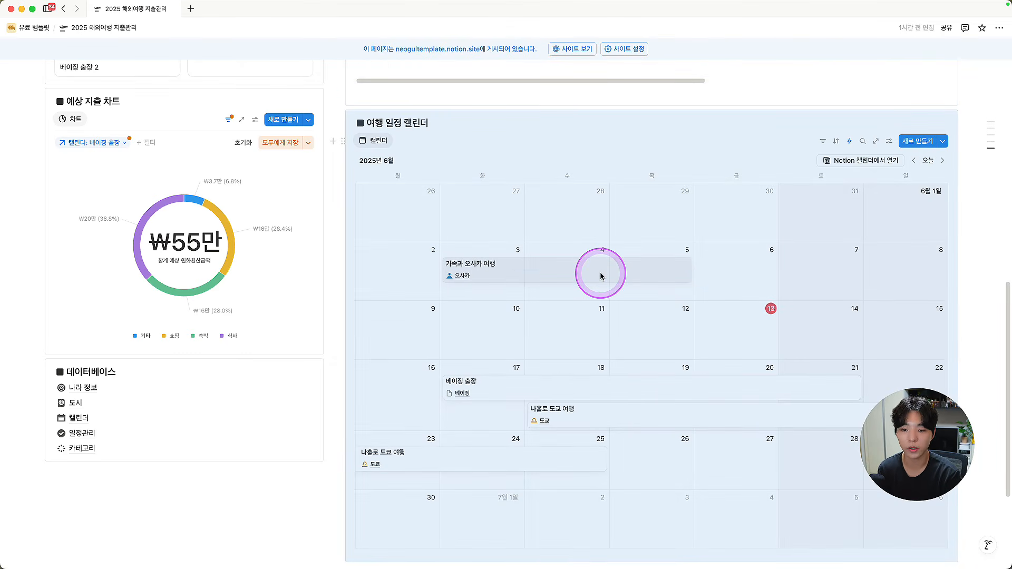
pyautogui.click(600, 276)
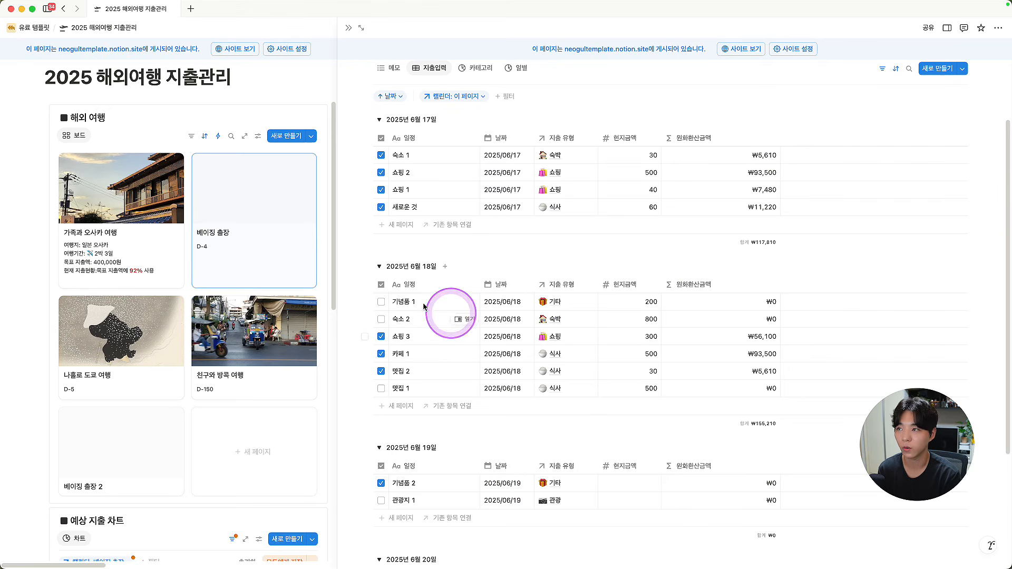
pyautogui.click(349, 28)
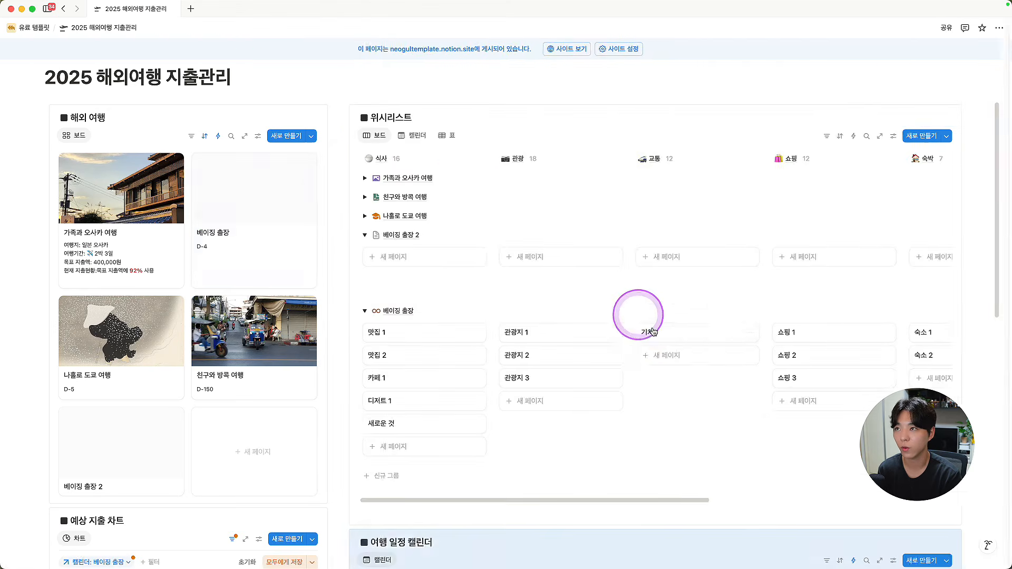
pyautogui.scroll(-10, 638, 316)
pyautogui.scroll(-1, 627, 380)
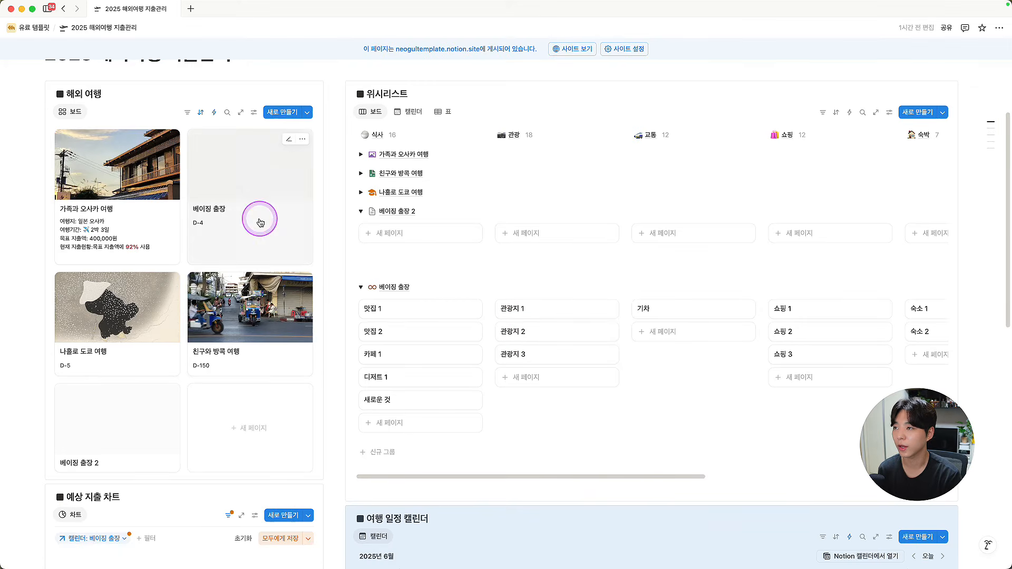
# Step: Add a cover to the 베이징 출장 page using a market fabrics photo from an Unsplash search for 중국, and close the page
pyautogui.click(260, 222)
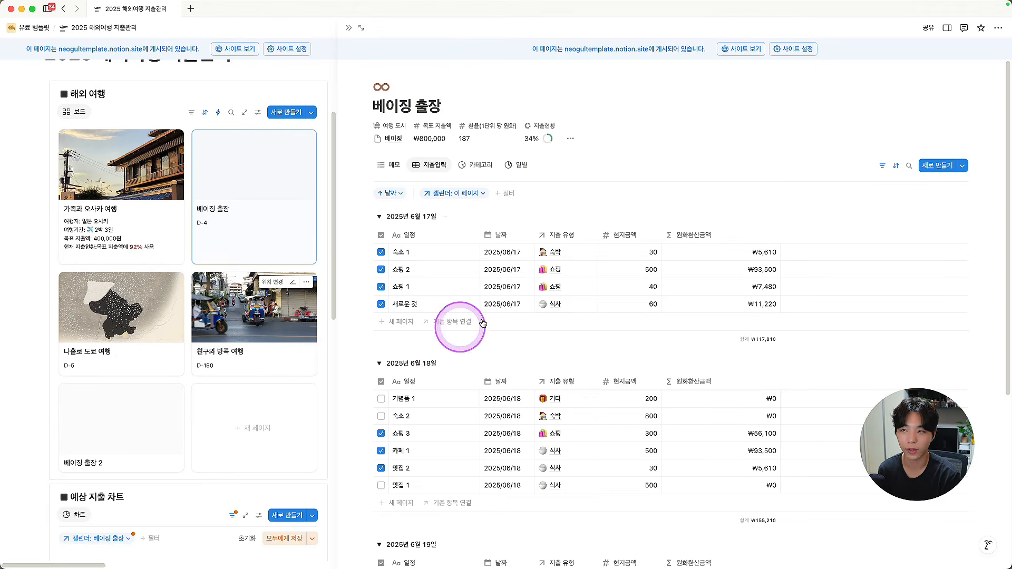
pyautogui.click(388, 69)
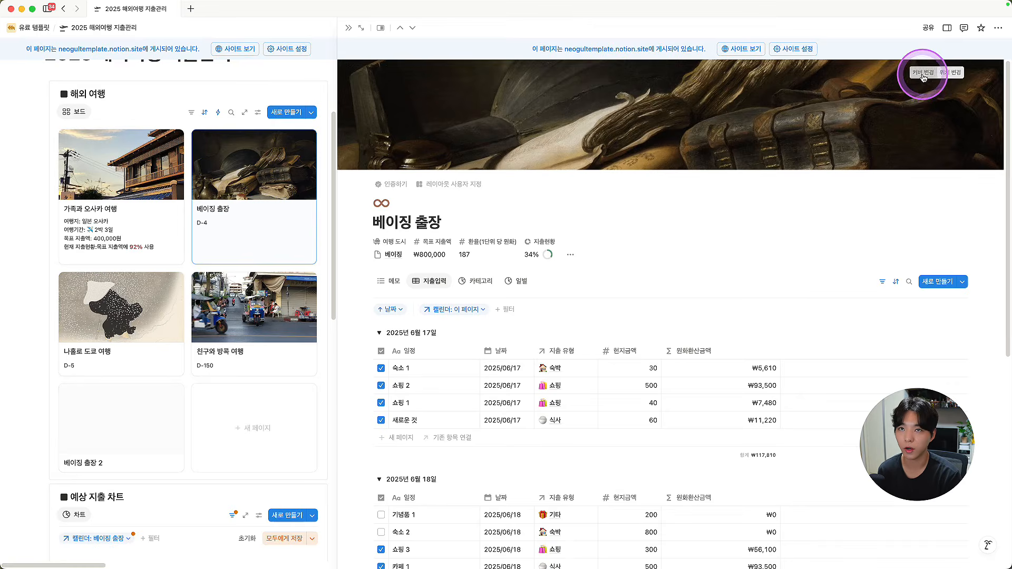
pyautogui.click(924, 78)
pyautogui.click(791, 89)
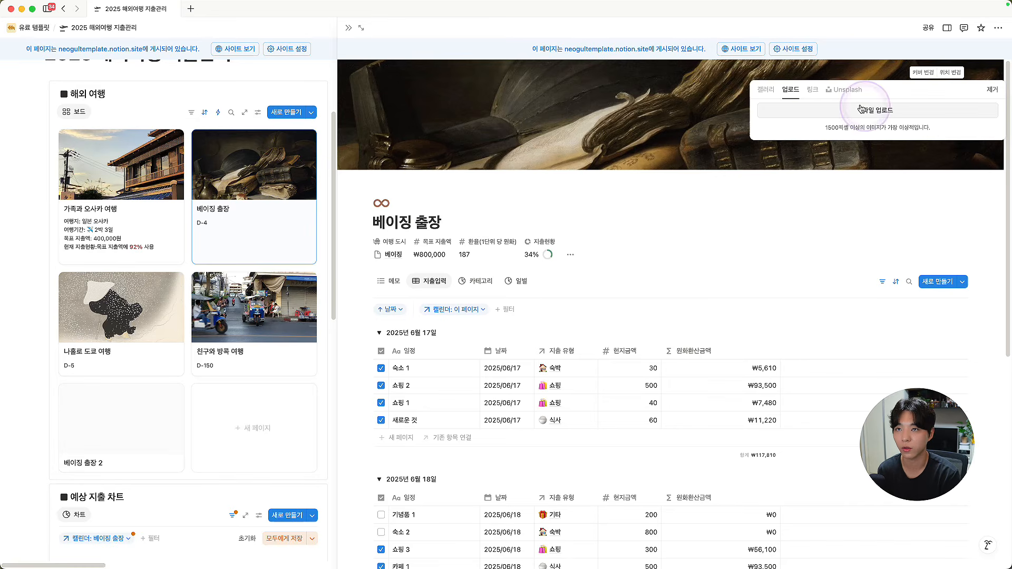
pyautogui.click(842, 89)
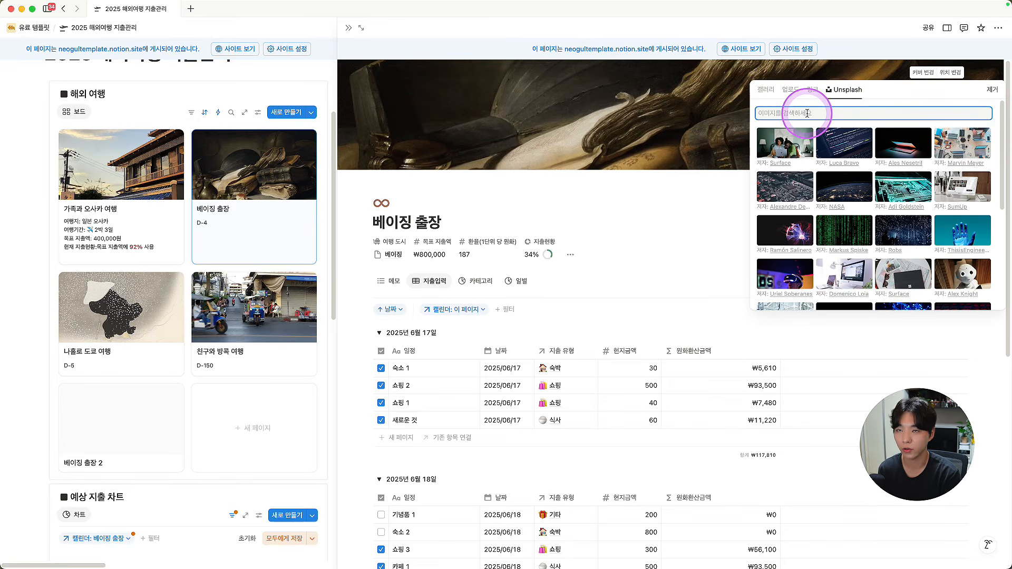
pyautogui.write('중국')
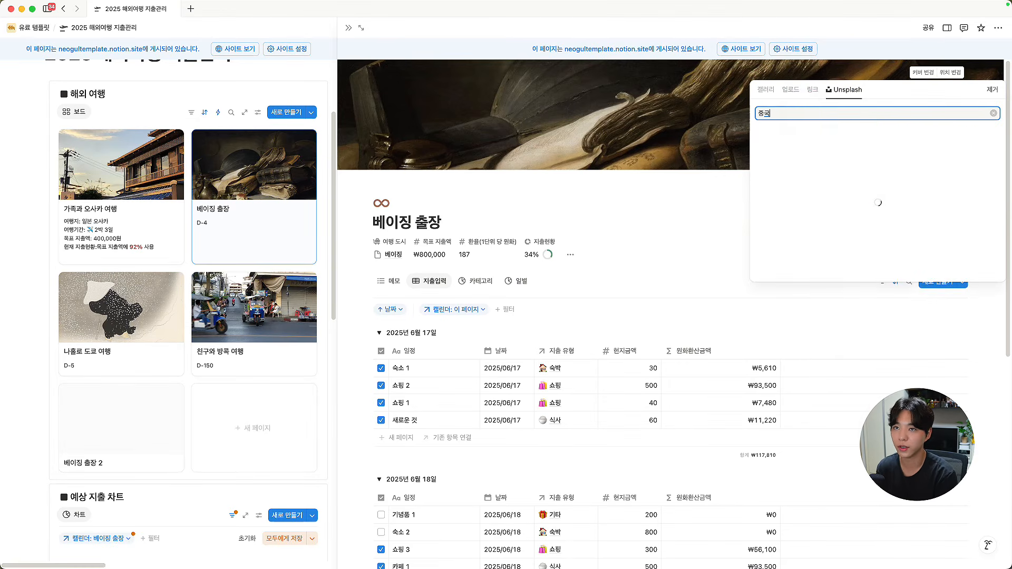
pyautogui.click(798, 151)
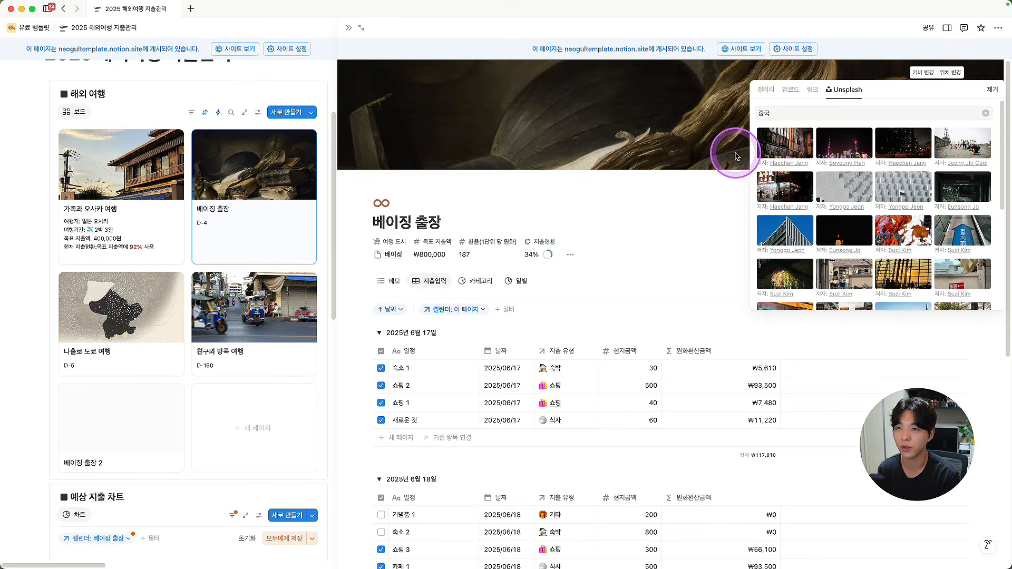
pyautogui.click(621, 188)
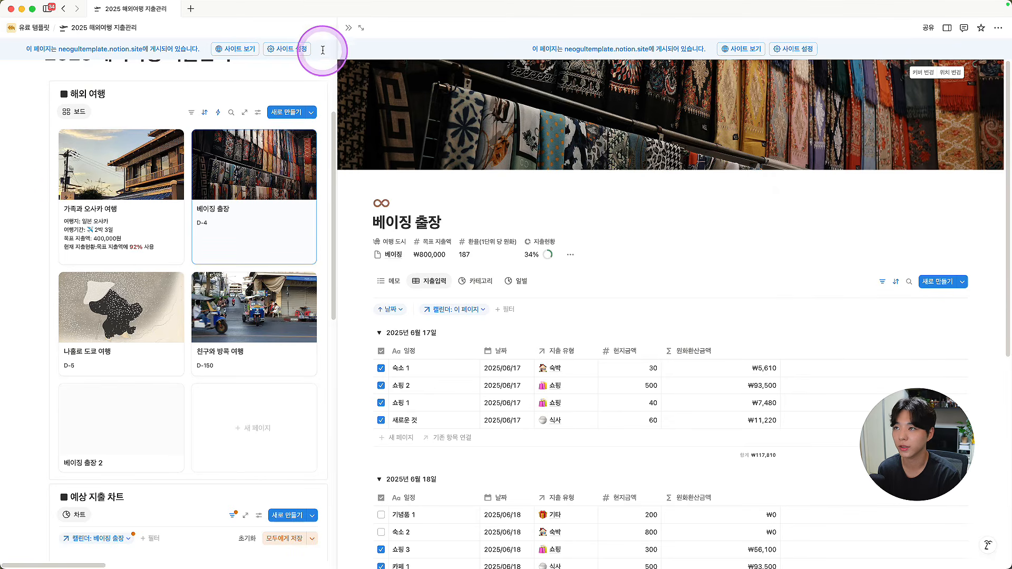
pyautogui.click(348, 27)
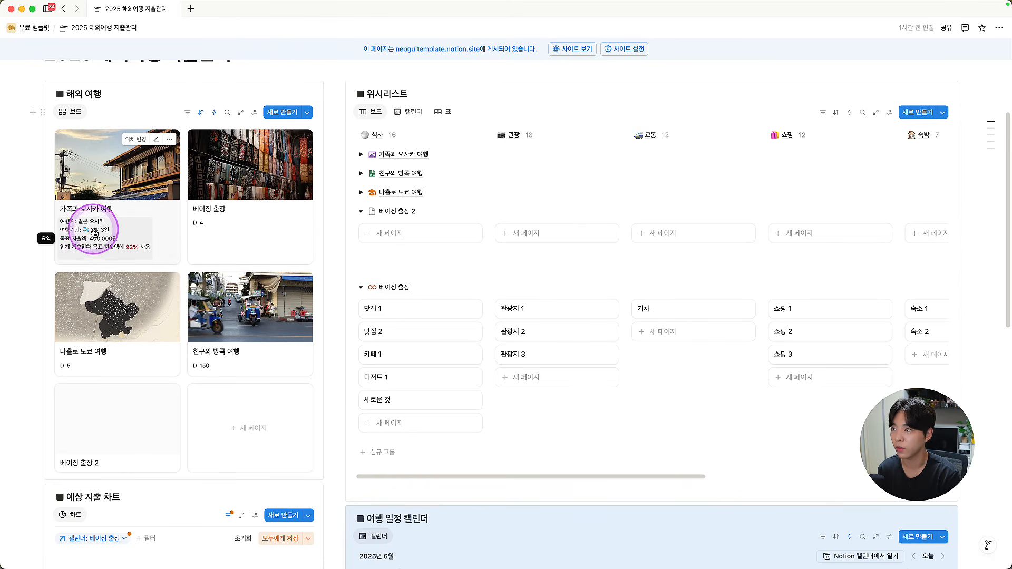
# Step: Set the date of all four 베이징 출장 entries in the 2025년 6월 17일 group to 2025/06/05 and return to the main page
pyautogui.click(278, 213)
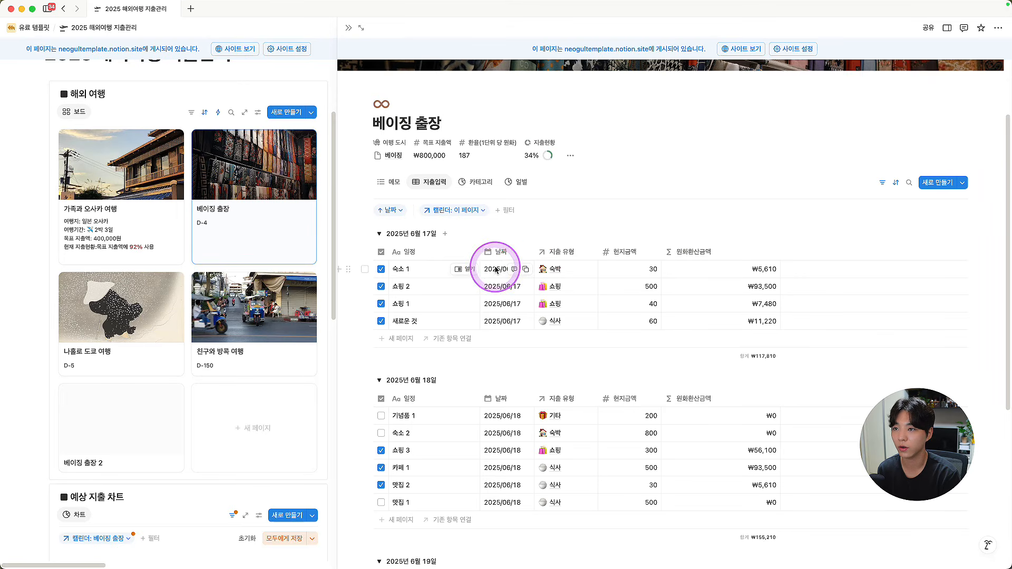
pyautogui.click(496, 270)
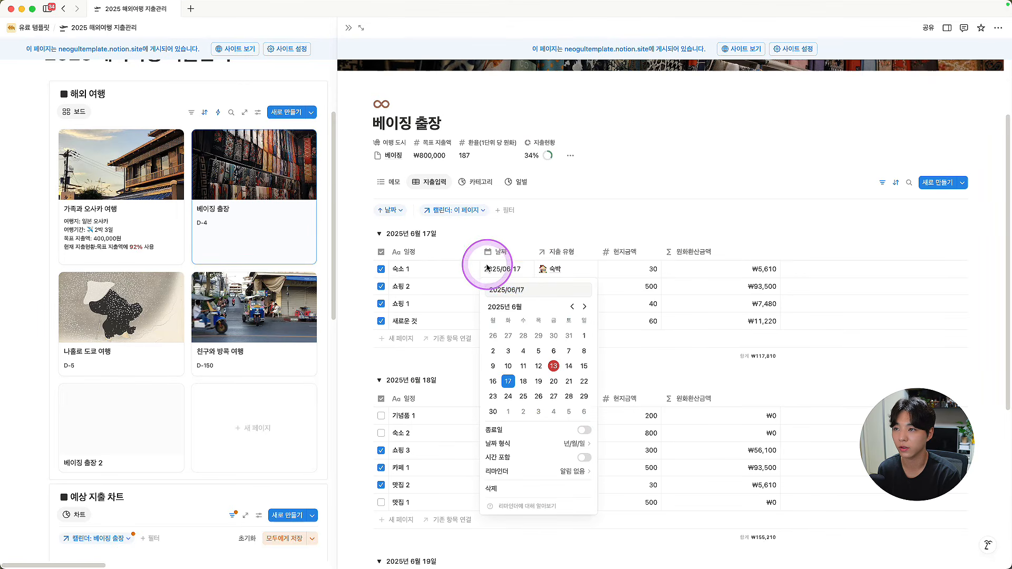
pyautogui.click(363, 252)
pyautogui.click(365, 252)
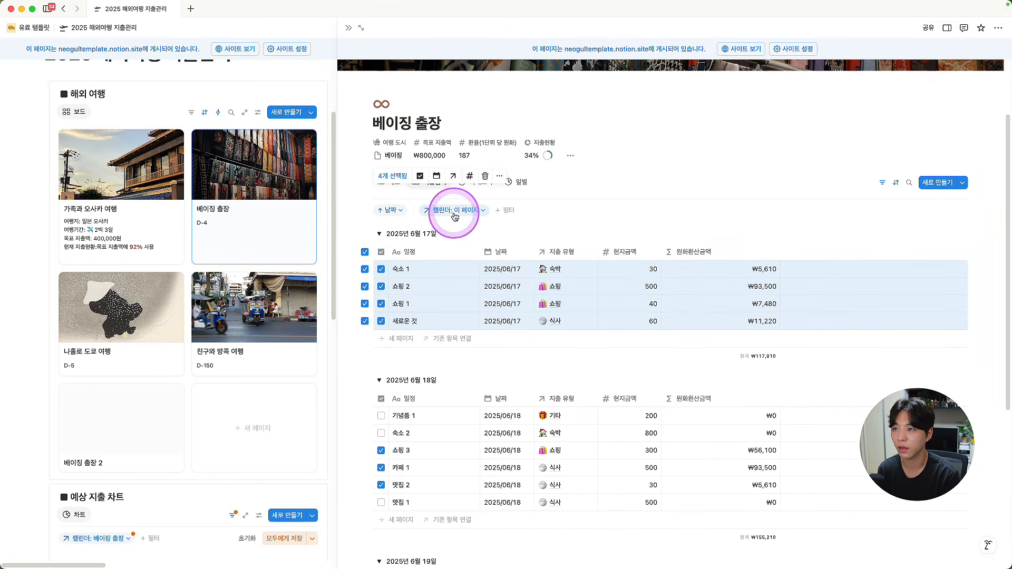
pyautogui.click(436, 176)
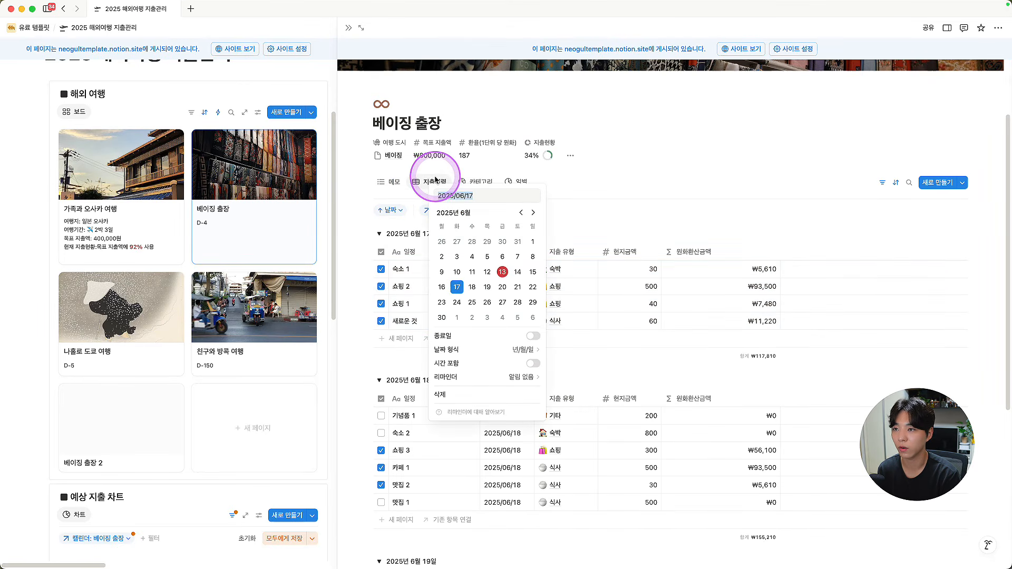
pyautogui.click(488, 257)
pyautogui.press('Escape')
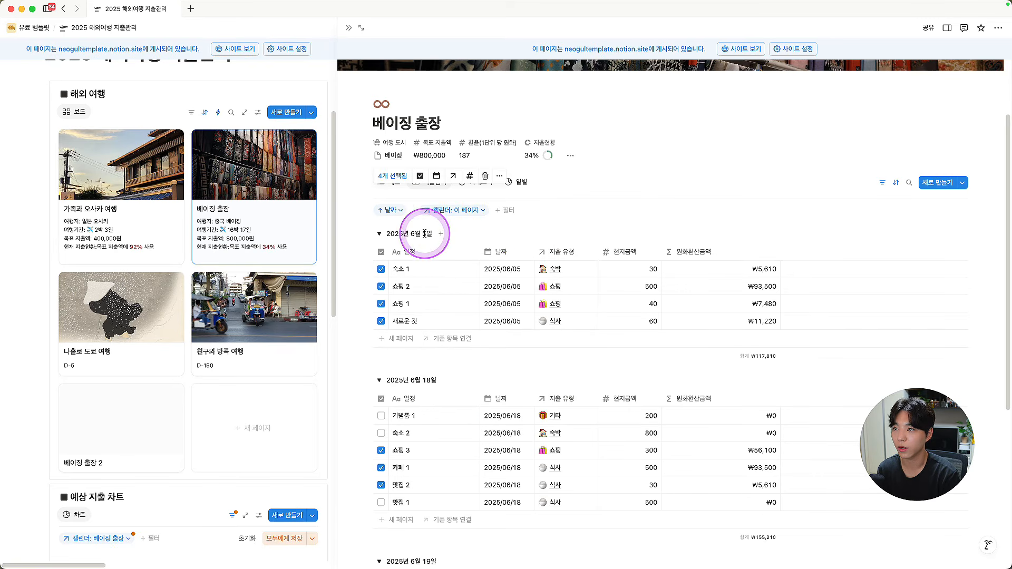
pyautogui.click(352, 28)
# Step: Review the 베이징 출장 trip in the 여행 일정 캘린더 and its summary on the 해외 여행 board
pyautogui.scroll(-10, 622, 317)
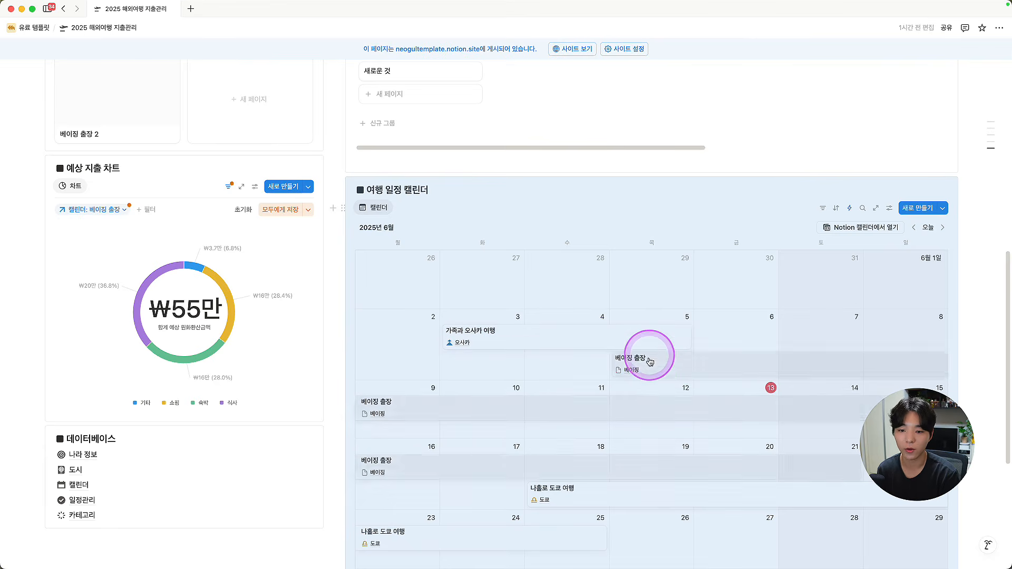
pyautogui.scroll(10, 640, 363)
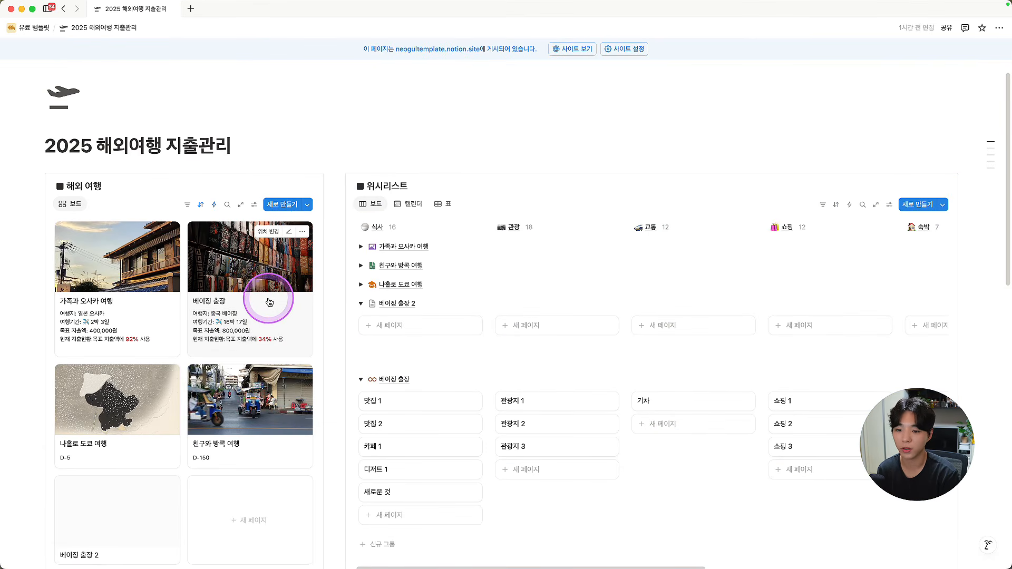
pyautogui.scroll(-2, 293, 312)
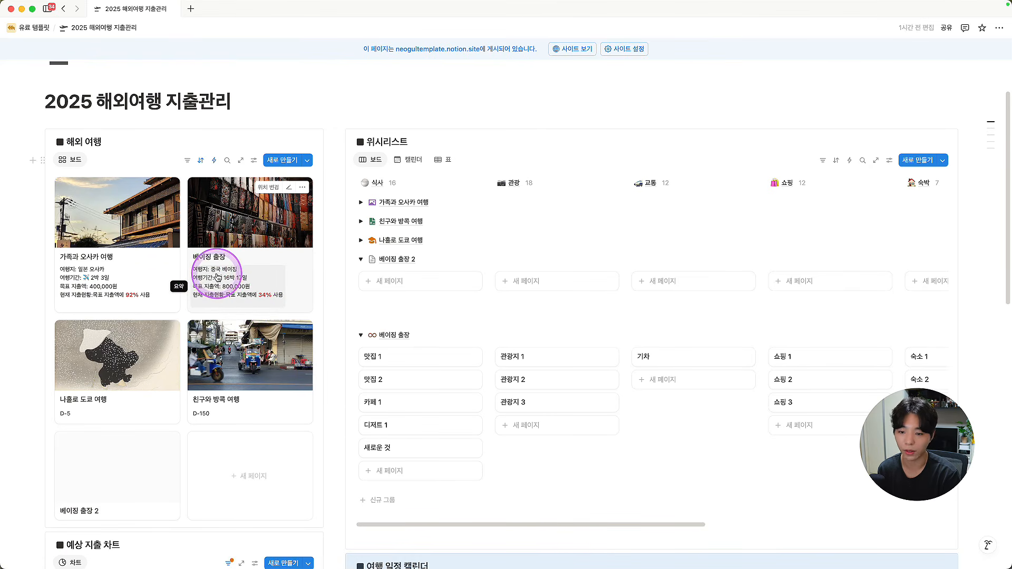
pyautogui.scroll(-2, 217, 278)
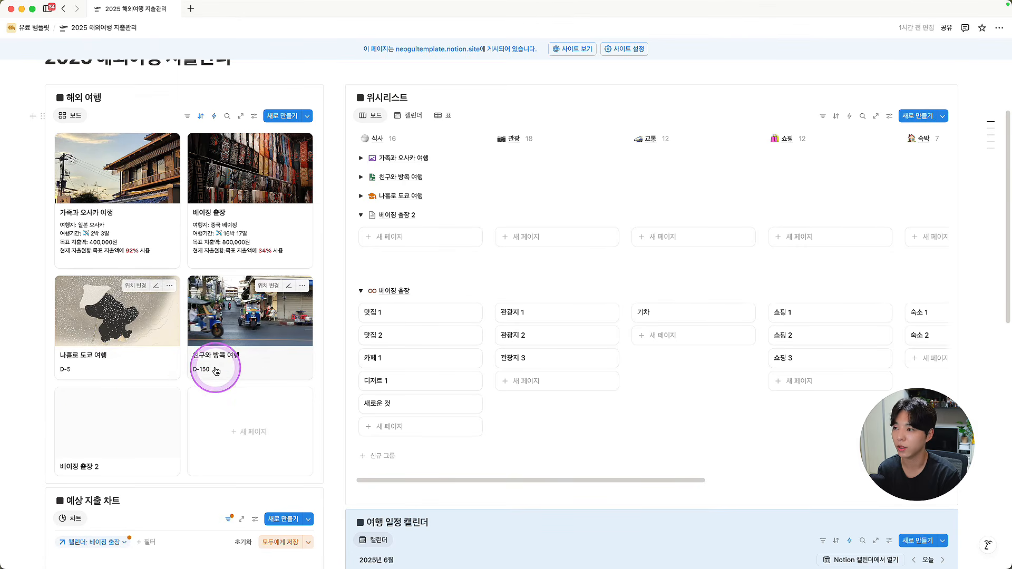
# Step: Change the four 2025년 6월 5일 entries of 베이징 출장 to 2025/06/14 in bulk and close the page
pyautogui.click(255, 204)
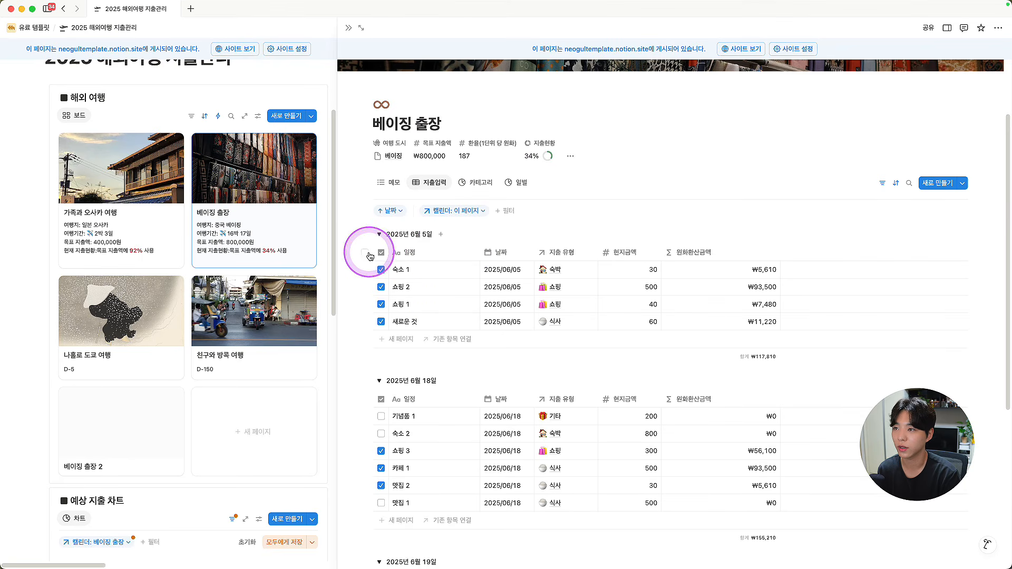
pyautogui.click(364, 253)
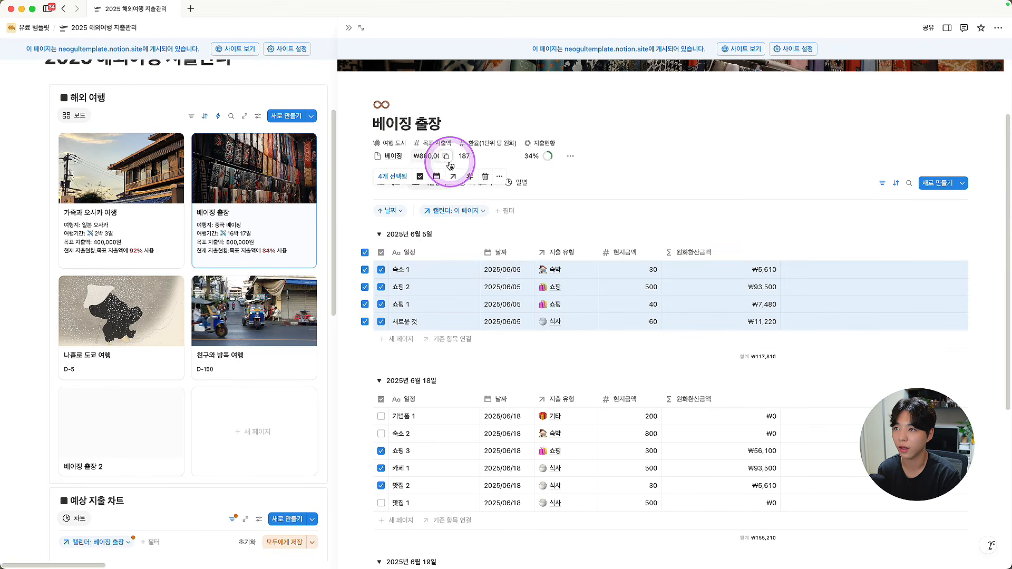
pyautogui.click(438, 176)
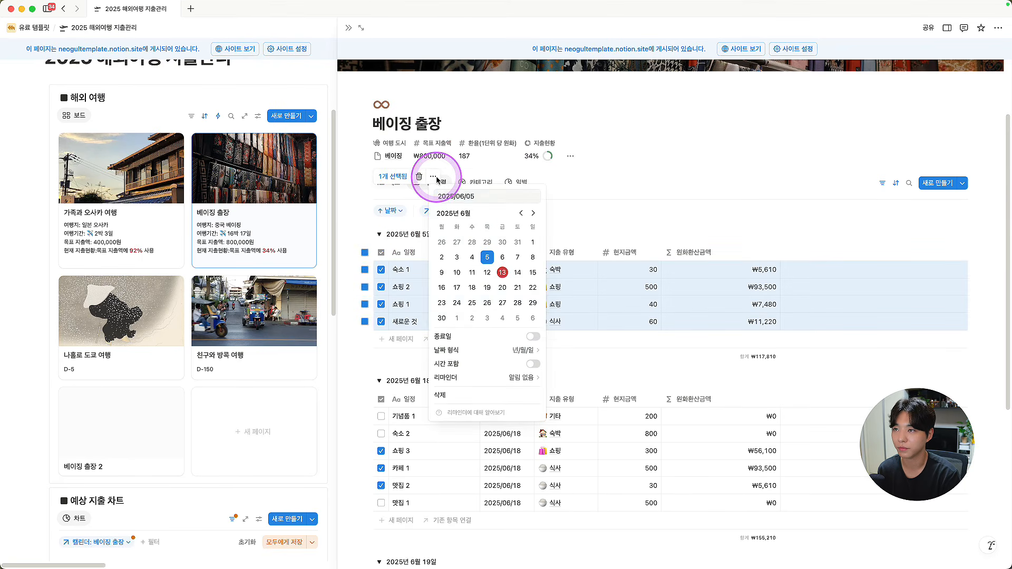
pyautogui.click(516, 273)
pyautogui.click(616, 225)
pyautogui.click(218, 245)
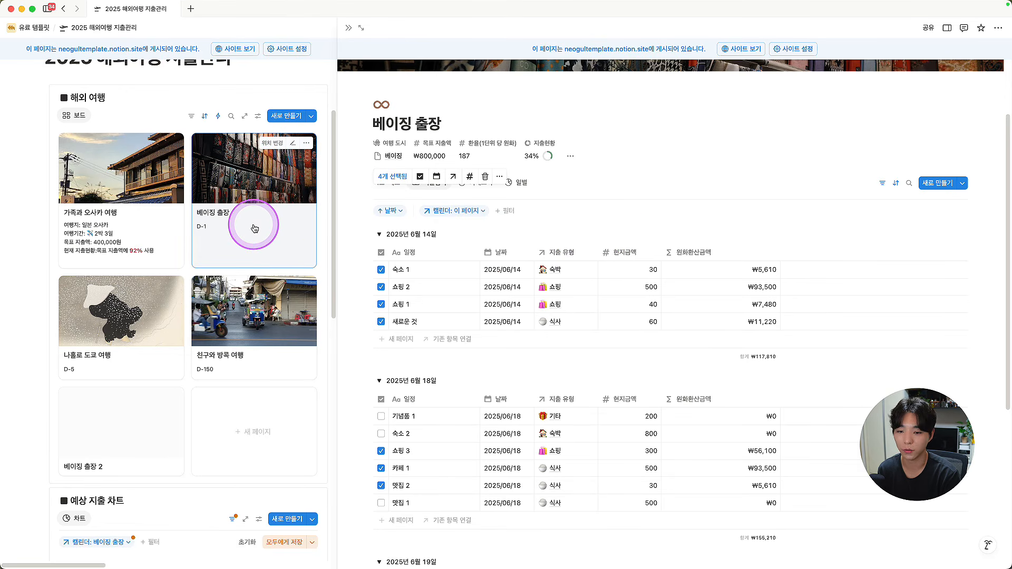
pyautogui.click(349, 28)
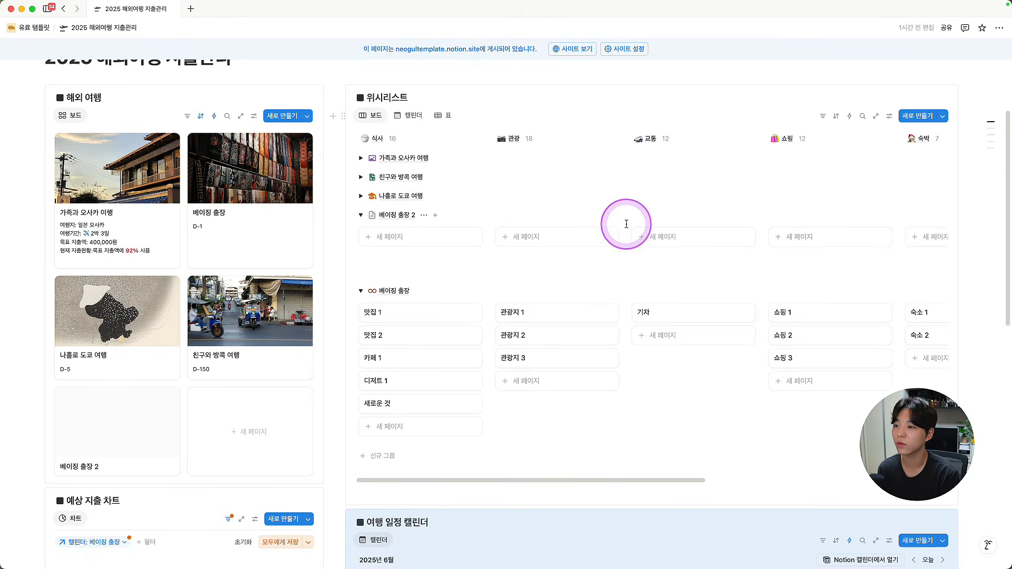
# Step: Check the rescheduled 베이징 출장 trip in the 여행 일정 캘린더 and return to the start of the main page
pyautogui.scroll(-3, 625, 225)
pyautogui.scroll(-15, 626, 224)
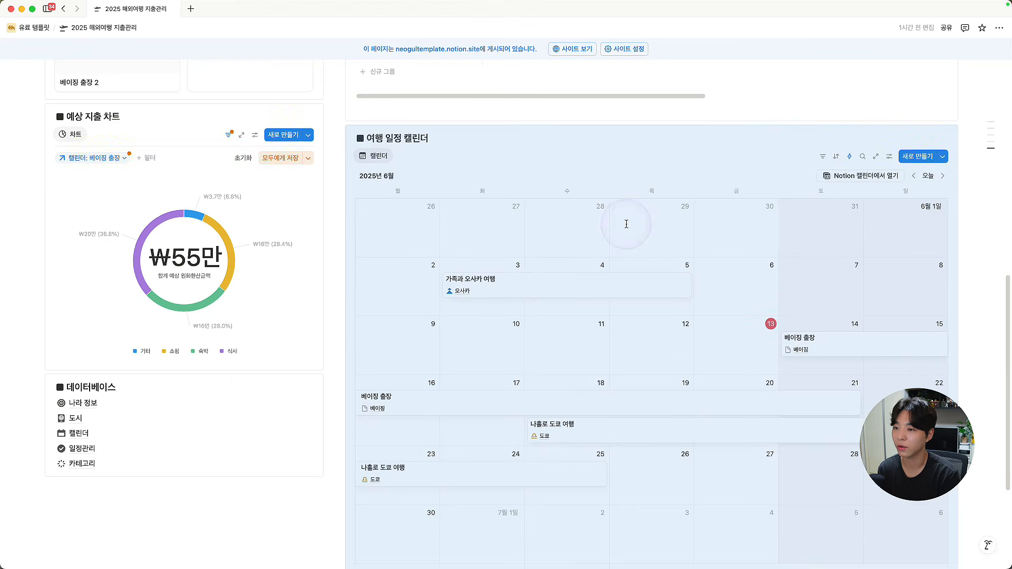
pyautogui.scroll(20, 572, 233)
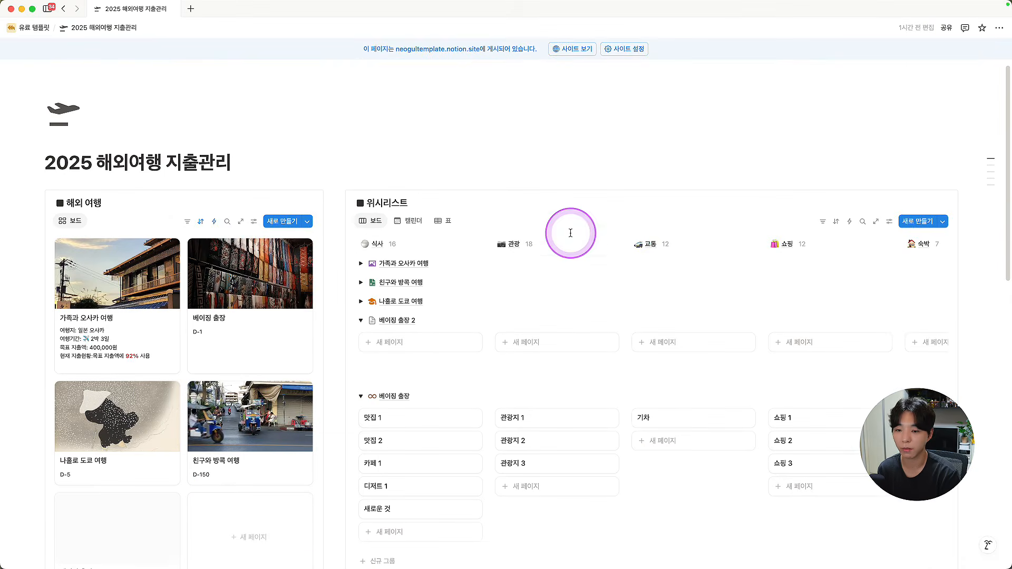